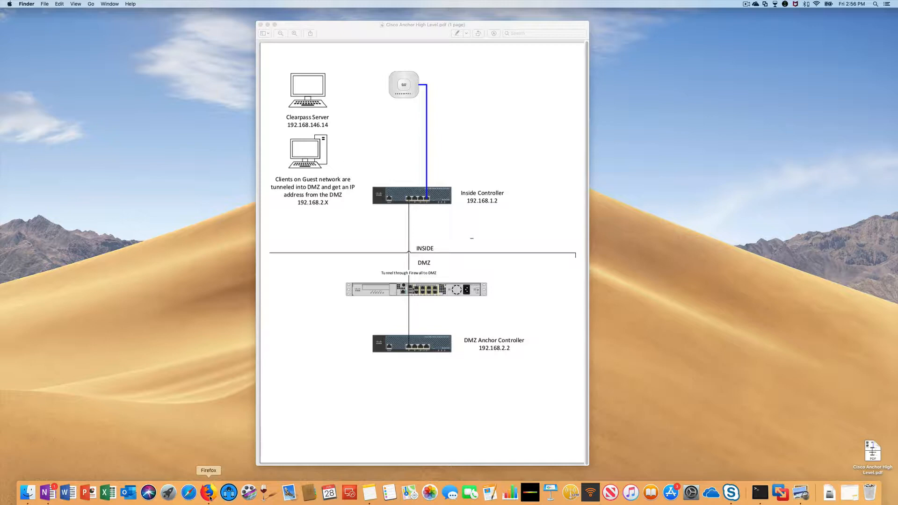
- Switch to Firefox and compare the static mobility group members on the inside controller and the DMZ anchor controller
click(209, 492)
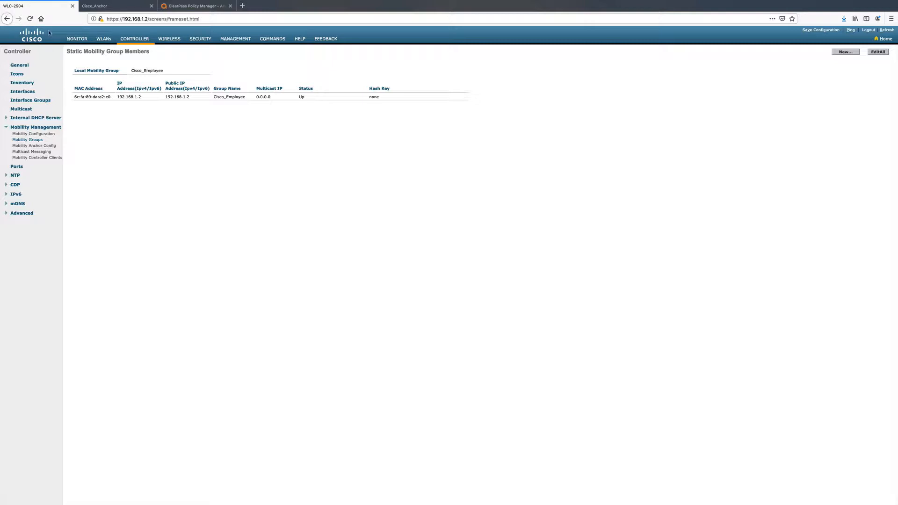
click(98, 8)
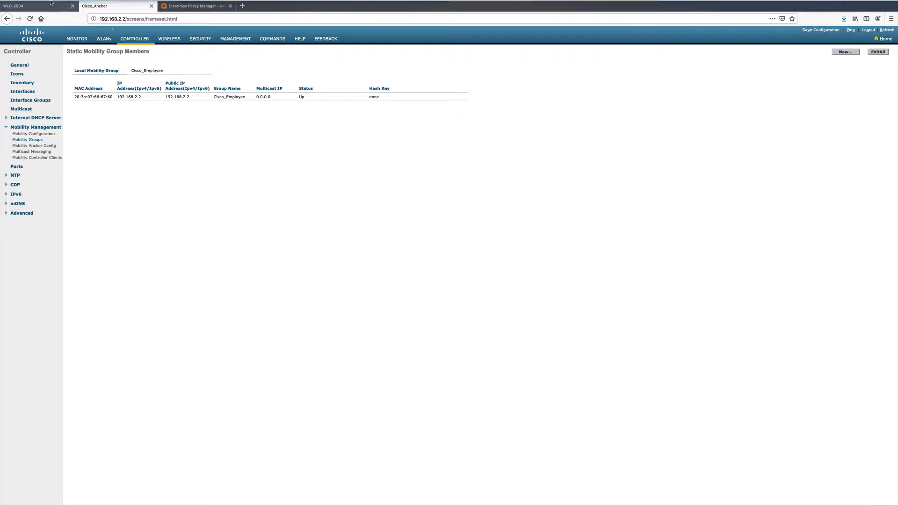
click(30, 8)
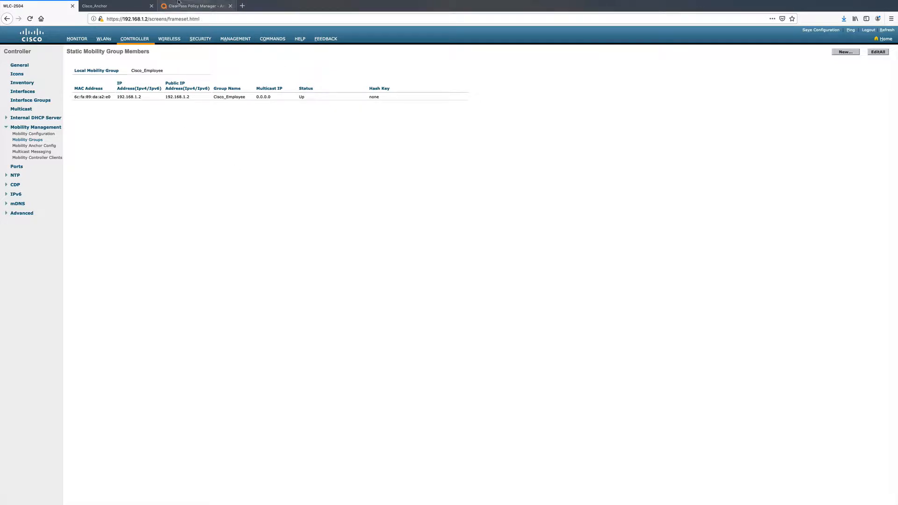
- Start a new WLAN on the inside controller at 192.168.1.2 with the profile name guesttest
click(104, 39)
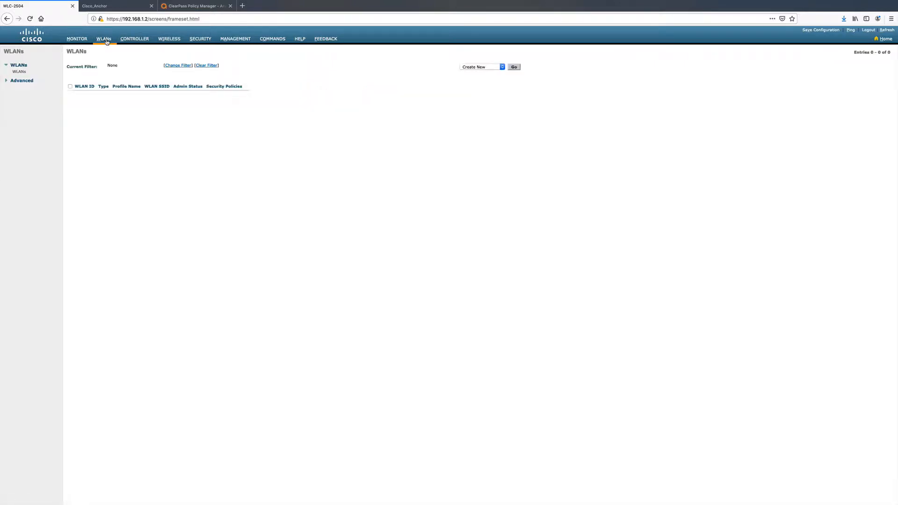
click(514, 68)
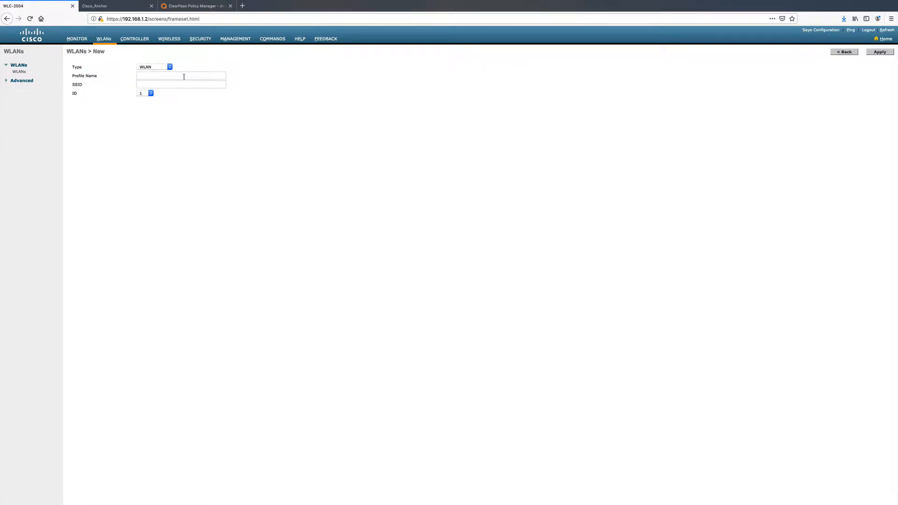
right_click(184, 76)
click(196, 102)
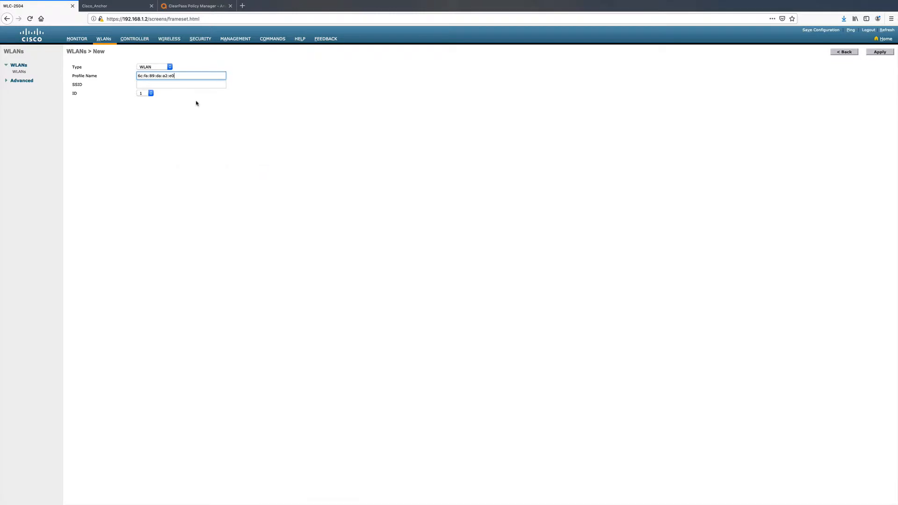
key(super+a)
key(super+x)
text(ues)
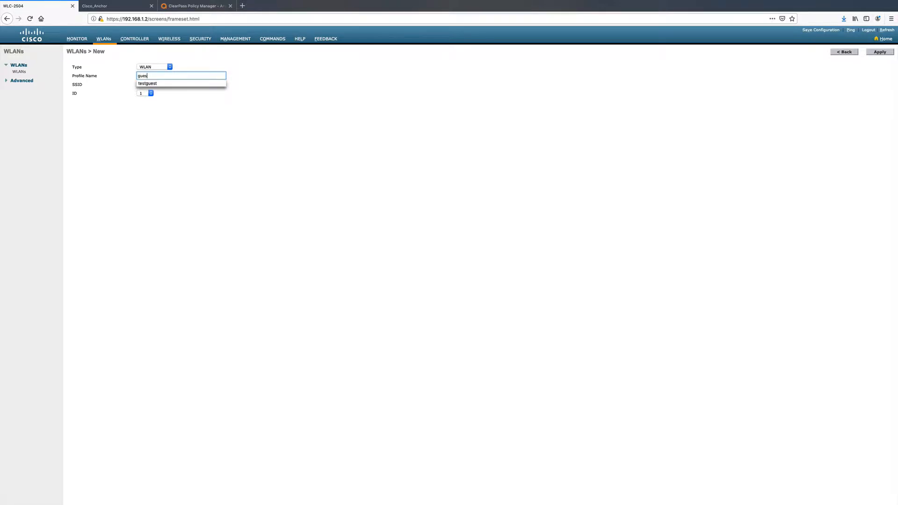
text(ttest)
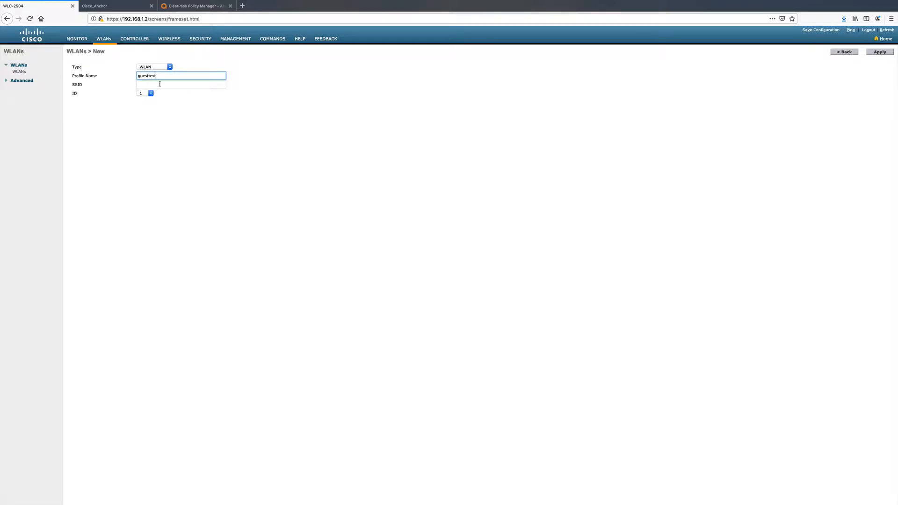
- Give the new WLAN the same SSID as its profile name, guesttest, and create it with ID 1
click(159, 84)
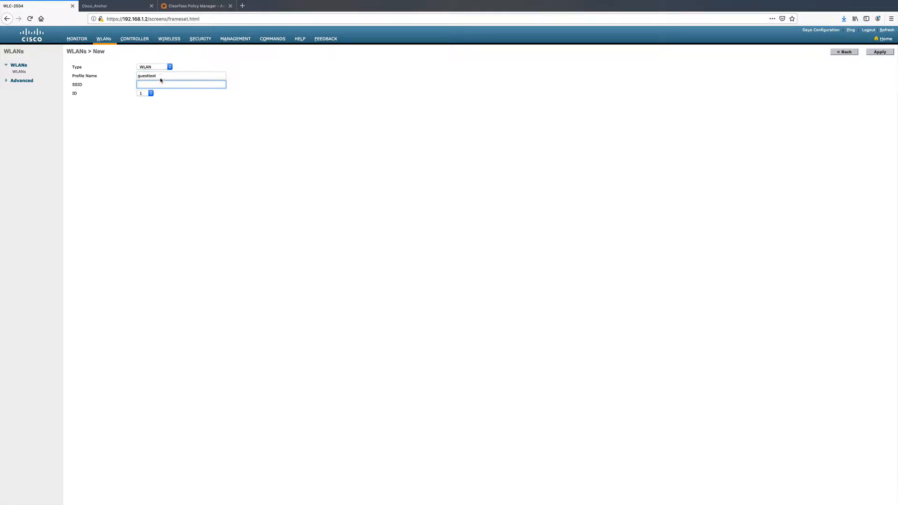
double_click(158, 76)
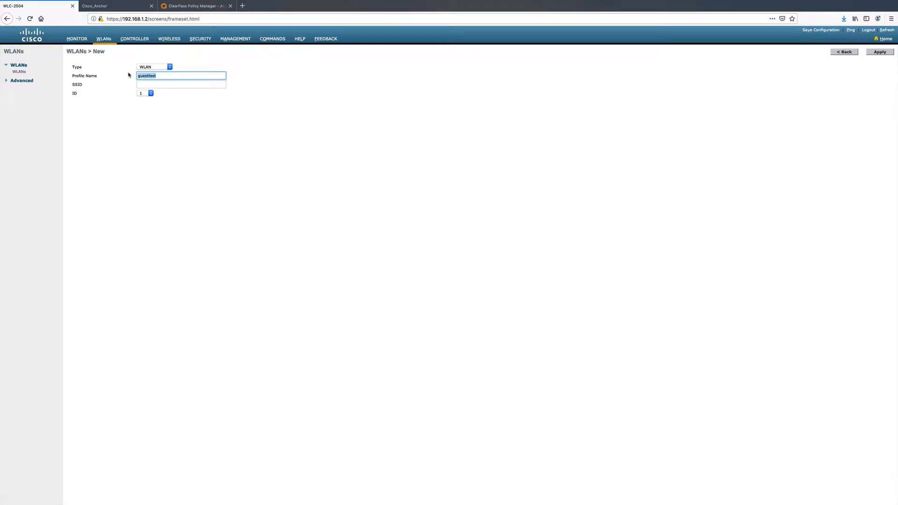
click(143, 85)
key(ctrl+v)
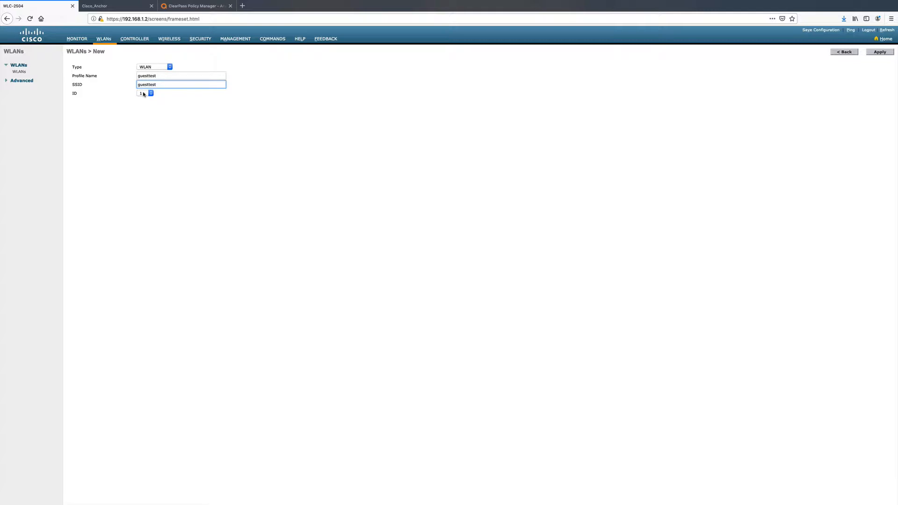
click(878, 52)
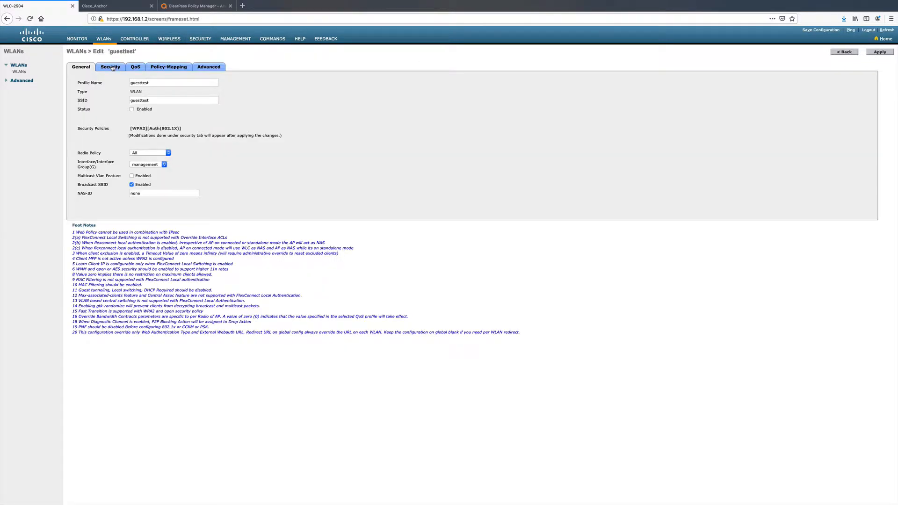
- Set the guesttest WLAN's Layer 2 security to None and its Layer 3 security to Web Policy, accepting the DNS traffic notice
click(113, 68)
click(148, 99)
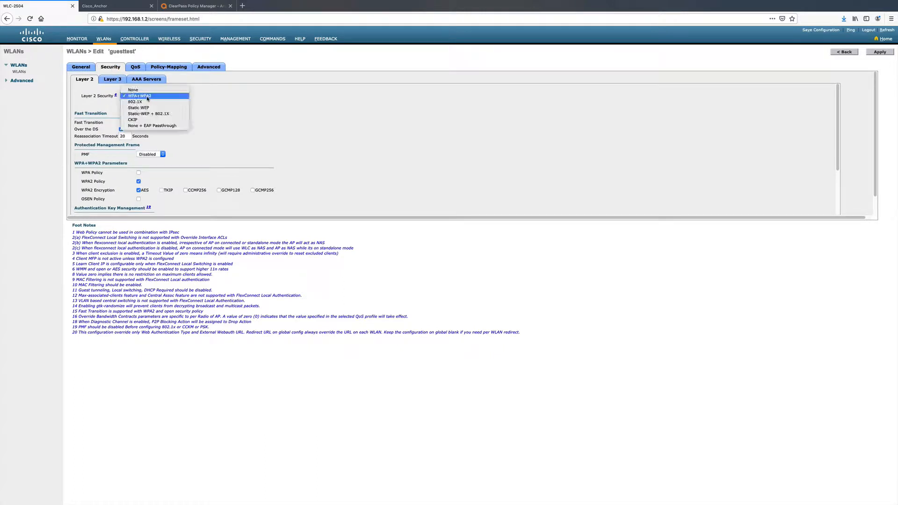
click(138, 90)
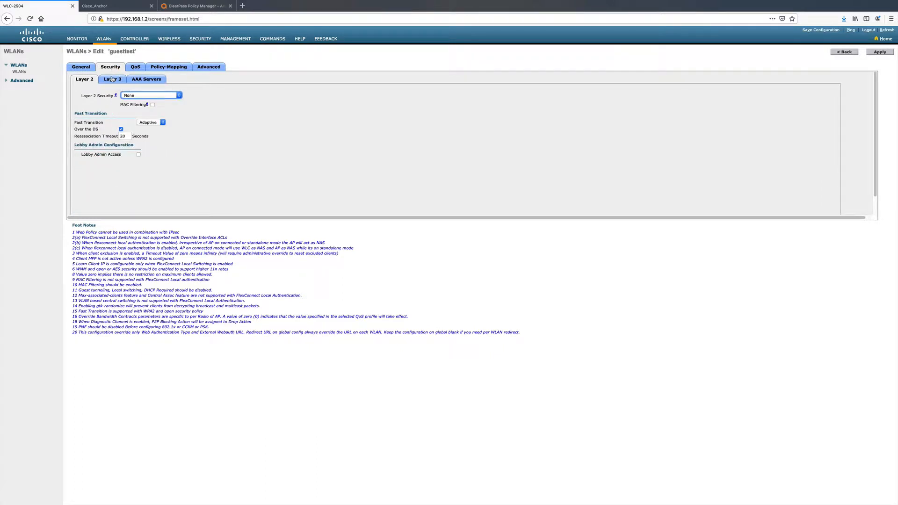
click(113, 79)
click(172, 97)
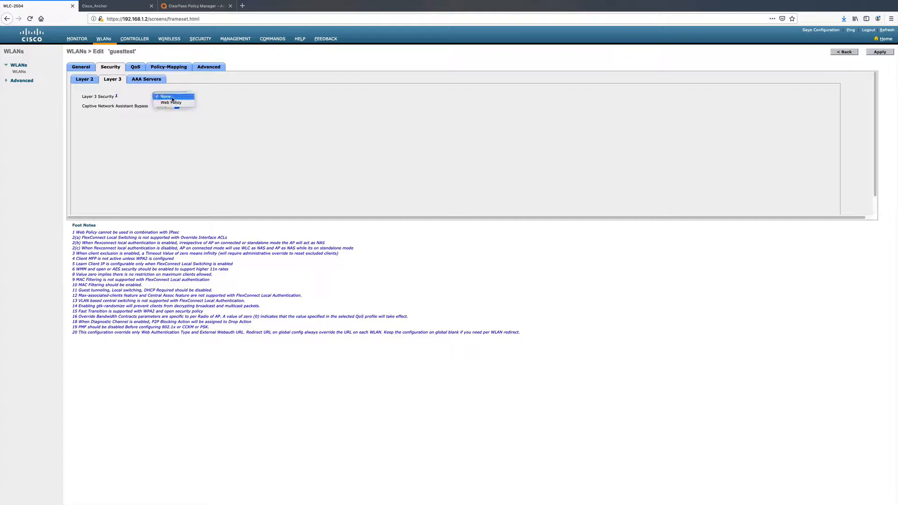
click(171, 103)
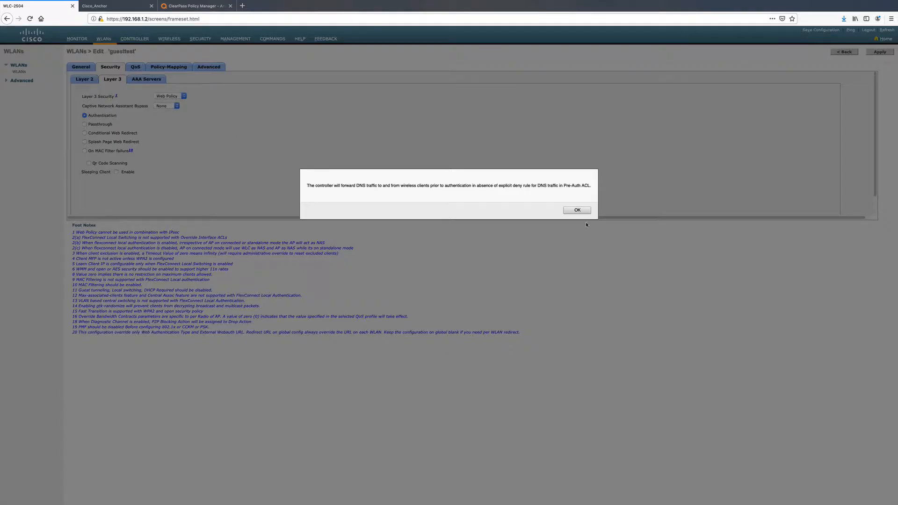
click(577, 210)
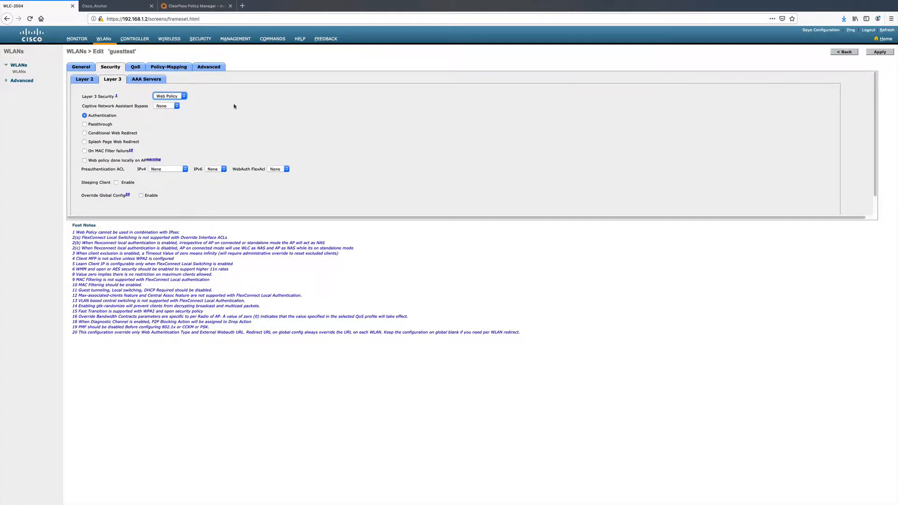
- Enable Captive Network Assistant Bypass and choose Pre_Auth_ACL as the IPv4 preauthentication ACL
click(169, 106)
click(167, 113)
click(181, 169)
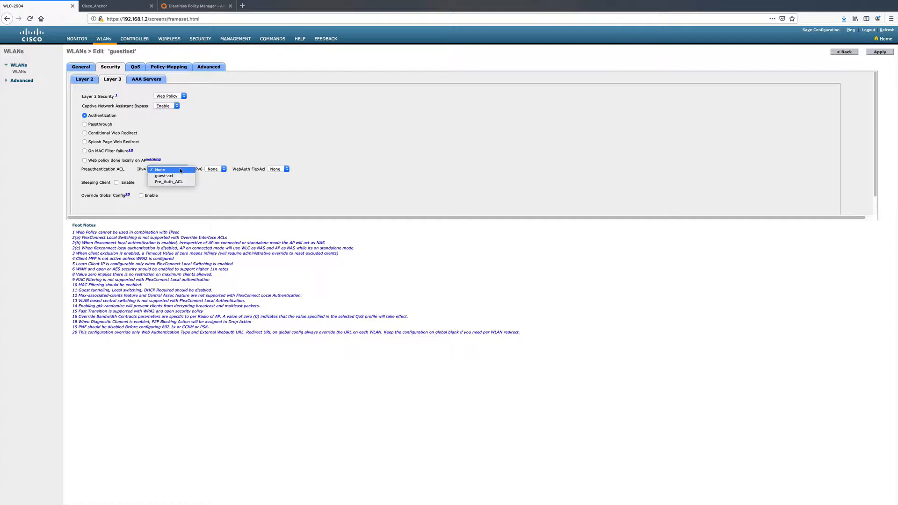
click(173, 182)
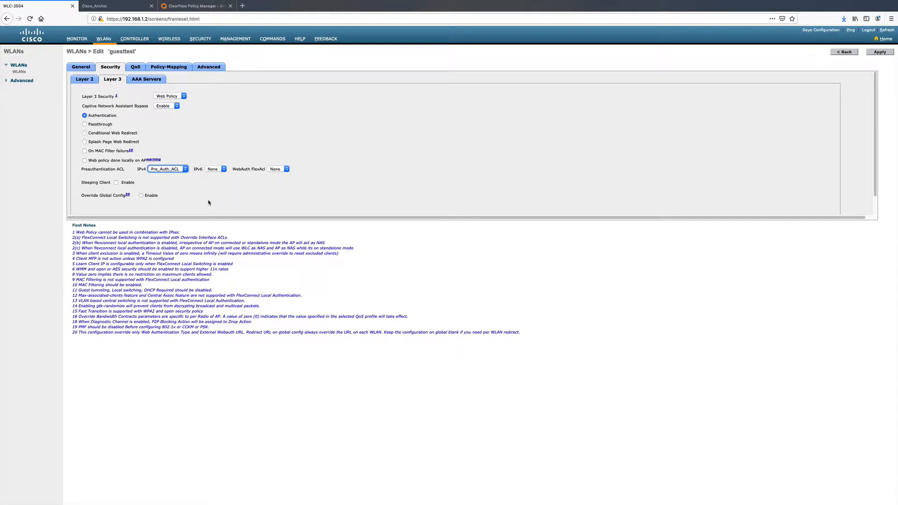
- Override the global configuration for this WLAN and set its web auth type to External (Re-direct to external server)
click(141, 196)
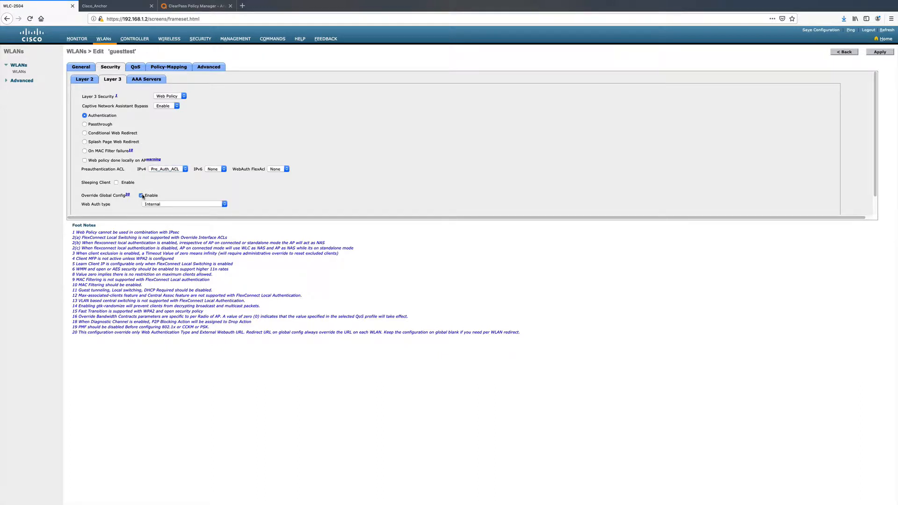
scroll(263, 202, down, 2)
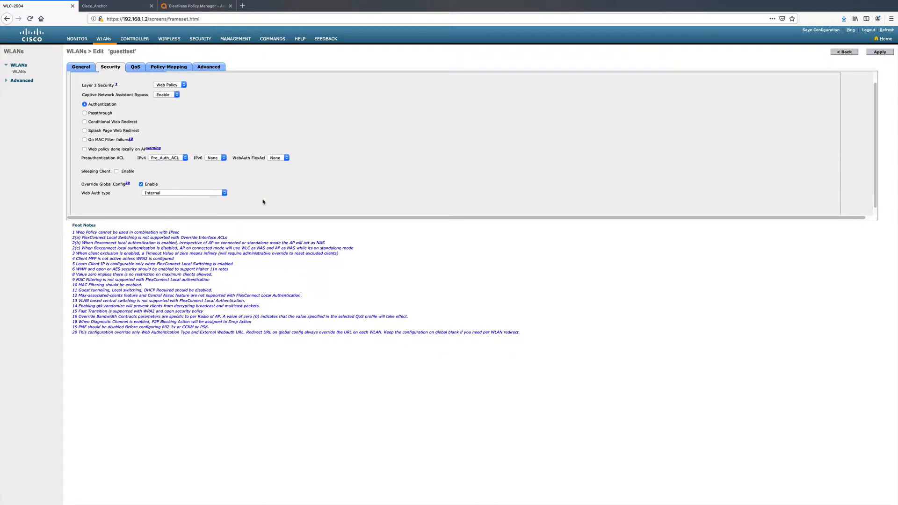
click(225, 187)
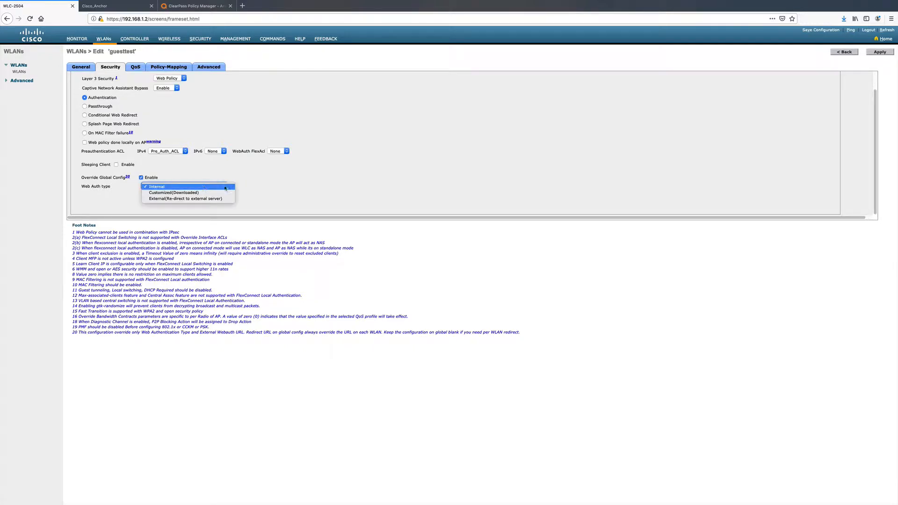
click(199, 199)
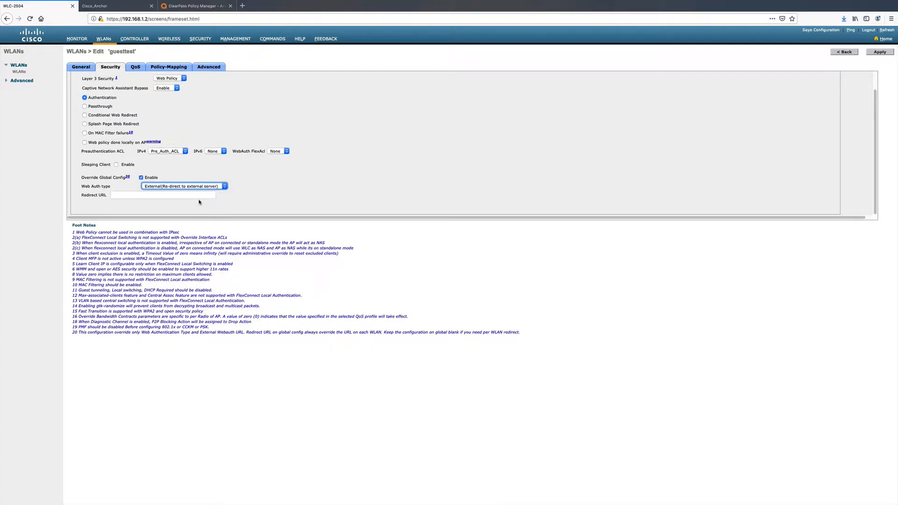
- In ClearPass Guest, go to the self-registration pages and launch the Galleria WiFi guest registration page
click(184, 10)
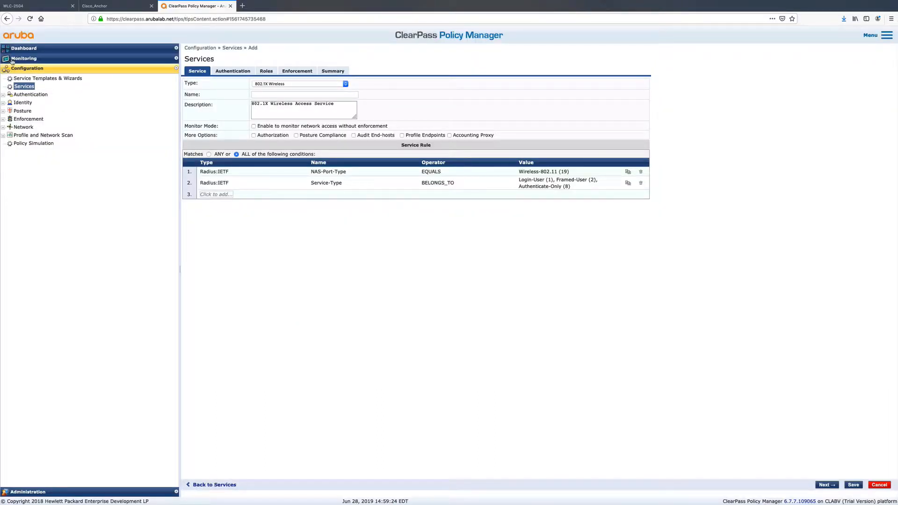
click(887, 35)
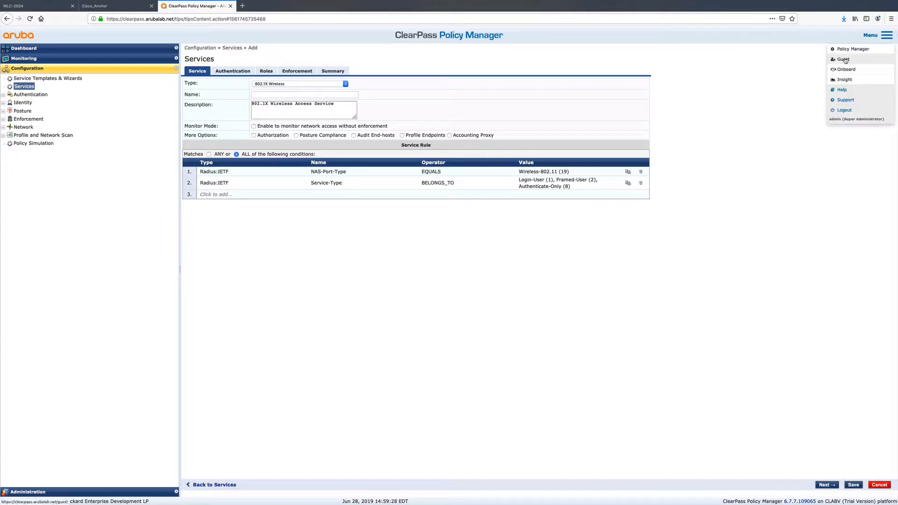
click(846, 59)
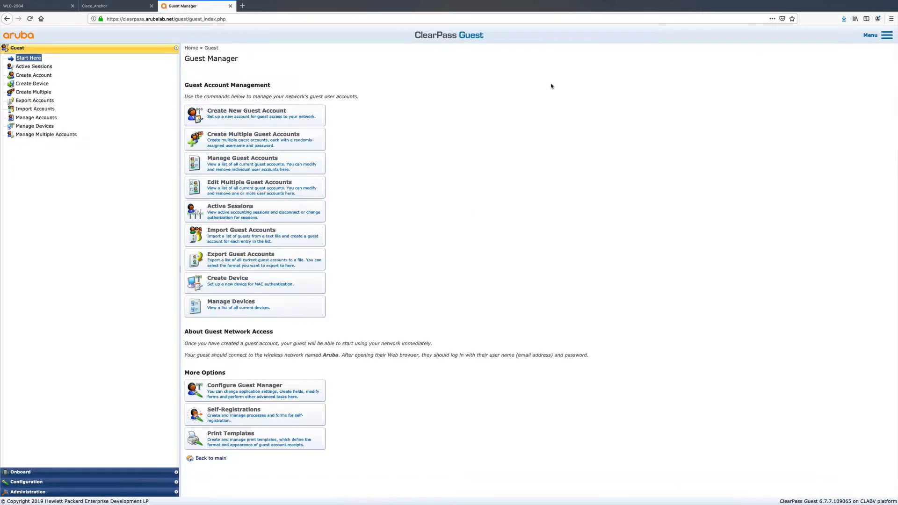
click(41, 483)
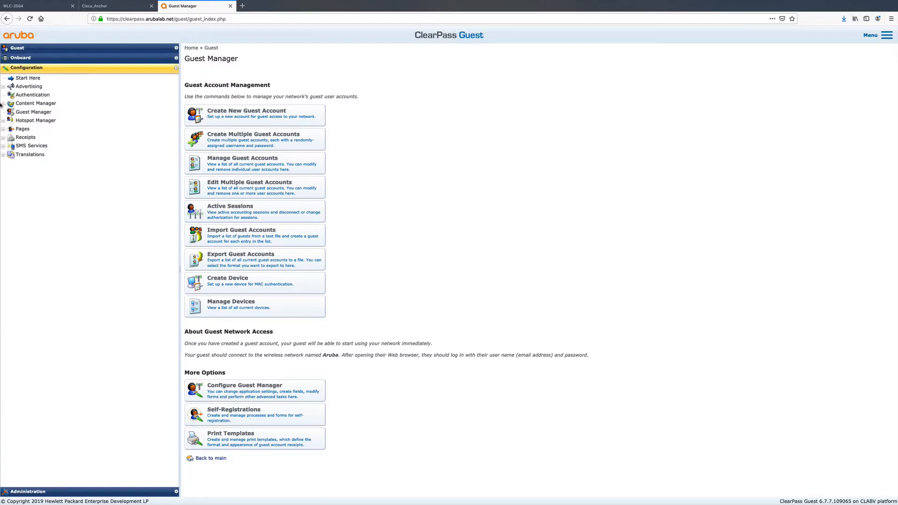
click(22, 129)
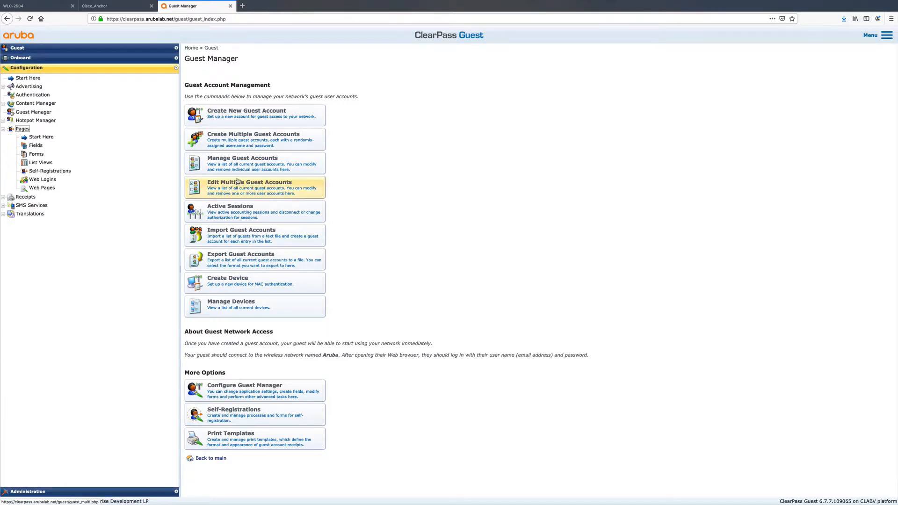
click(42, 180)
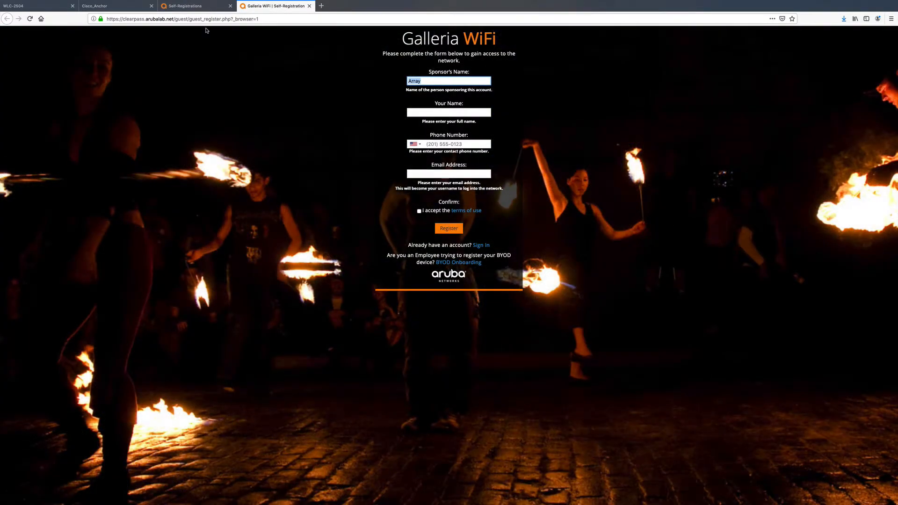
drag(231, 18, 106, 19)
right_click(125, 18)
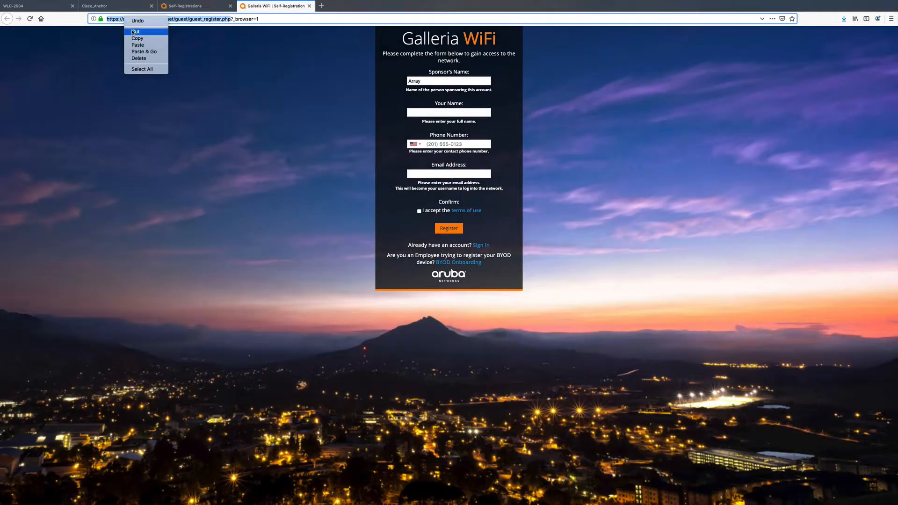
click(137, 38)
click(44, 6)
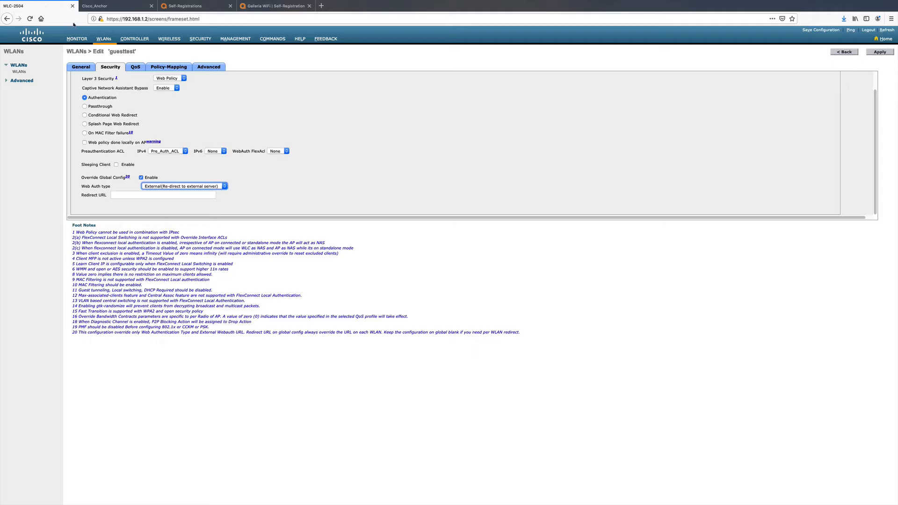
click(137, 193)
right_click(137, 194)
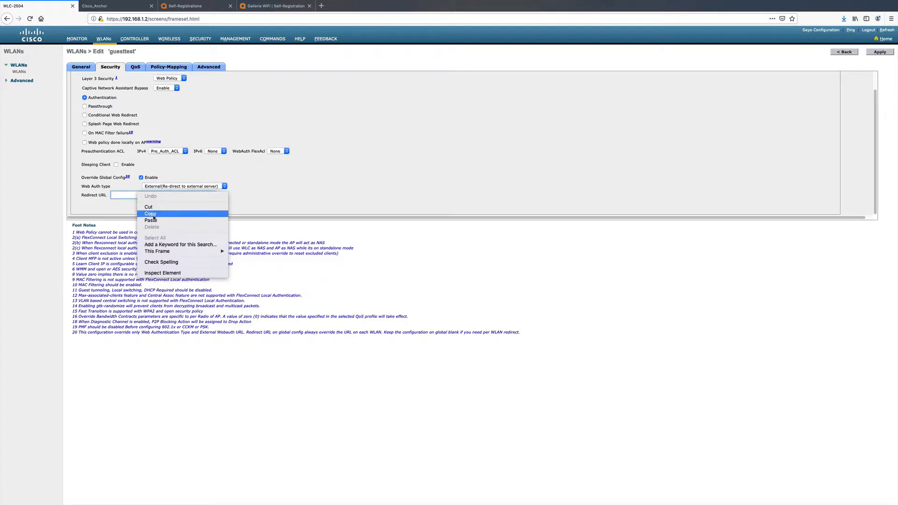
click(159, 223)
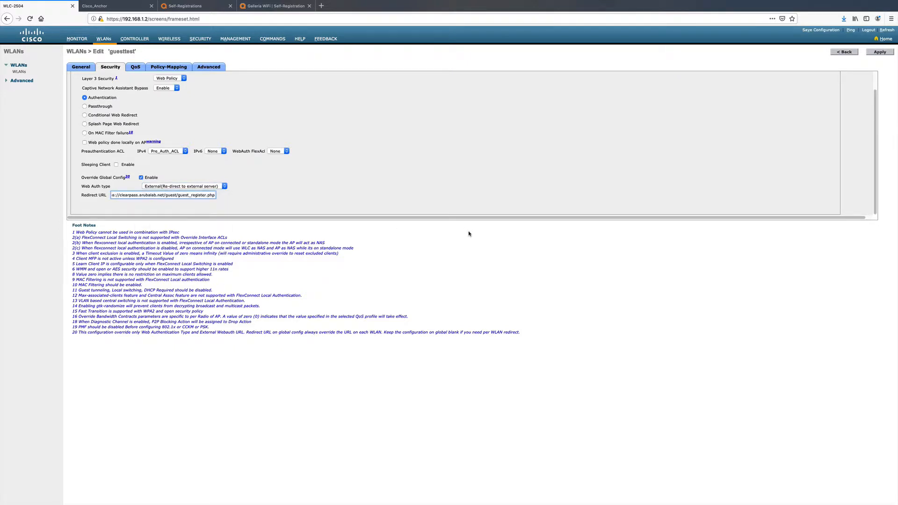
drag(191, 196, 111, 196)
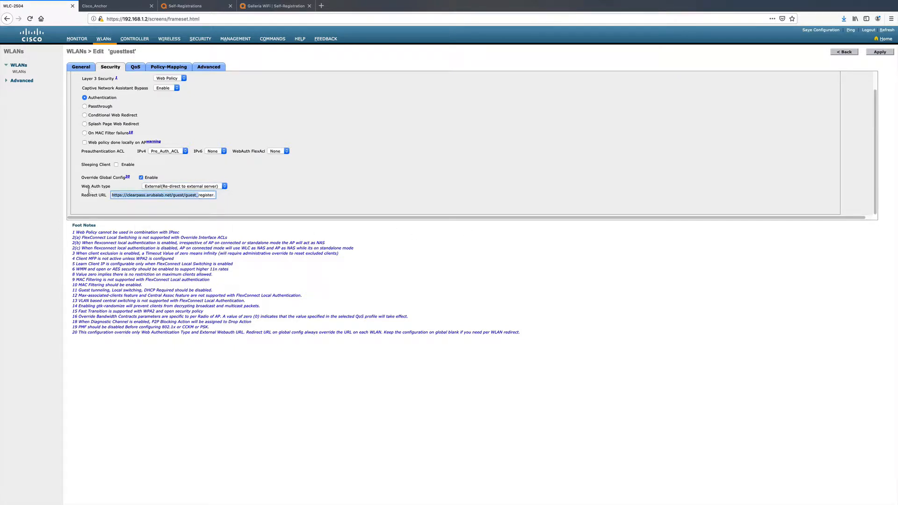
click(878, 52)
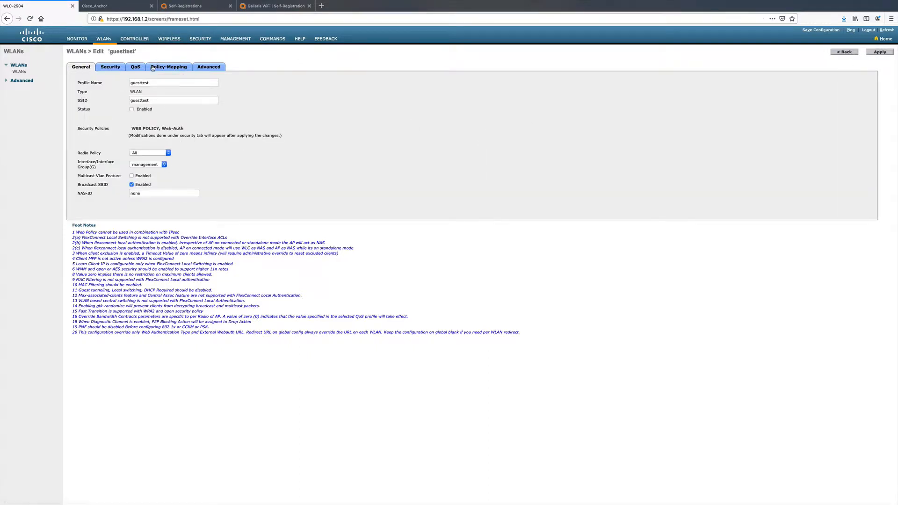
- Assign 192.168.146.14 as the guesttest WLAN's Server 1, using port 1812 for authentication and port 1813 for accounting
click(112, 68)
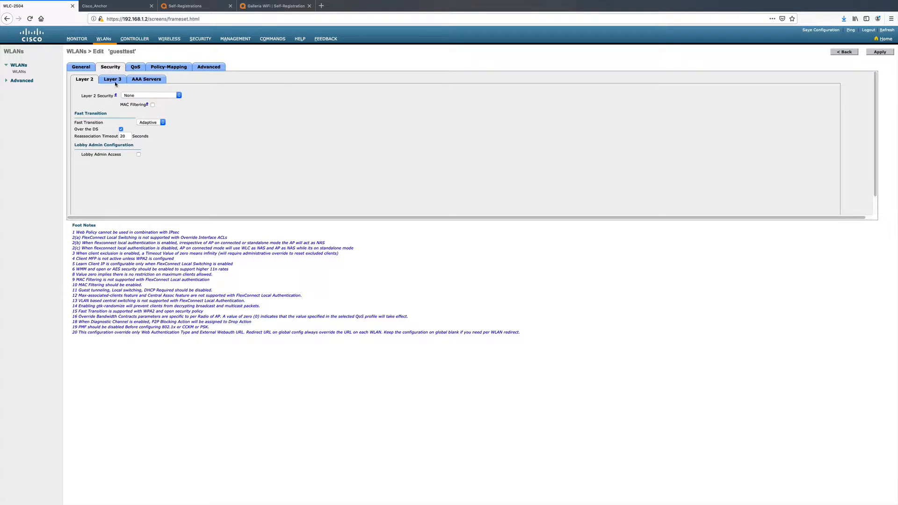
click(116, 83)
scroll(187, 182, down, 2)
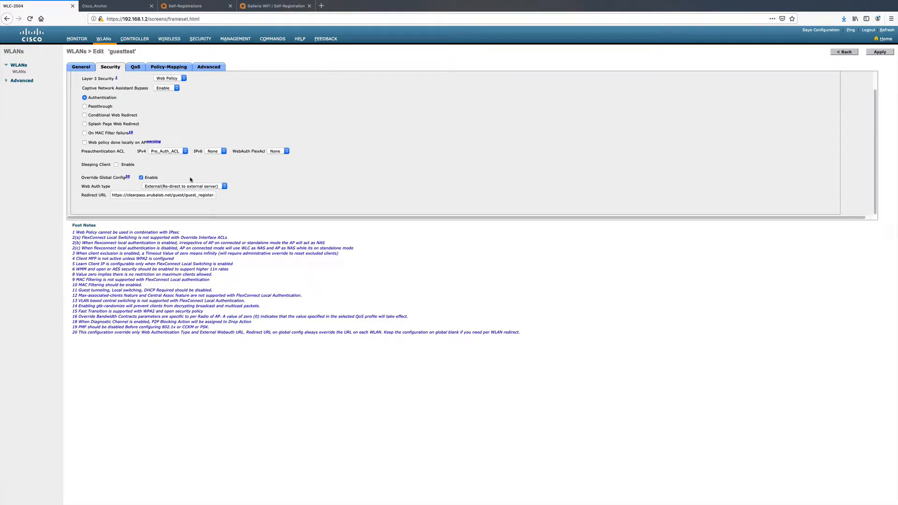
scroll(191, 179, up, 2)
click(146, 80)
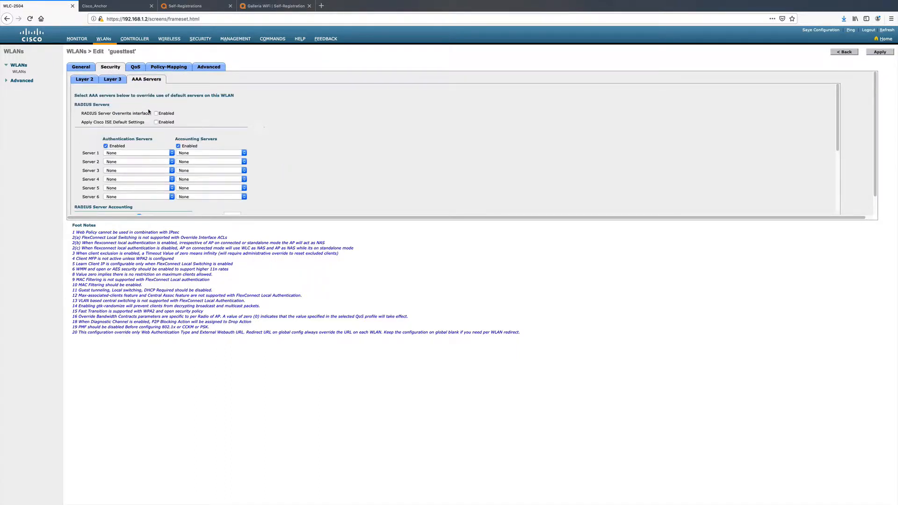
click(172, 153)
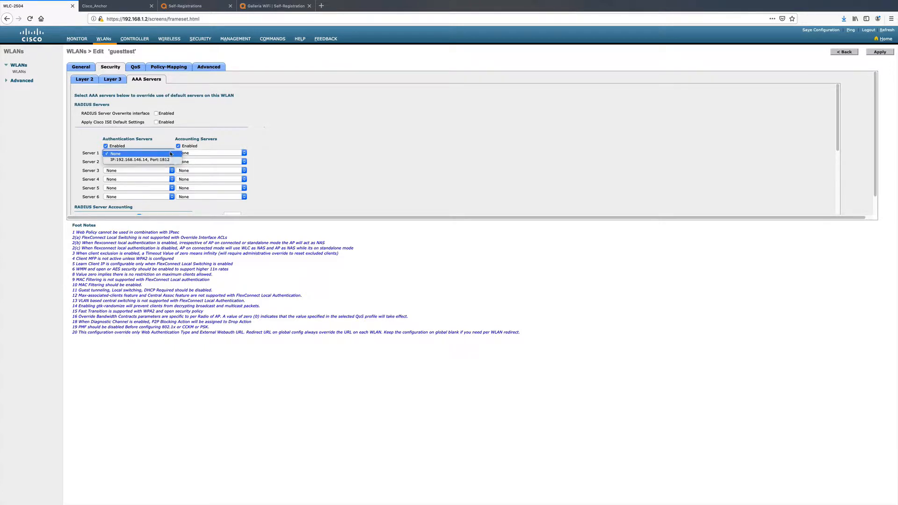
click(168, 159)
click(200, 153)
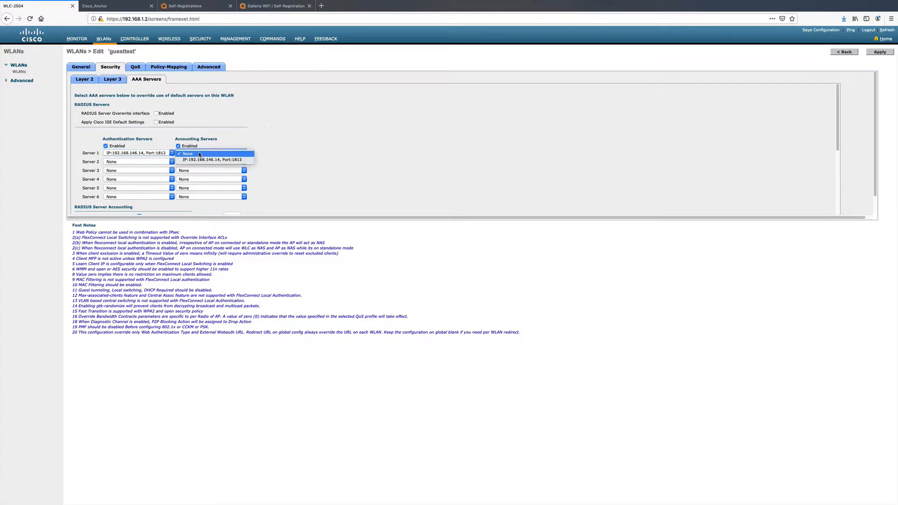
click(201, 159)
- Remove LOCAL and LDAP from the web-auth user authentication order, keeping only RADIUS, and apply the WLAN changes
scroll(293, 200, down, 3)
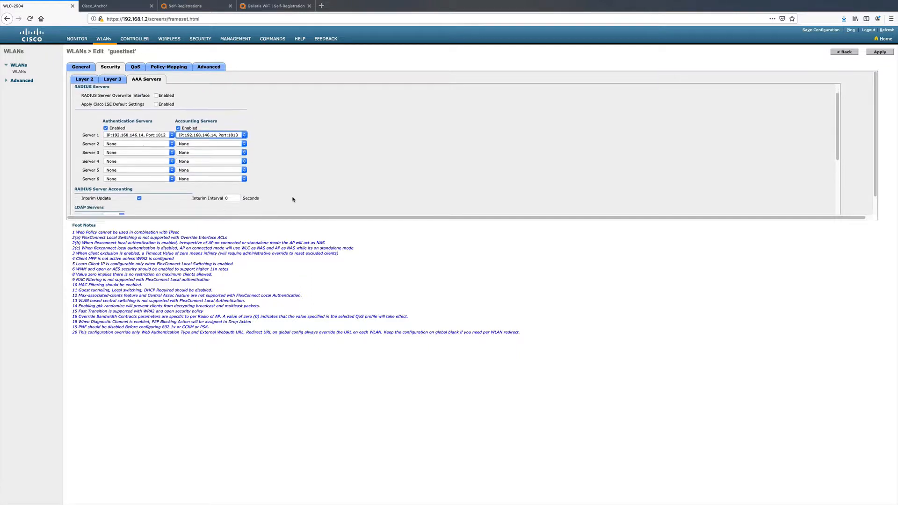
scroll(231, 171, down, 5)
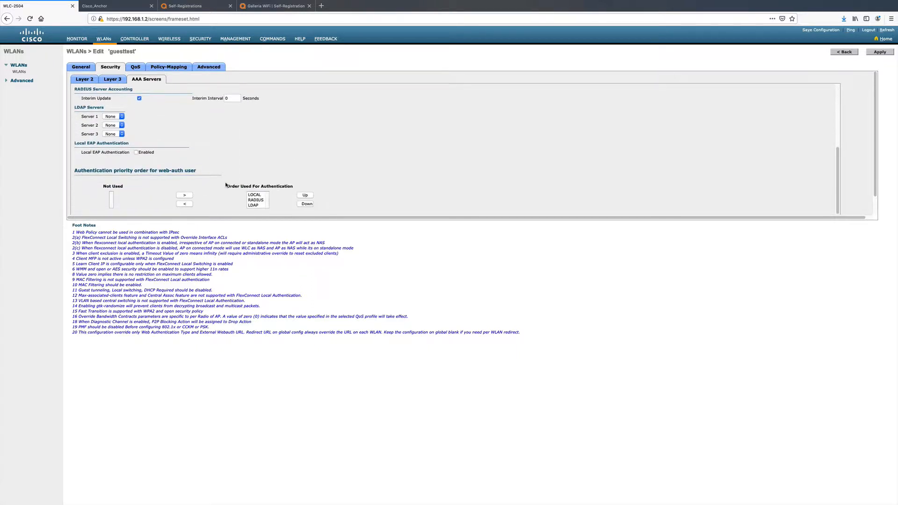
click(252, 171)
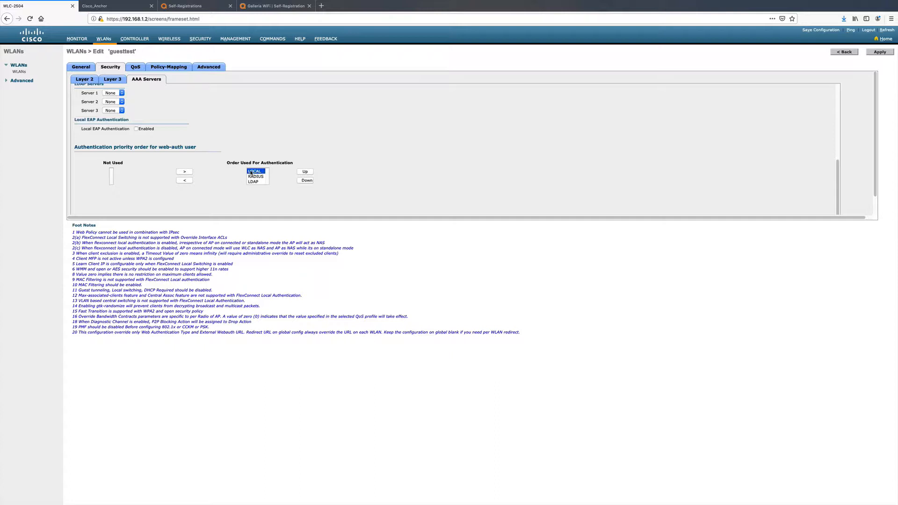
click(185, 181)
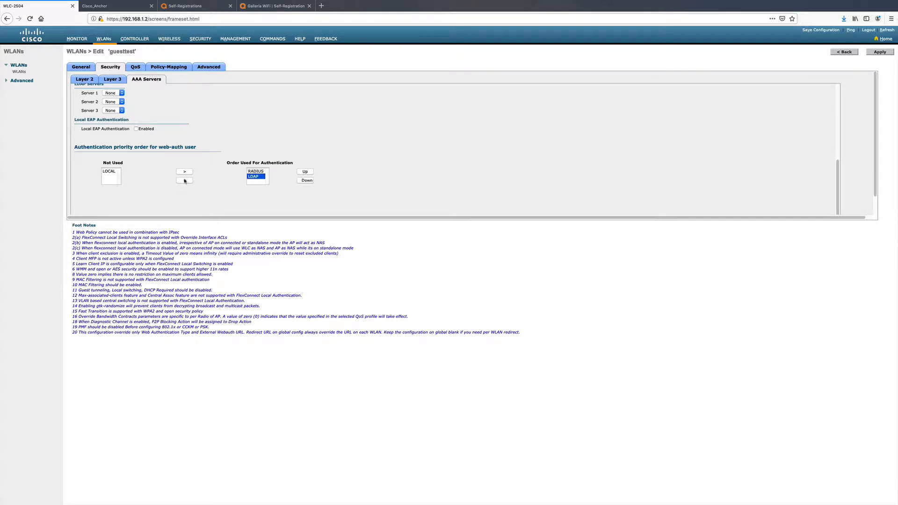
click(185, 180)
click(874, 54)
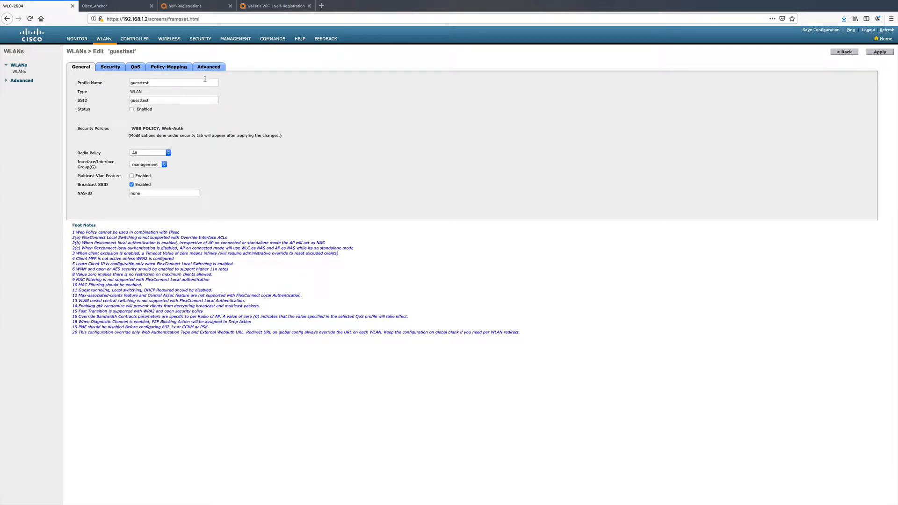
click(209, 68)
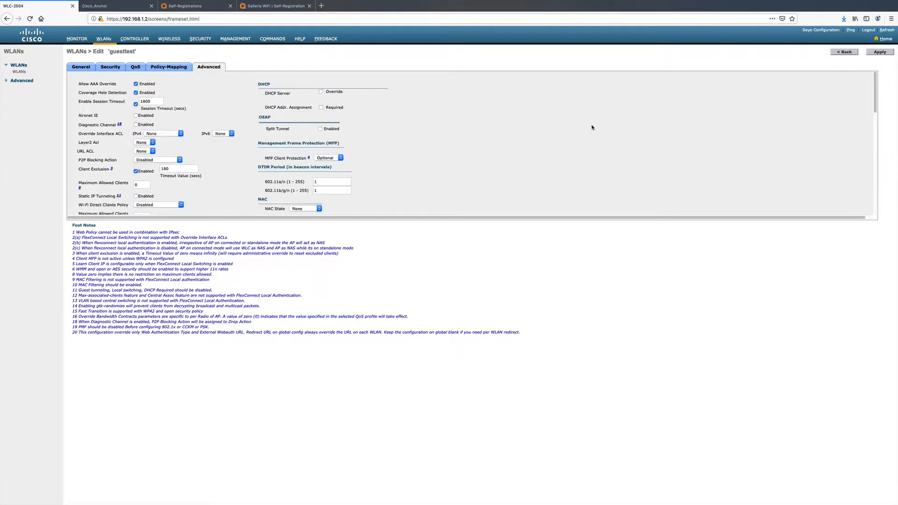
click(879, 52)
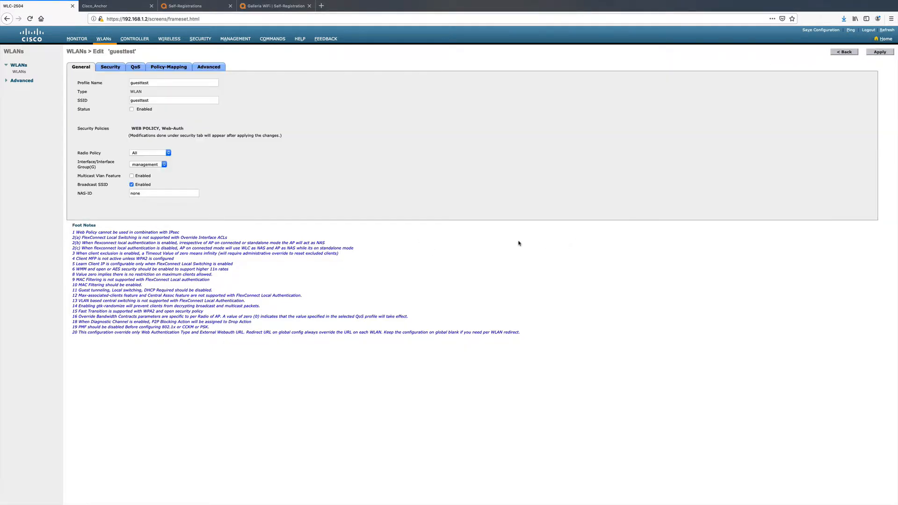
- Start a new WLAN on the Cisco_Anchor controller and copy the profile name guesttest from the WLC-2504 controller
click(118, 8)
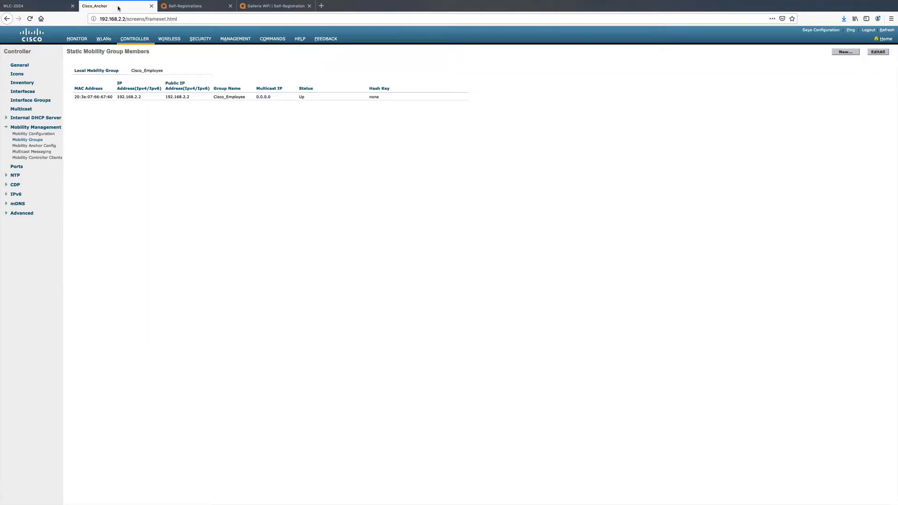
click(104, 39)
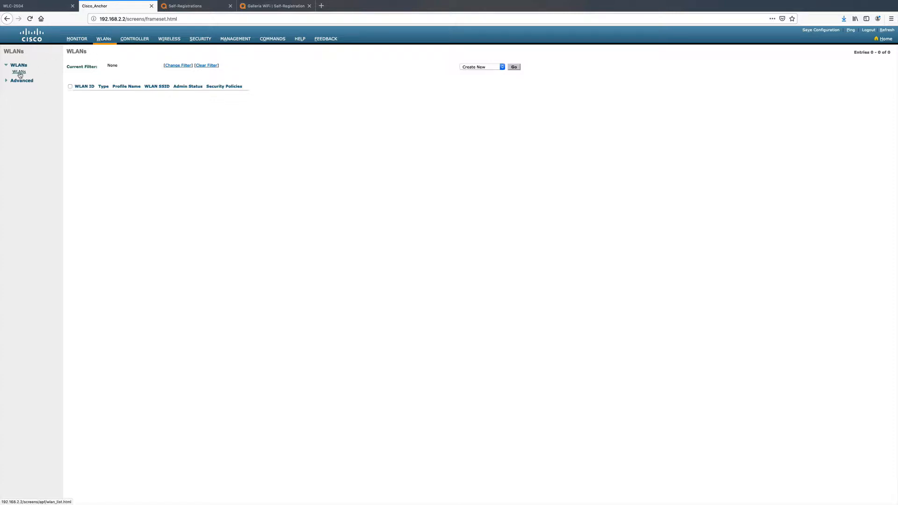
click(513, 67)
click(37, 6)
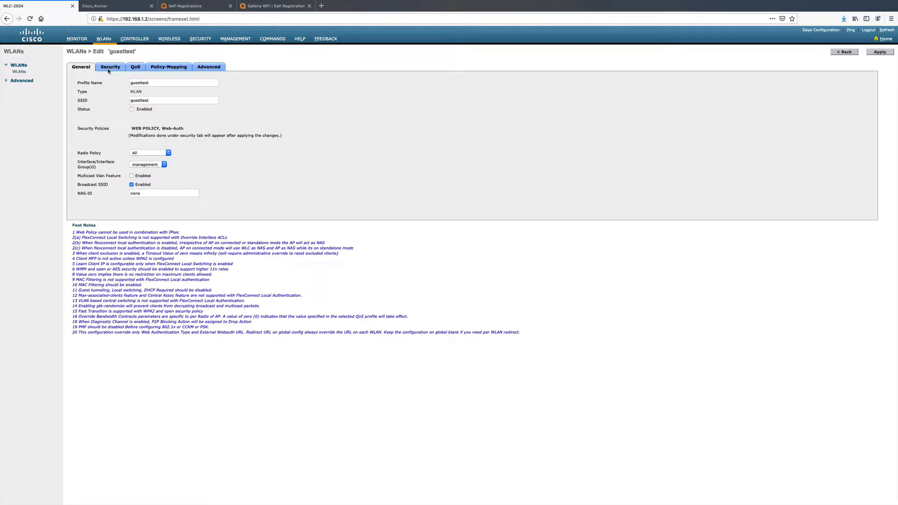
drag(154, 84, 112, 78)
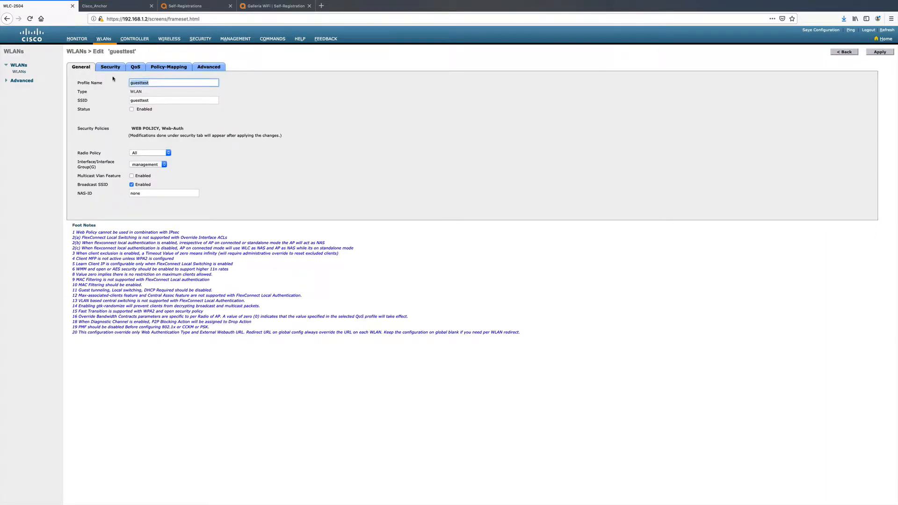
right_click(140, 85)
click(151, 102)
key(ctrl+Tab)
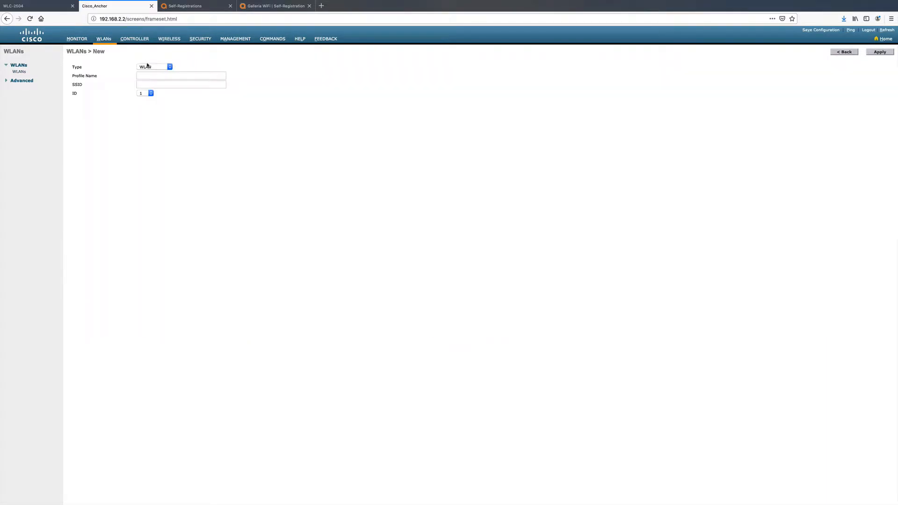
- Fill in guesttest as both the profile name and the SSID of the new anchor WLAN
click(153, 75)
right_click(153, 75)
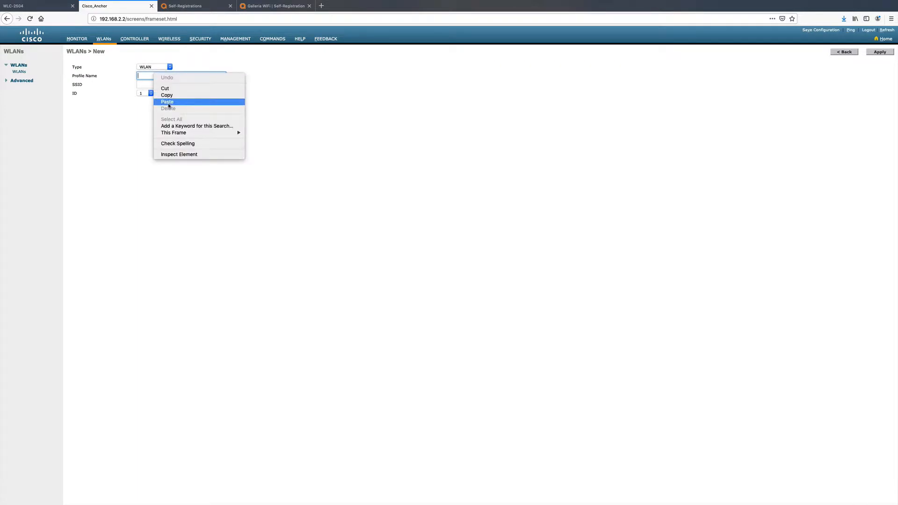
click(167, 103)
click(161, 84)
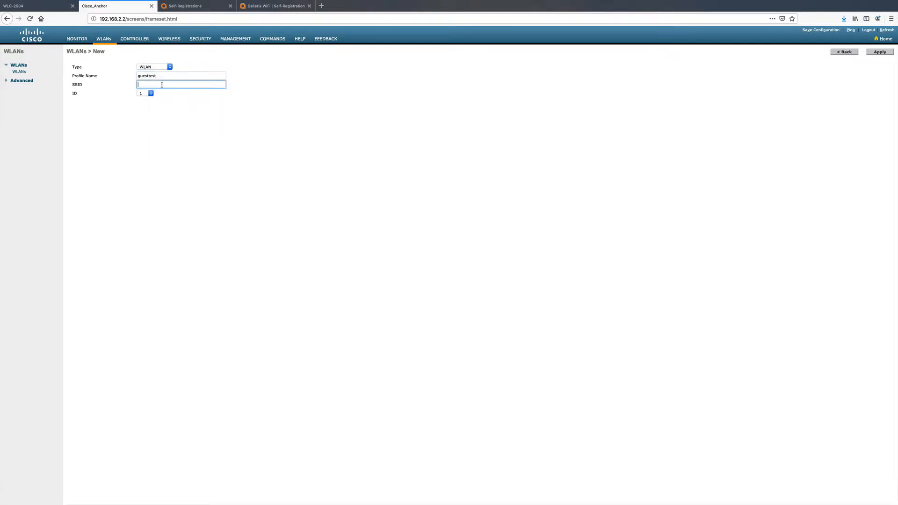
right_click(161, 84)
click(180, 113)
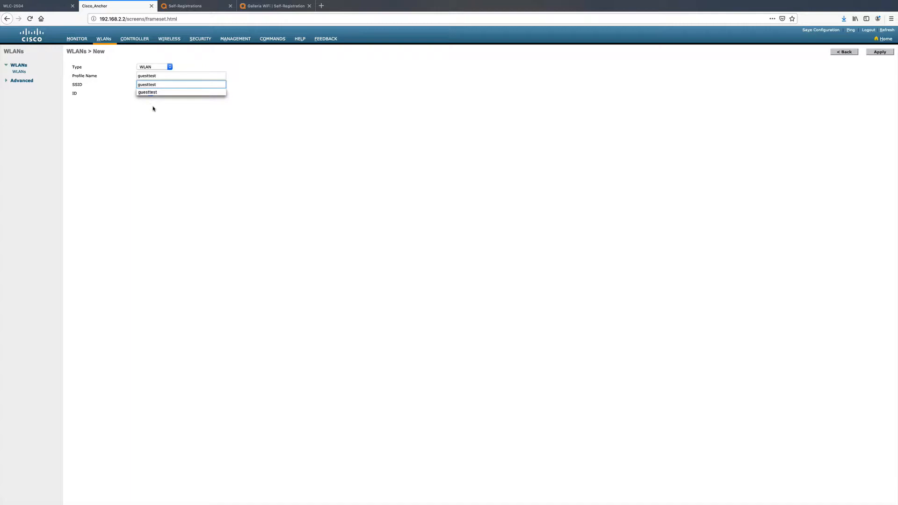
click(152, 108)
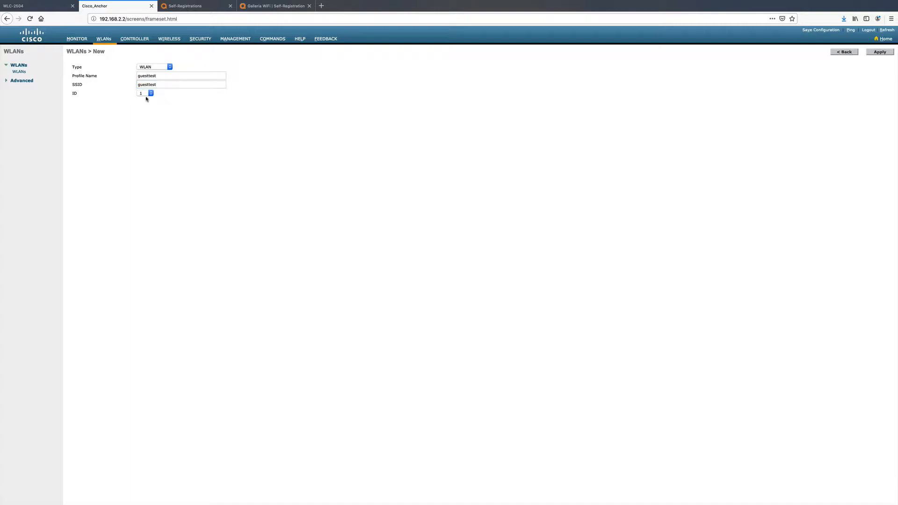
- Check the WLAN ID of guesttest on the WLC-2504 controller and create the anchor WLAN with ID 1
click(34, 6)
click(19, 72)
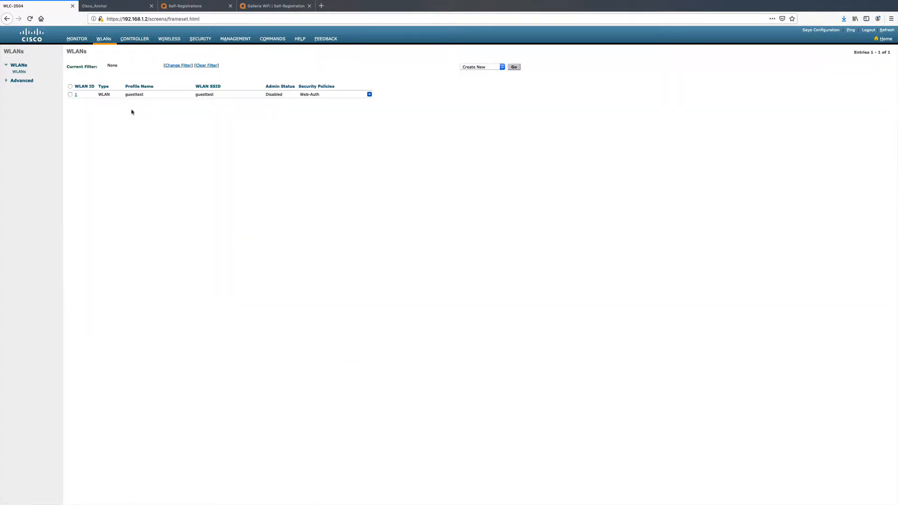
click(104, 7)
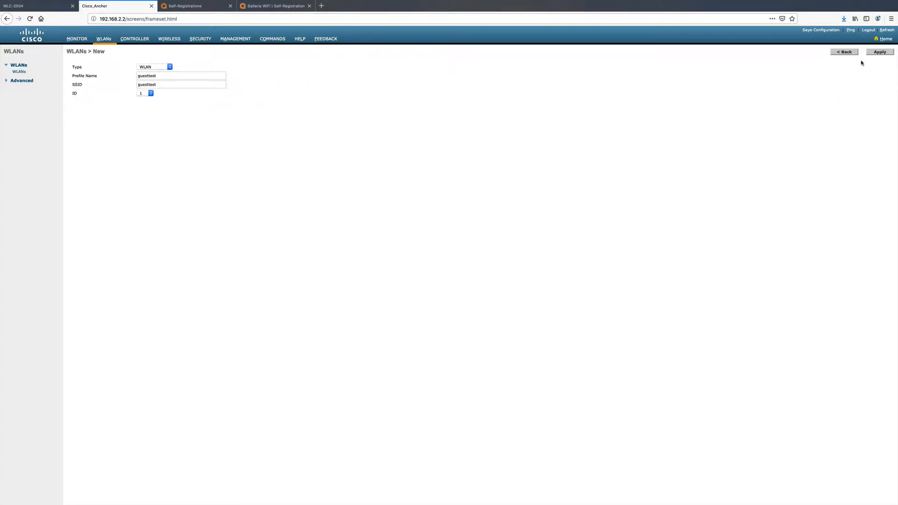
click(886, 54)
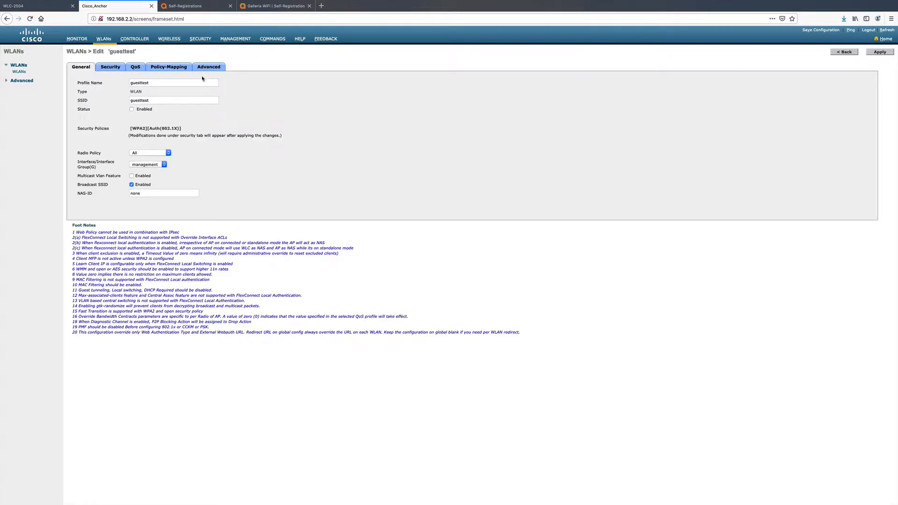
- Set the anchor guesttest WLAN's Layer 2 security to None and its Layer 3 security to Web Policy
click(110, 68)
click(131, 95)
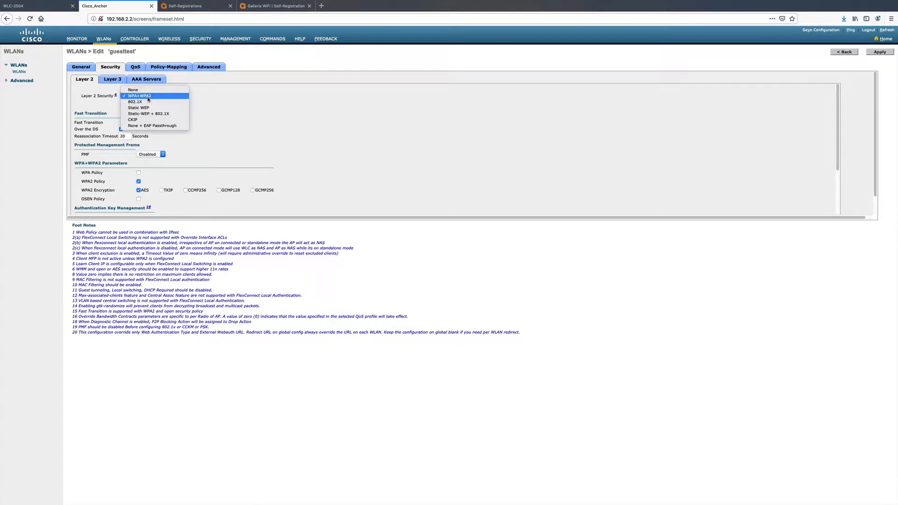
click(133, 90)
click(117, 80)
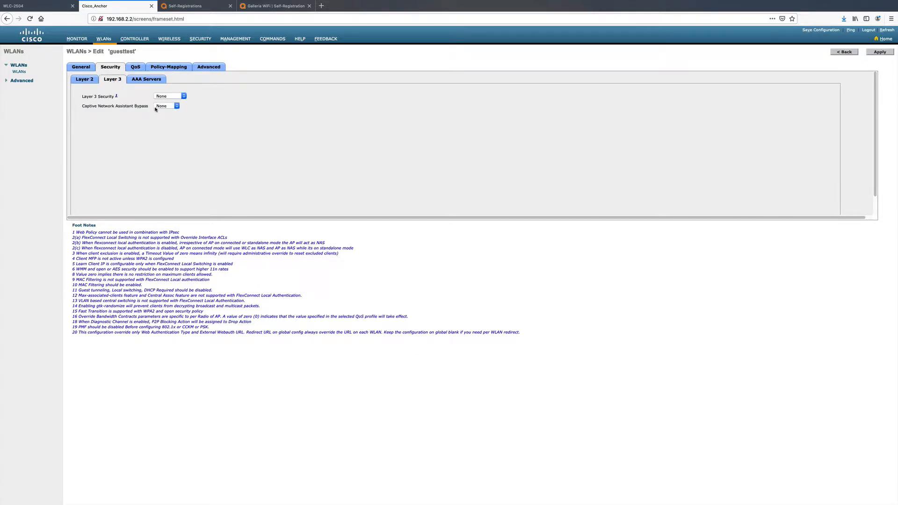
click(161, 98)
click(178, 106)
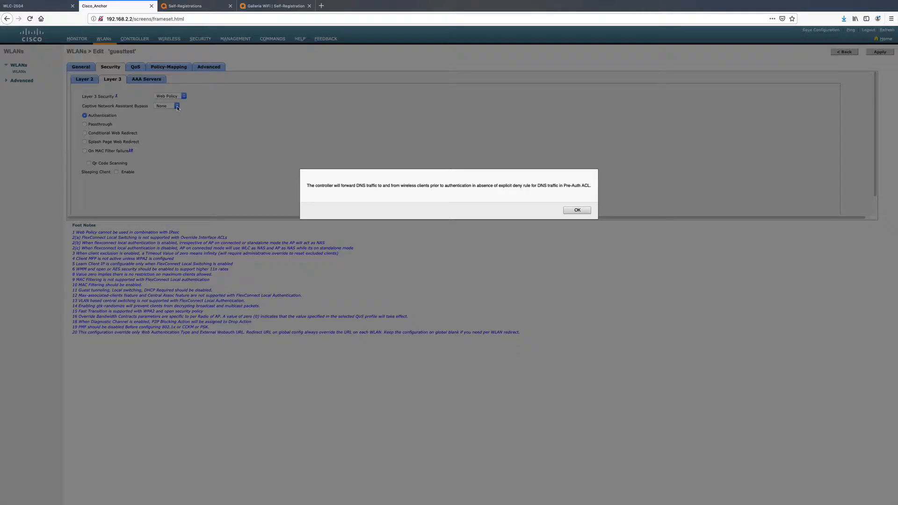
click(577, 210)
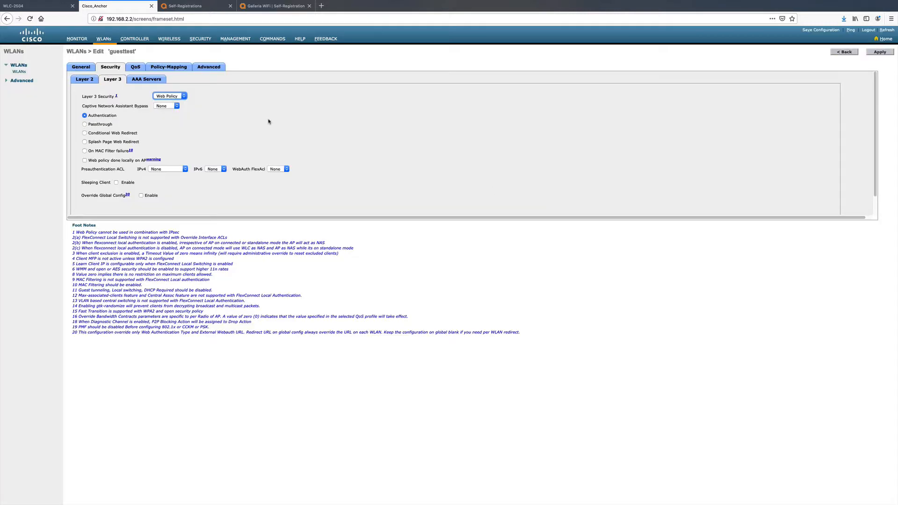
- Enable Captive Network Assistant Bypass on the anchor WLAN and choose Pre_Auth_ACL as the IPv4 preauthentication ACL
click(176, 106)
click(166, 113)
click(181, 170)
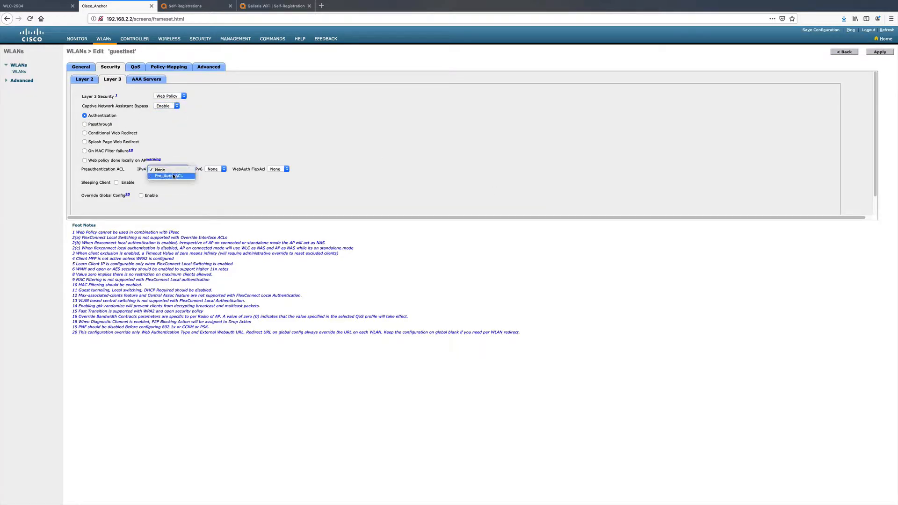
click(174, 176)
- Override the global configuration for the anchor WLAN and set its web auth type to External (Re-direct to external server)
scroll(222, 214, down, 2)
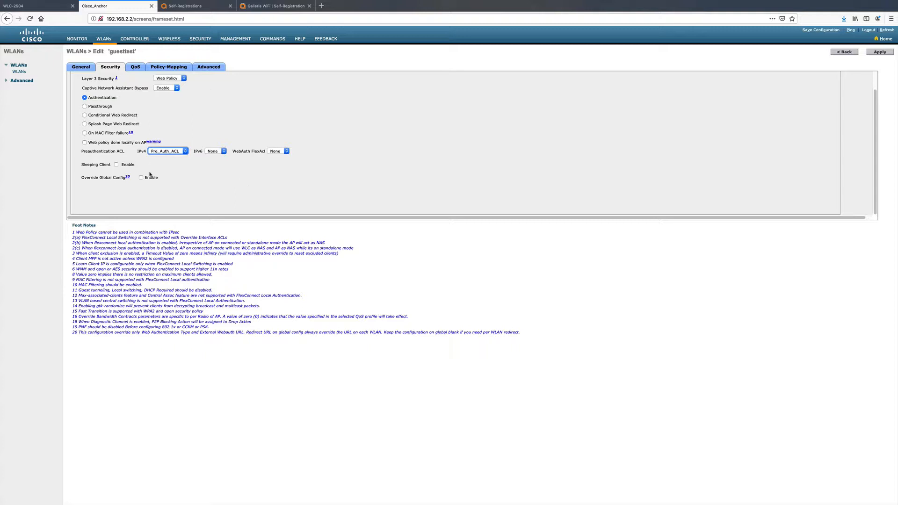
click(141, 177)
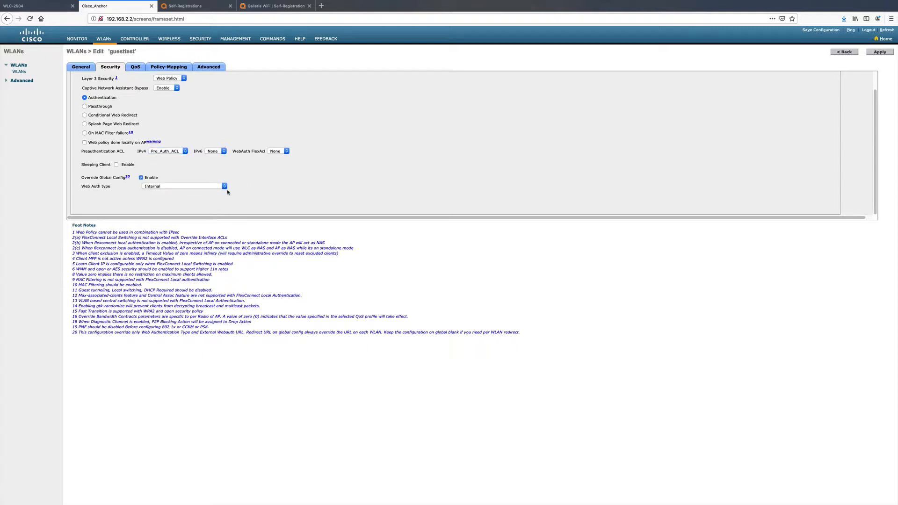
click(224, 186)
click(154, 198)
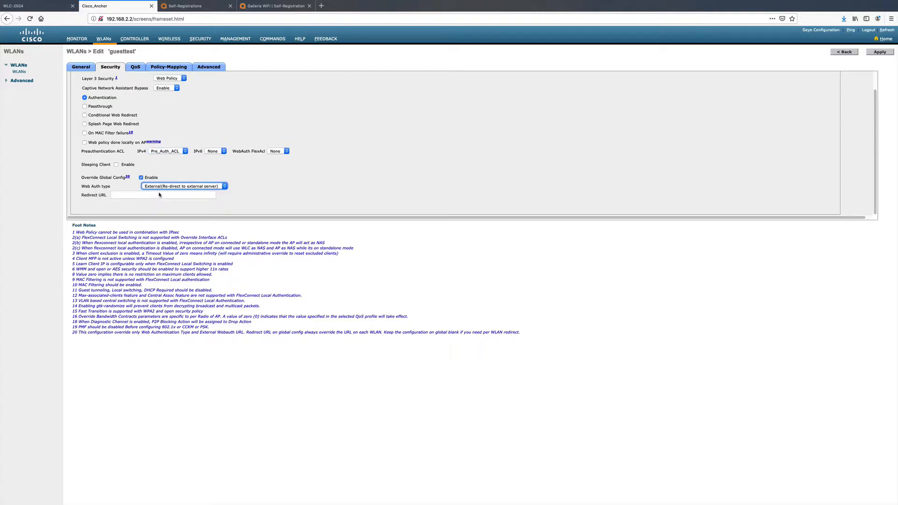
click(273, 6)
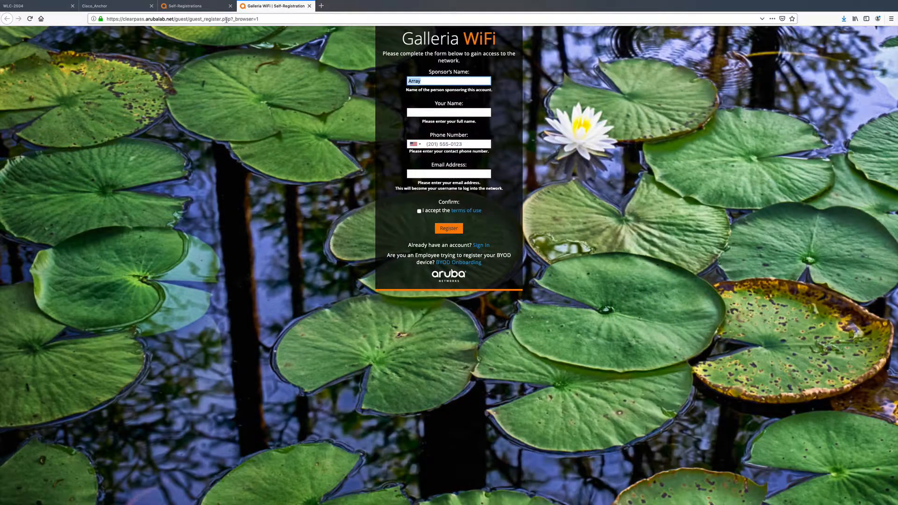
drag(229, 19, 107, 19)
right_click(128, 19)
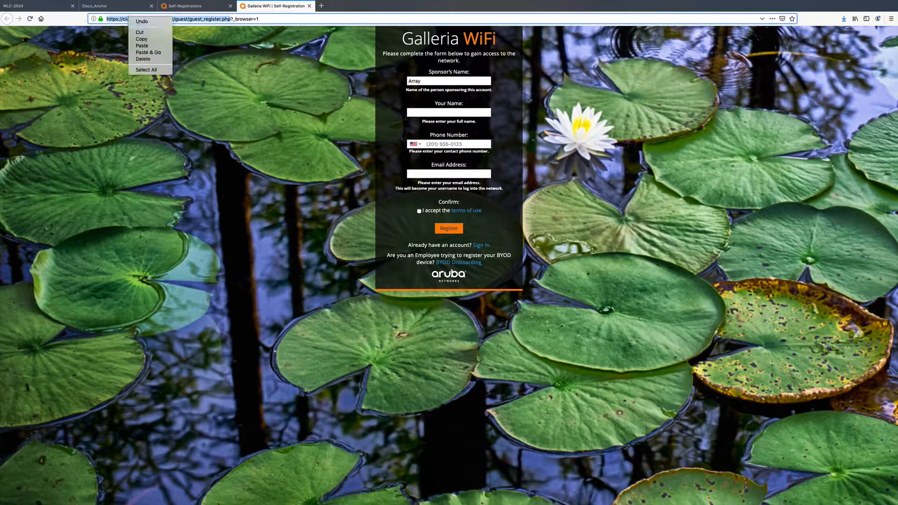
click(142, 39)
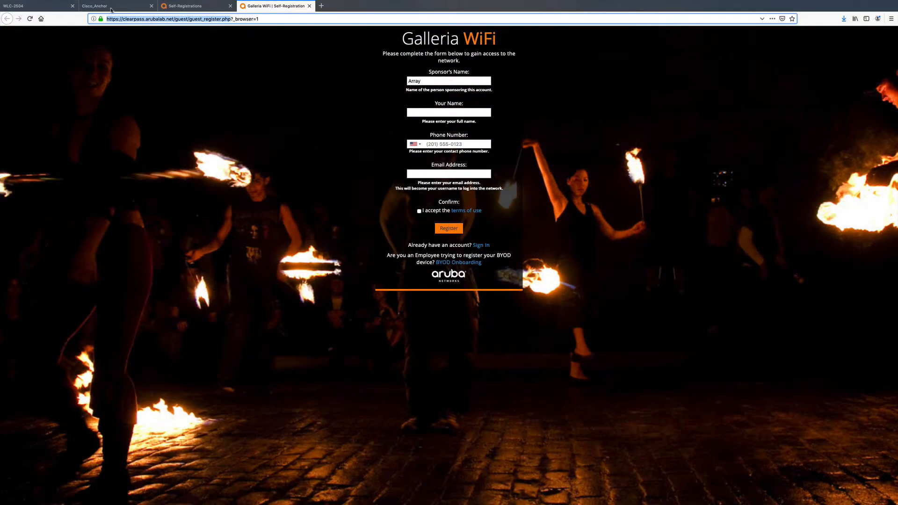
click(112, 6)
click(159, 194)
right_click(158, 194)
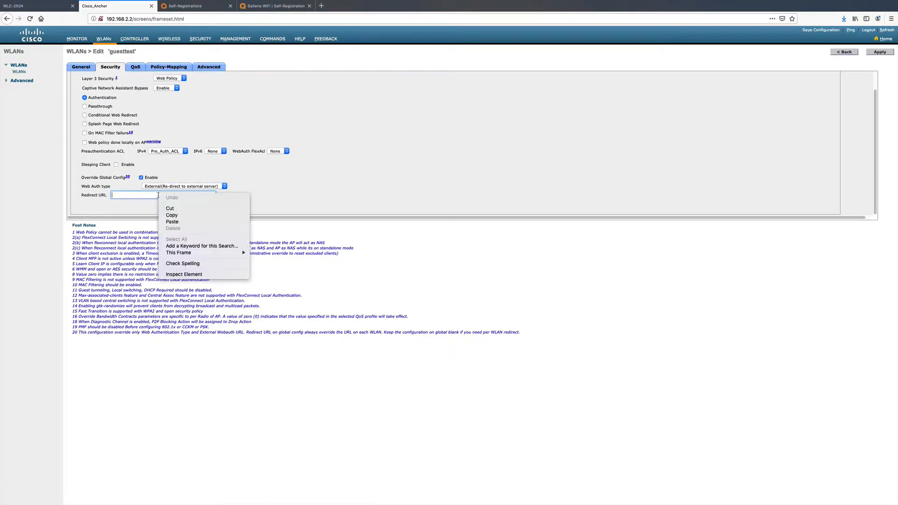
click(172, 221)
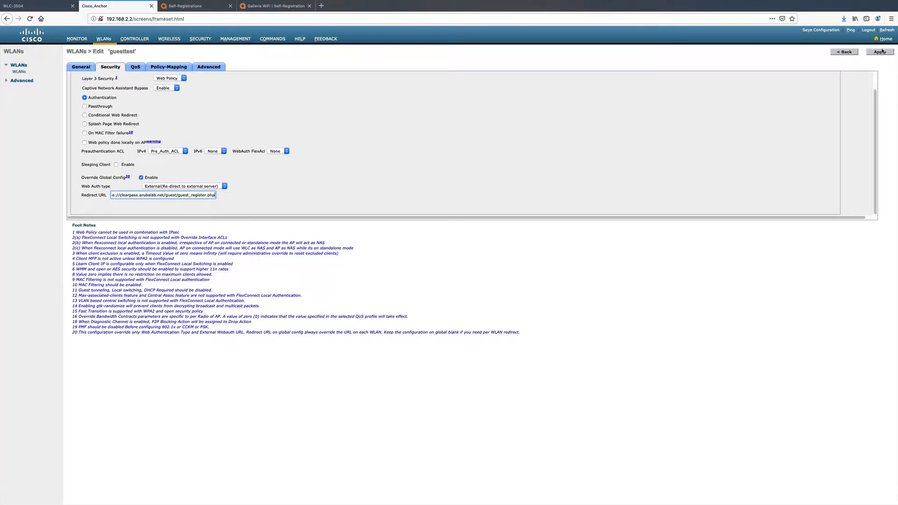
- Enable Allow AAA Override in the anchor guesttest WLAN's advanced settings and apply the WLAN configuration
click(210, 68)
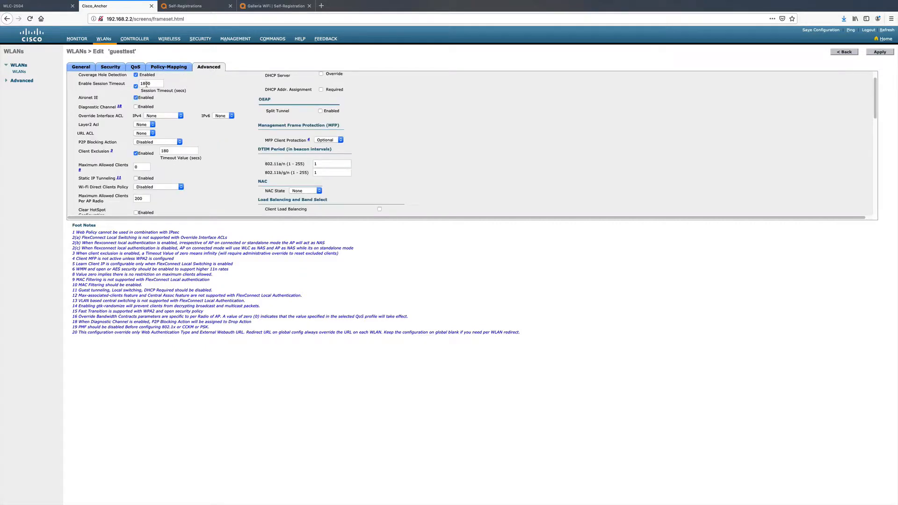
scroll(183, 168, down, 5)
scroll(176, 164, up, 6)
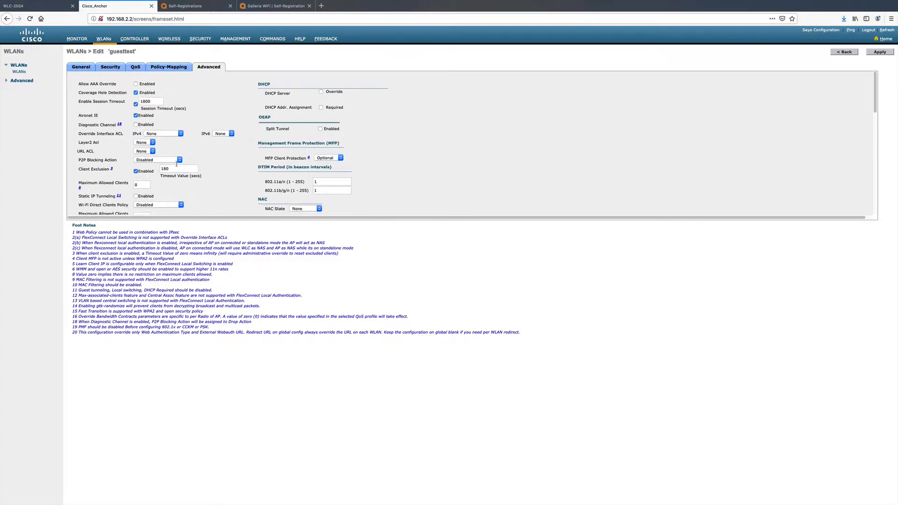
click(135, 84)
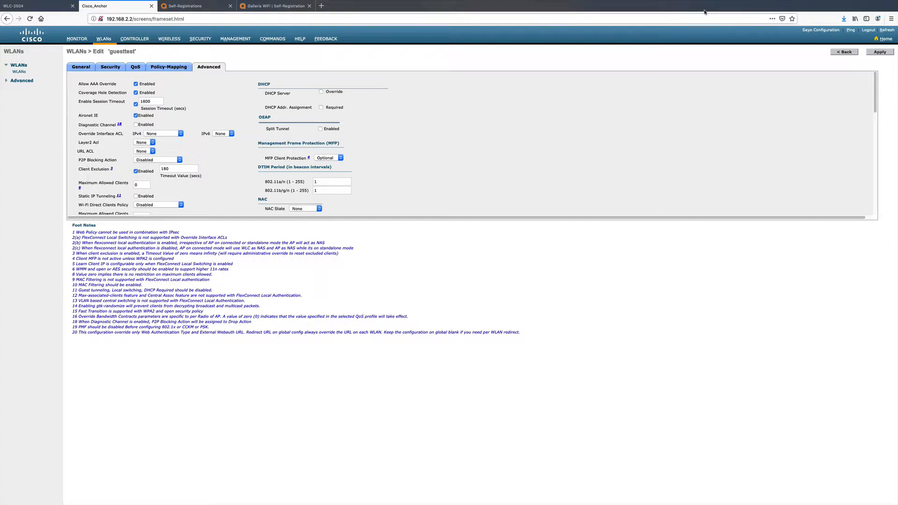
click(884, 54)
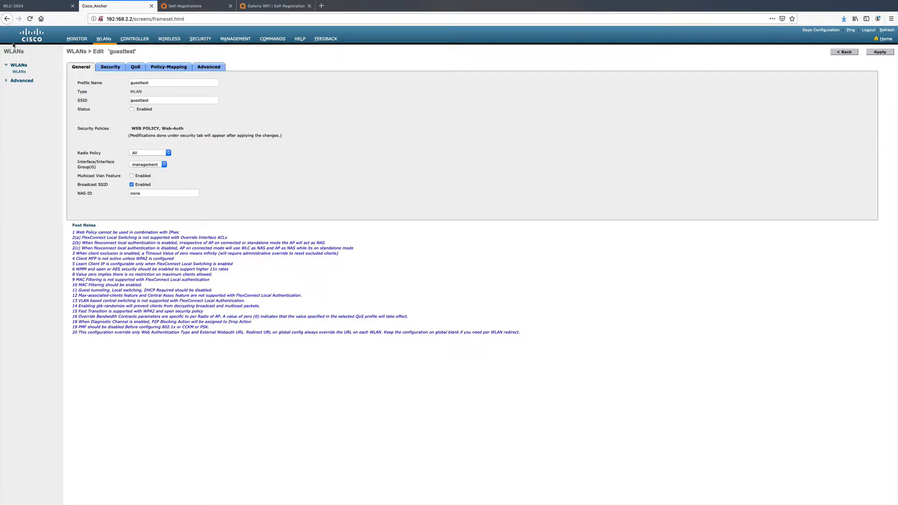
- Compare the guesttest WLAN on the WLC-2504 and anchor controllers and look over the available Wi-Fi networks and the guest registration page
click(29, 6)
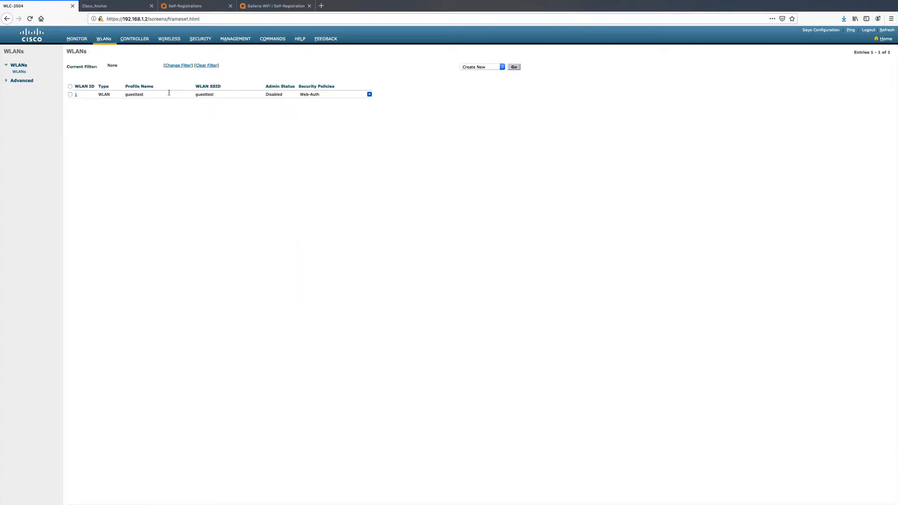
click(113, 6)
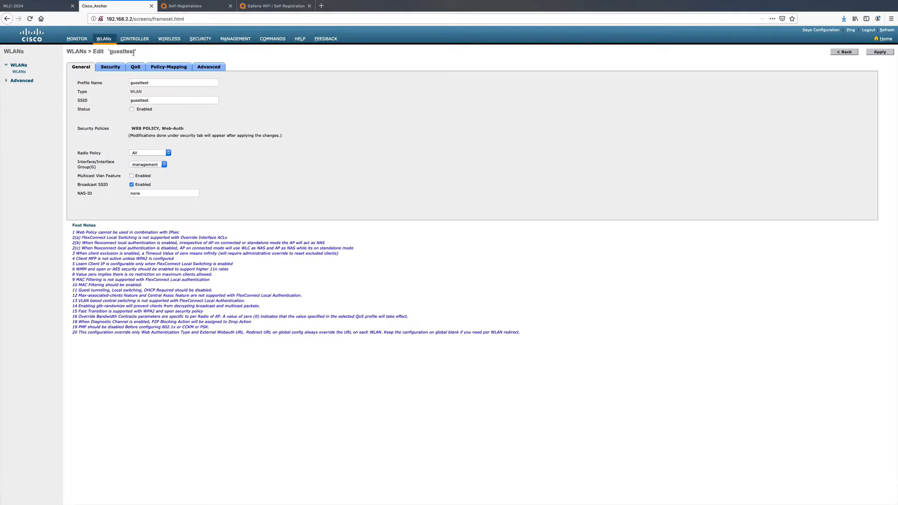
click(29, 6)
click(112, 6)
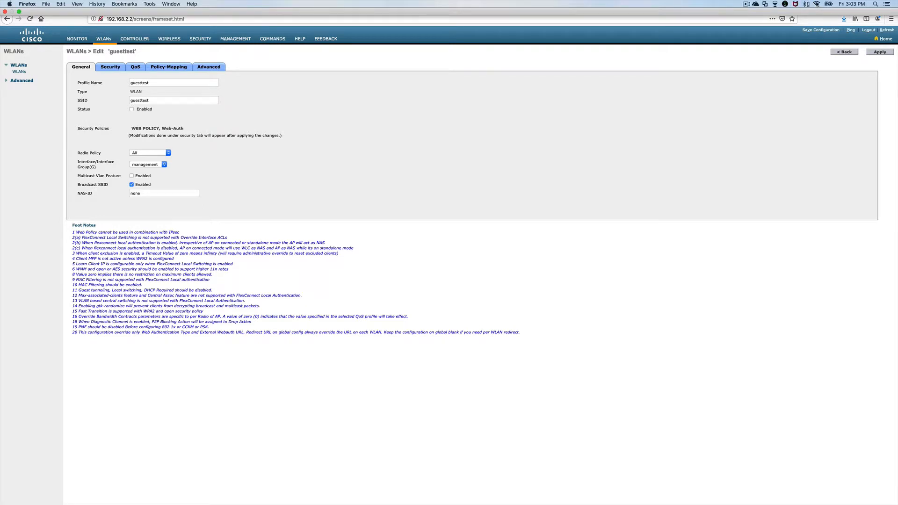
click(816, 4)
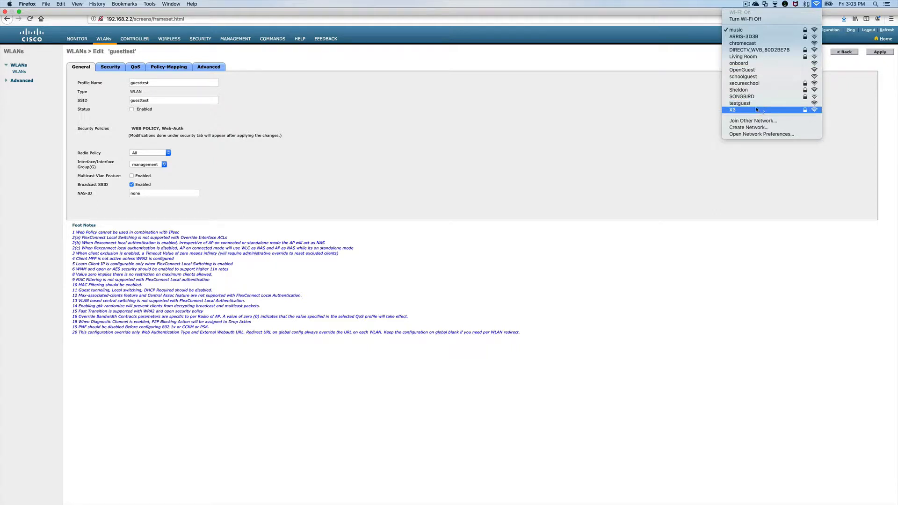
click(426, 143)
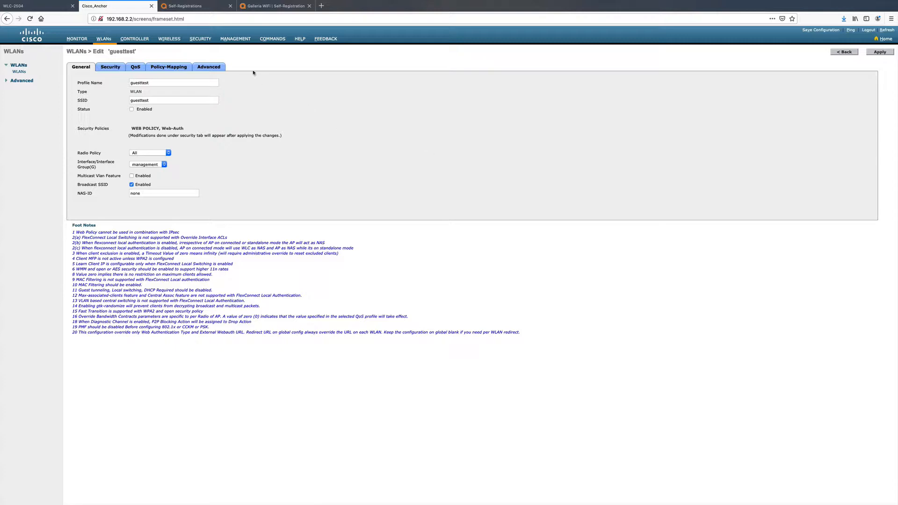
click(264, 6)
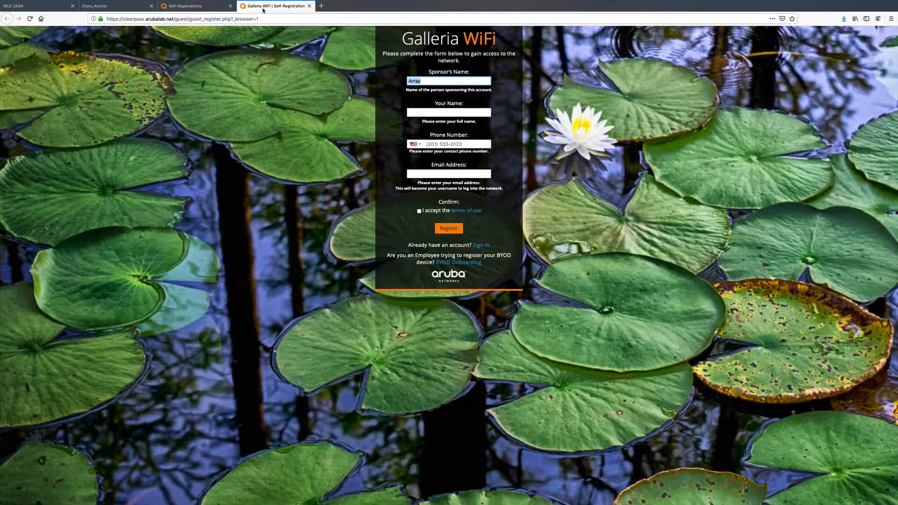
click(35, 6)
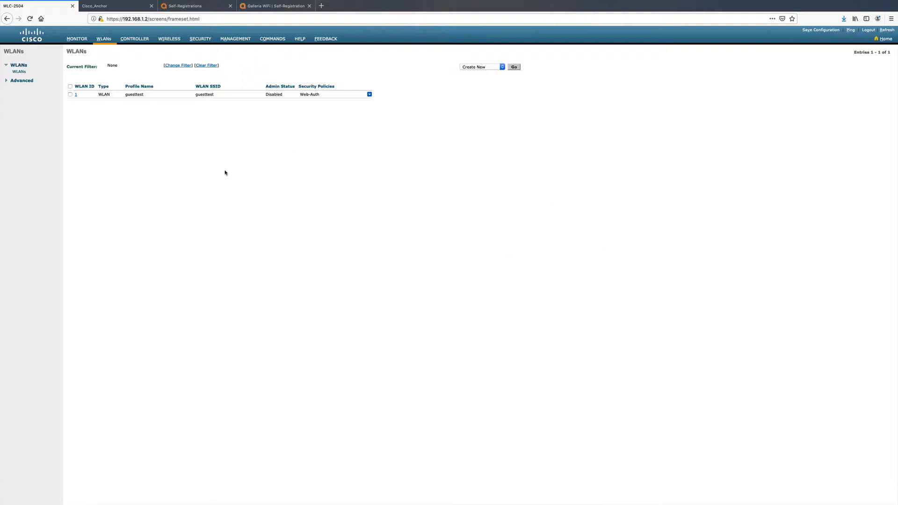
click(95, 7)
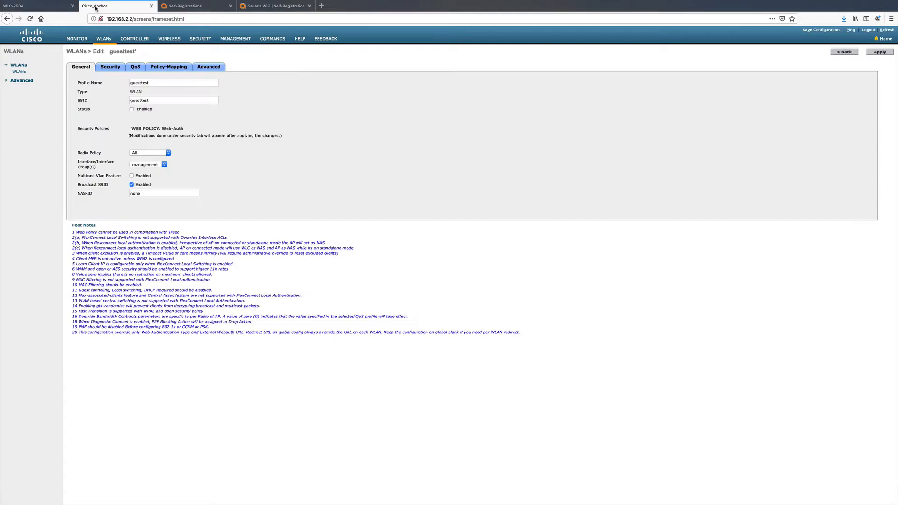
- Check the Enable New Mobility (Converged Access) setting in the WLC-2504 controller's mobility configuration
click(56, 6)
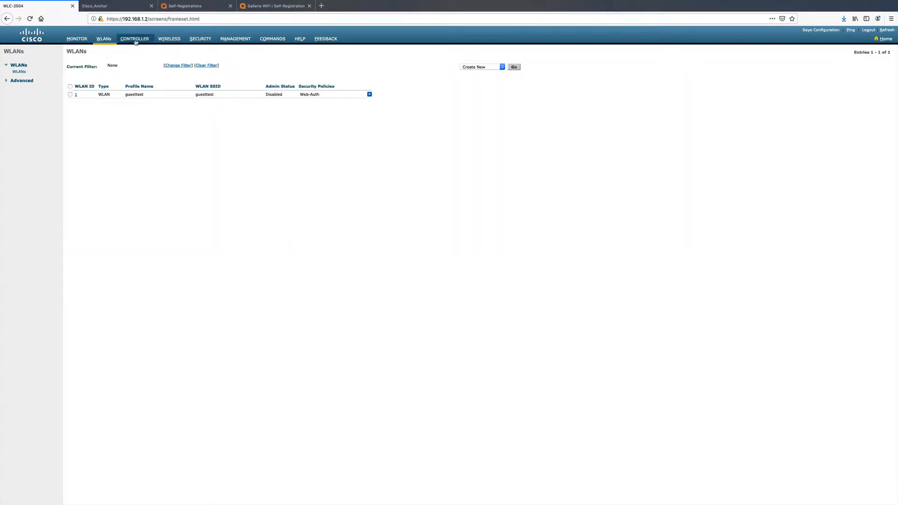
click(137, 41)
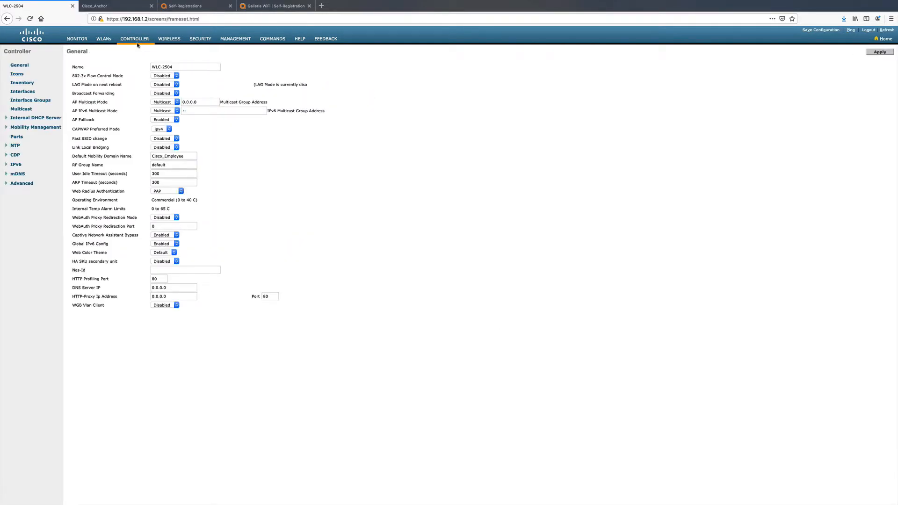
click(29, 127)
click(34, 134)
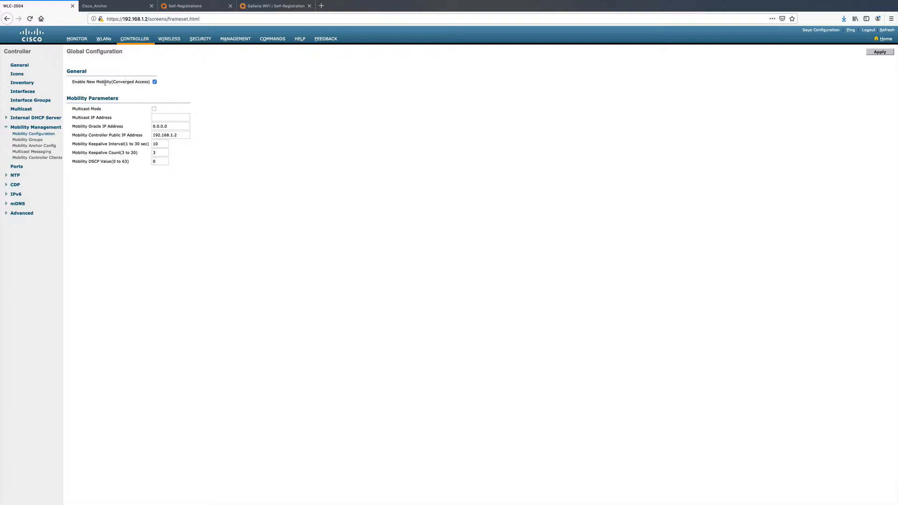
triple_click(142, 81)
- Check the Enable New Mobility (Converged Access) setting in the anchor controller's mobility configuration
click(110, 7)
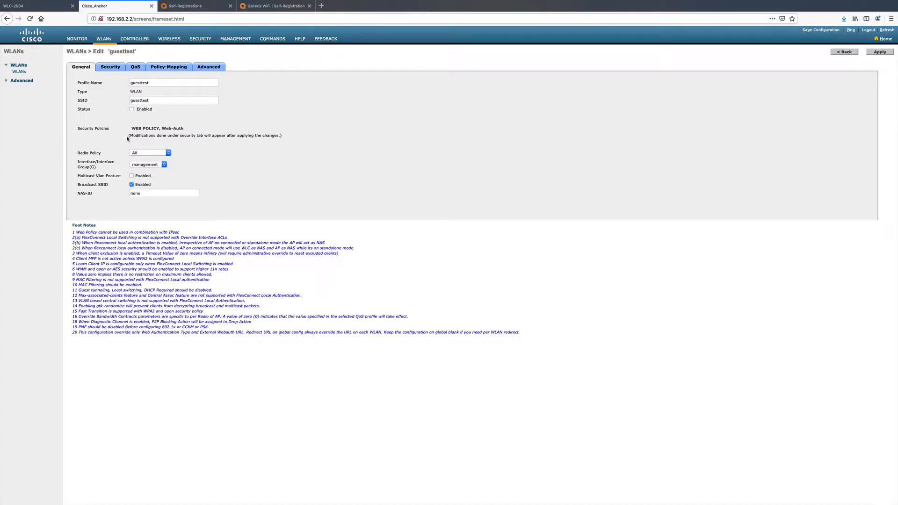
click(40, 7)
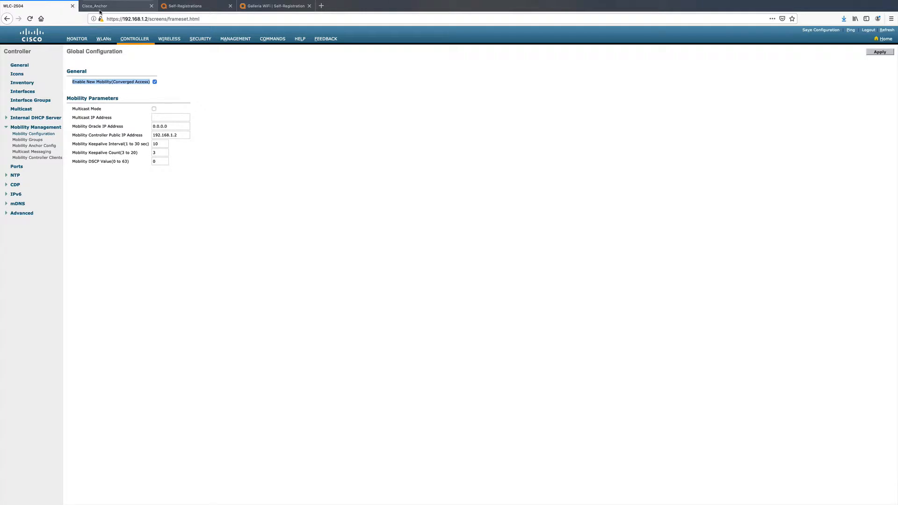
click(102, 9)
click(129, 41)
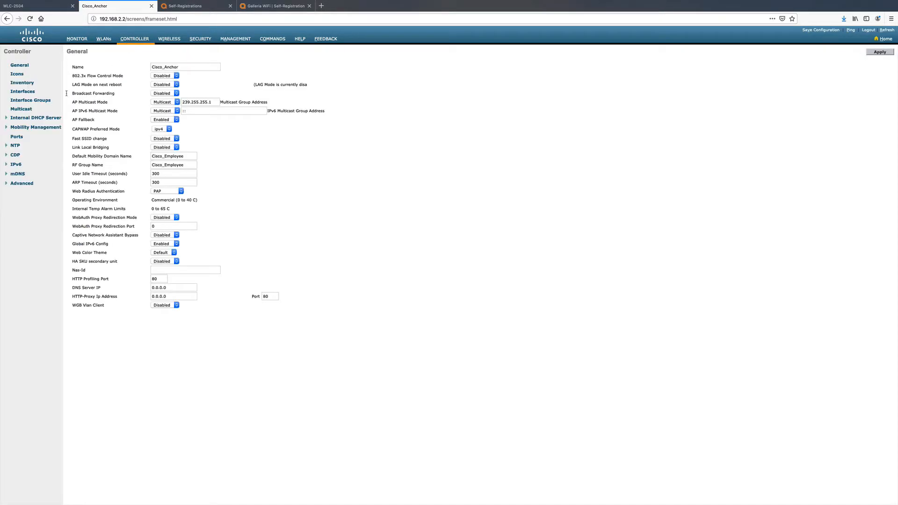
click(59, 128)
click(47, 134)
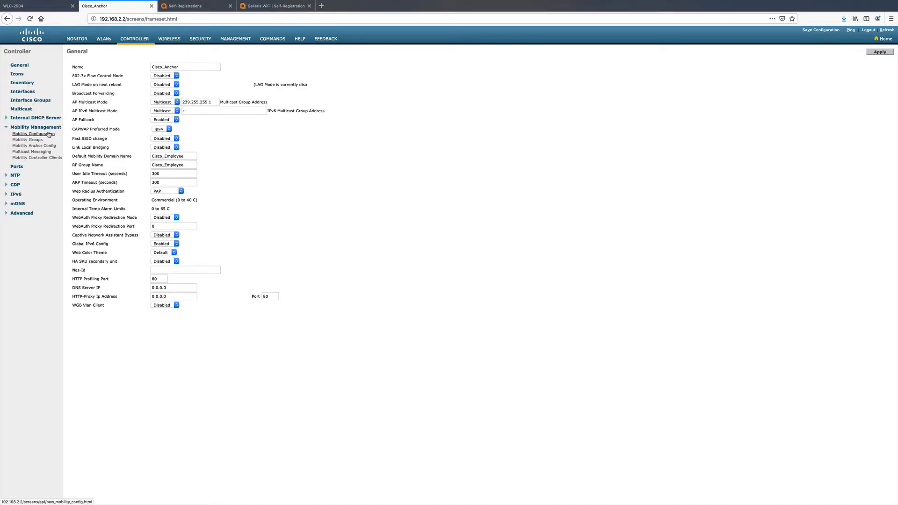
click(155, 82)
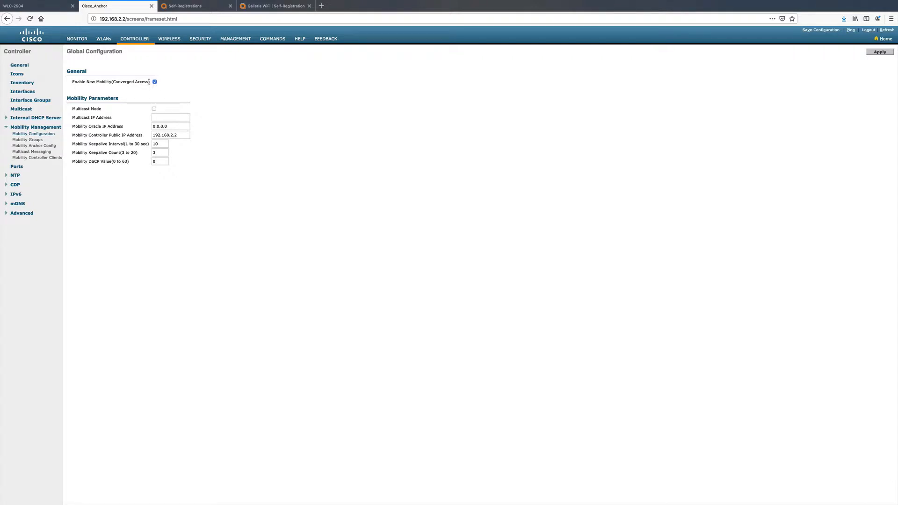
- Copy the WLC-2504 controller's MAC address from its static mobility group member list
click(43, 8)
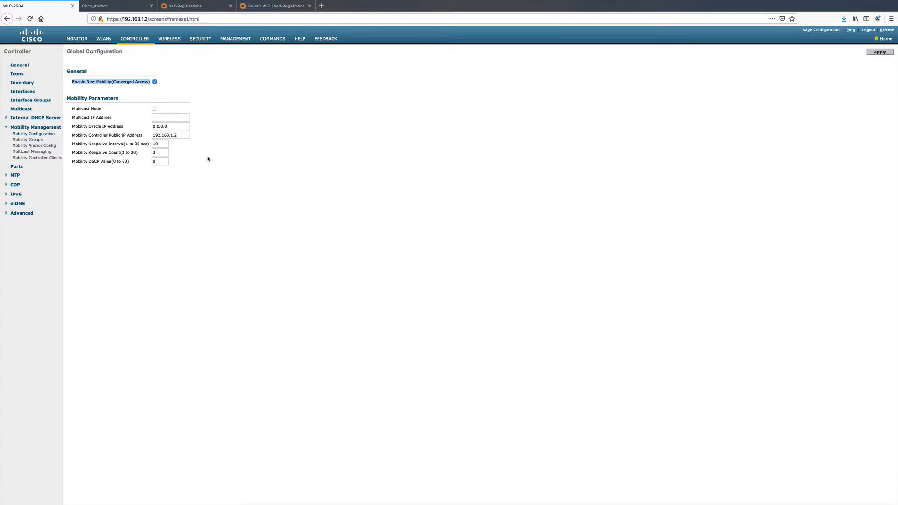
click(35, 140)
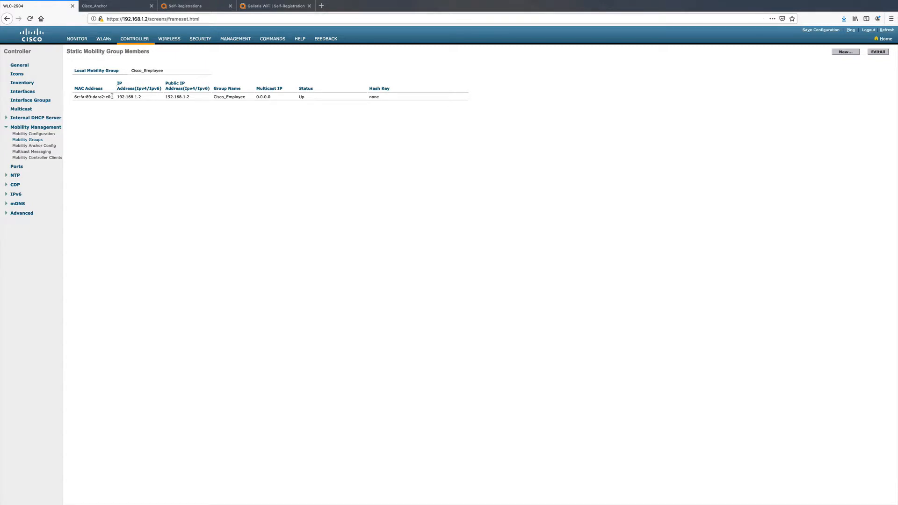
drag(111, 96, 69, 92)
right_click(101, 96)
click(122, 115)
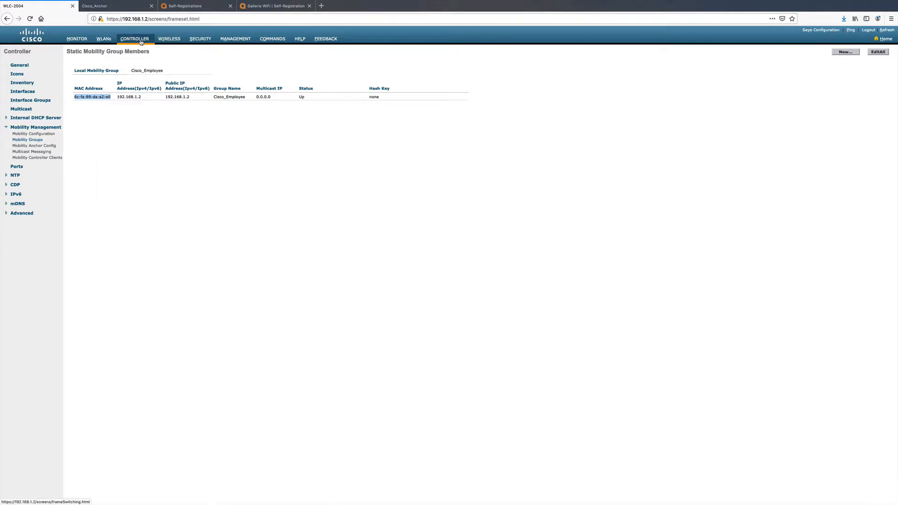
- Copy the MAC address from the WLC-2504 controller's management interface details
click(24, 91)
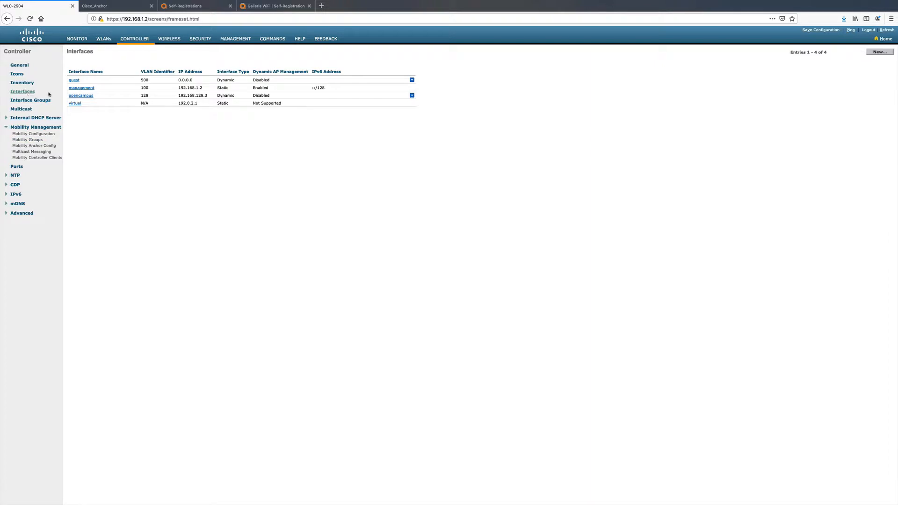
click(82, 88)
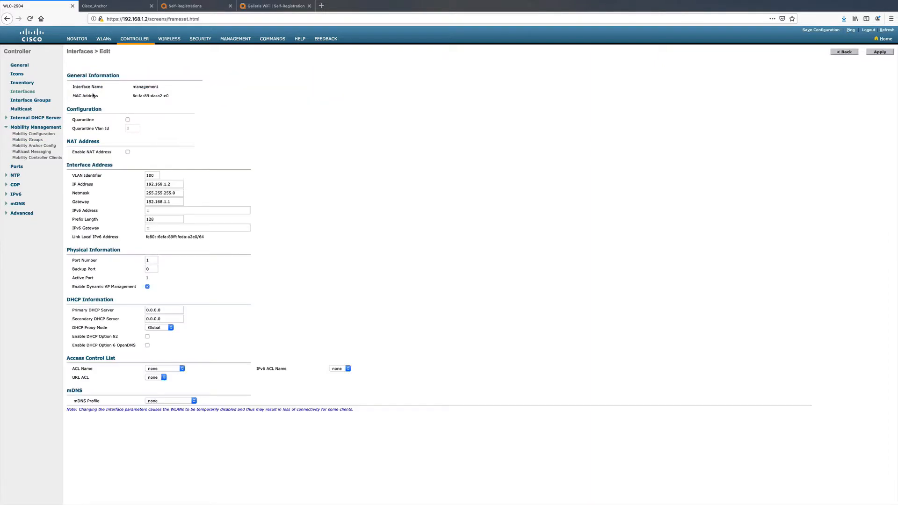
drag(170, 96, 133, 96)
right_click(140, 95)
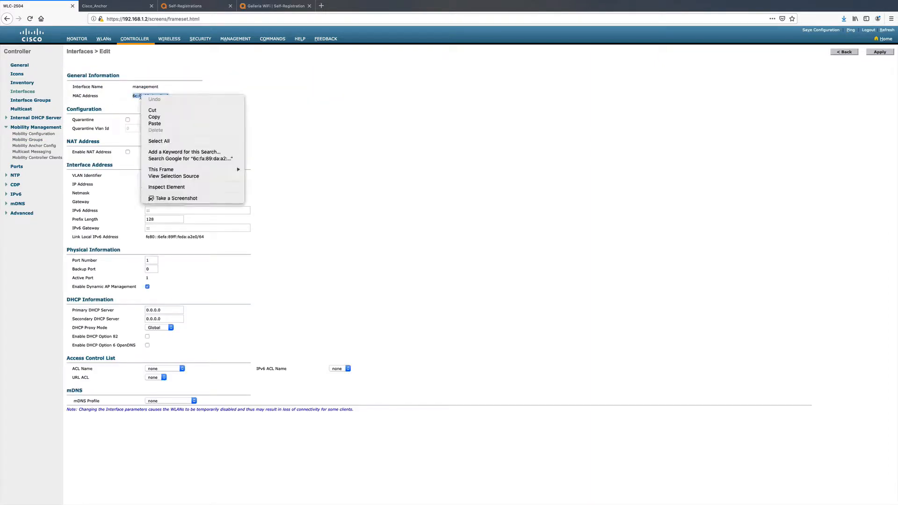
click(154, 117)
- On the anchor controller, add a mobility group member with member and public IP 192.168.1.2, the copied MAC address and group name Cisco_Employee
click(107, 6)
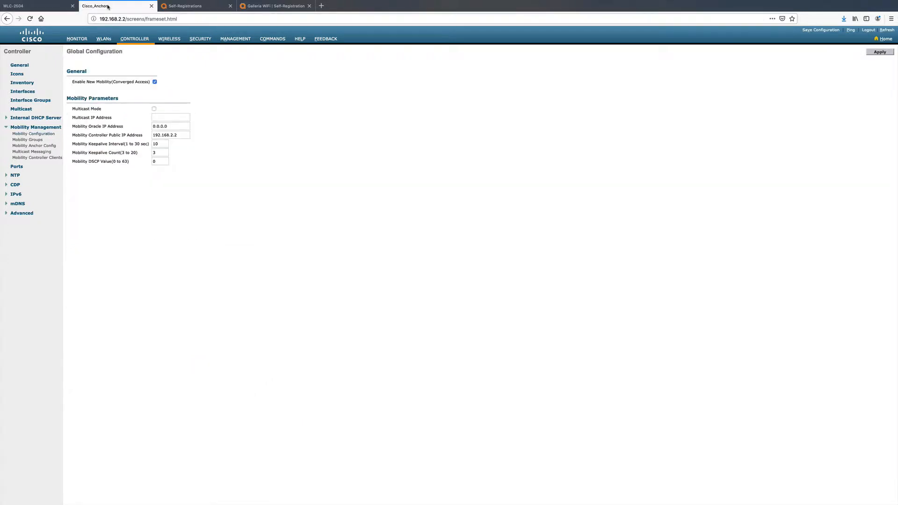
click(27, 139)
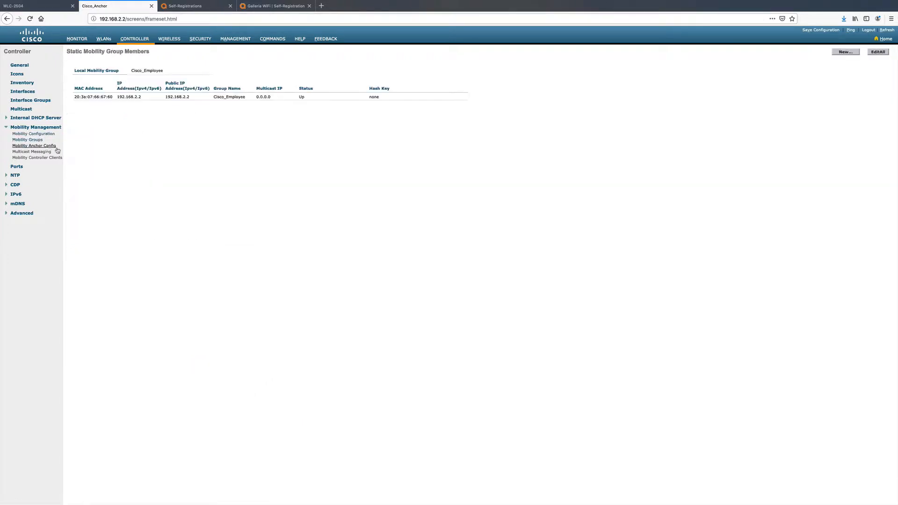
click(846, 52)
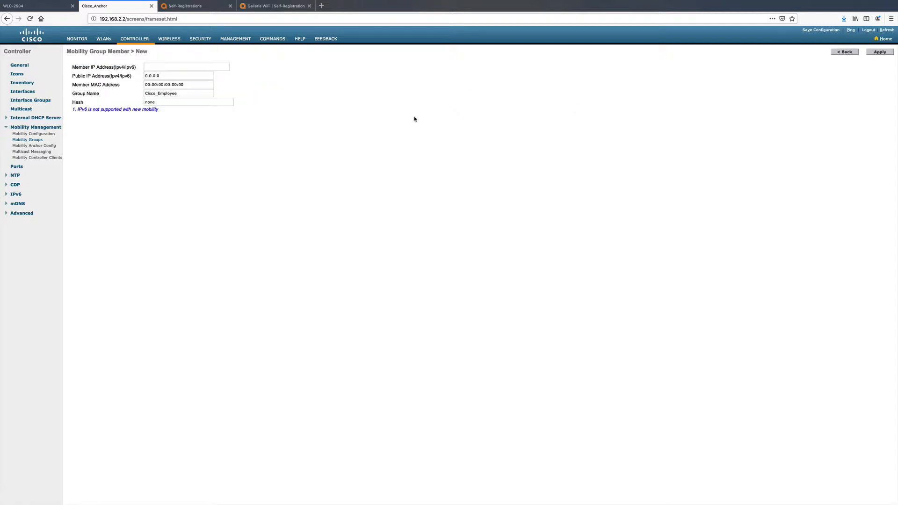
click(149, 68)
text(192.168.1.2)
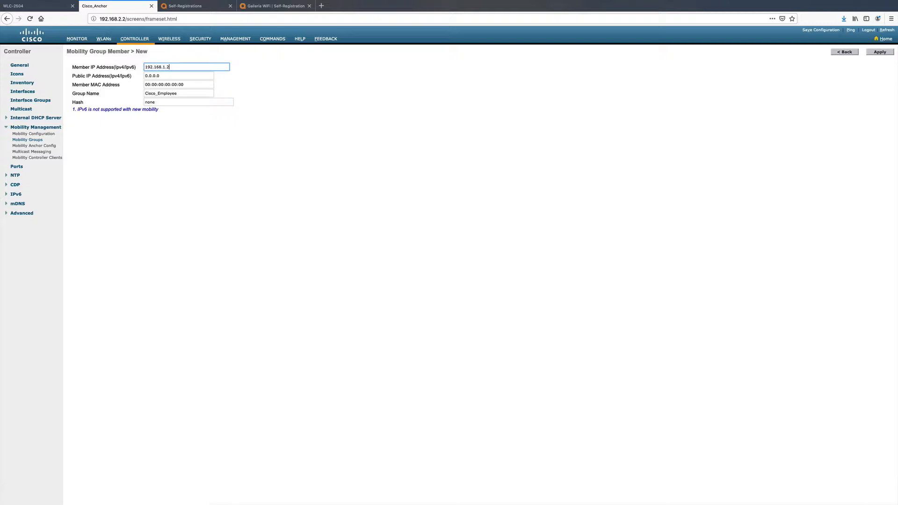
key(Tab)
text(19)
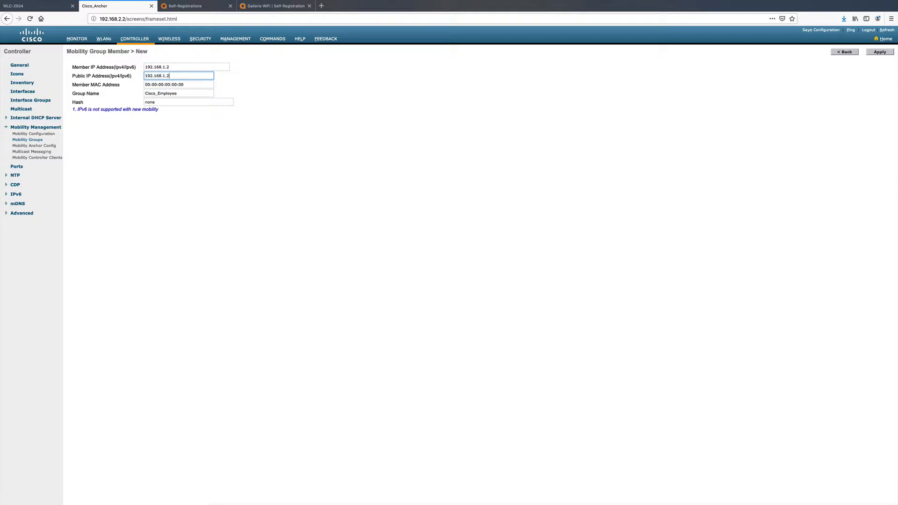
key(Tab)
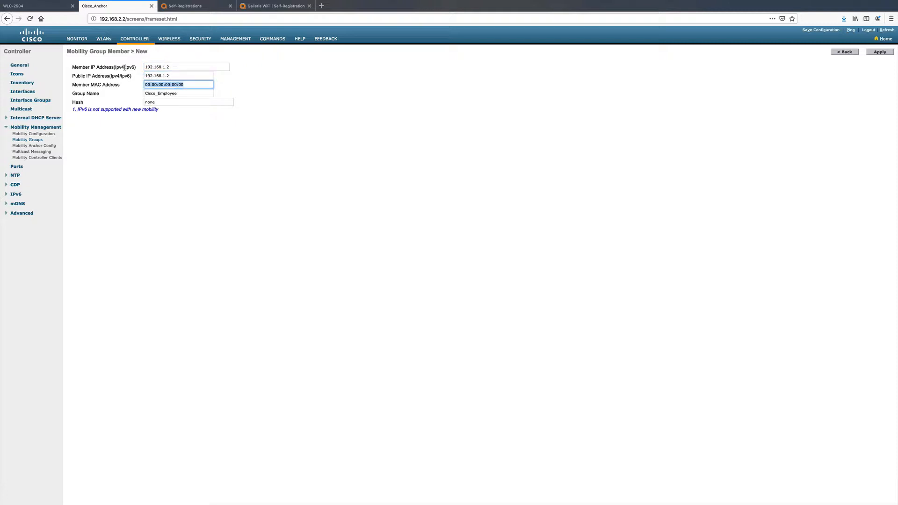
key(ctrl+v)
click(183, 94)
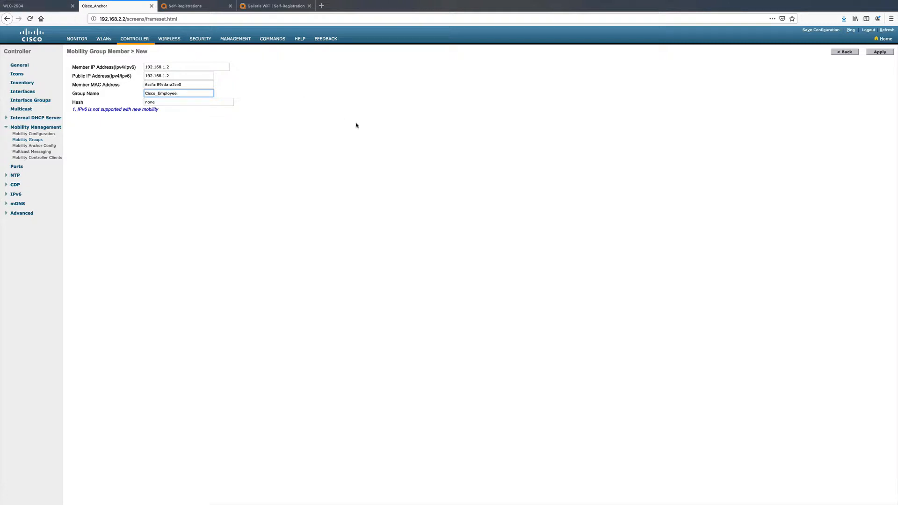
click(875, 52)
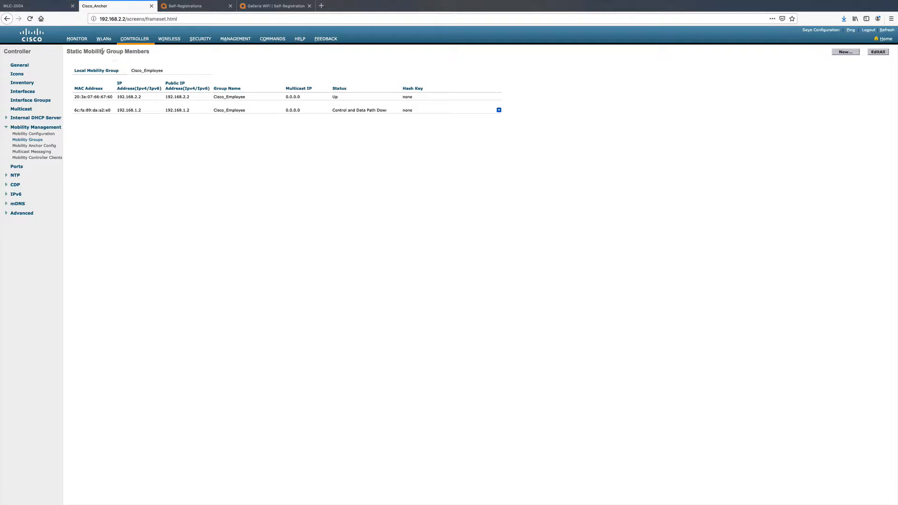
- Copy the MAC address from the anchor controller's management interface details
click(23, 91)
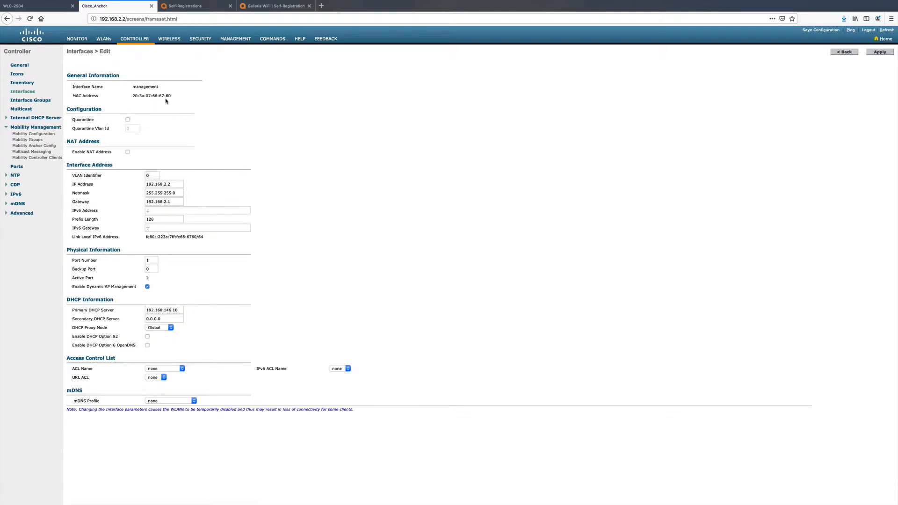
drag(171, 96, 136, 91)
right_click(138, 94)
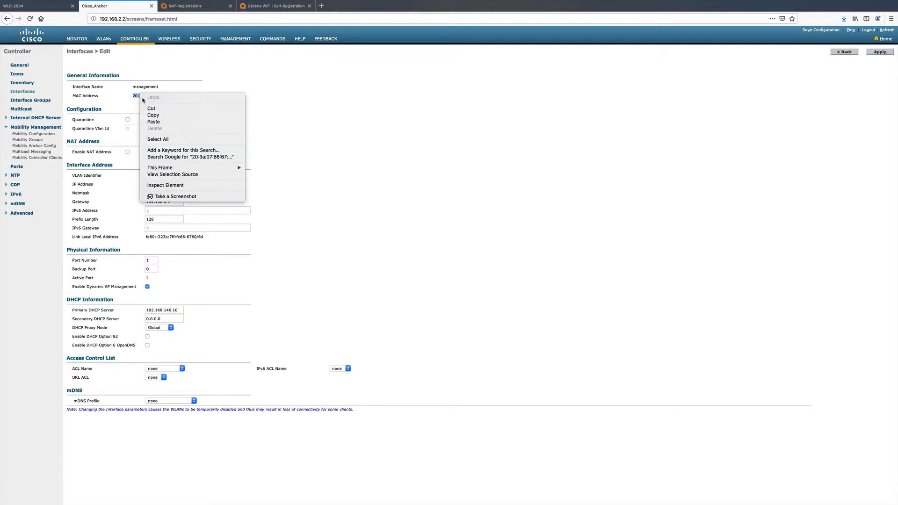
click(154, 116)
- On the WLC-2504 controller, add a mobility group member with member and public IP 192.168.2.2 and the copied anchor MAC address
click(27, 7)
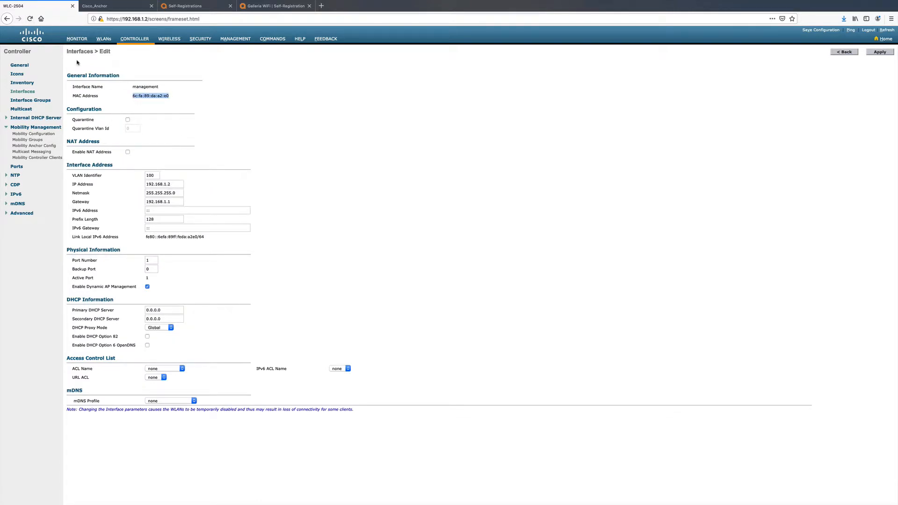
click(35, 141)
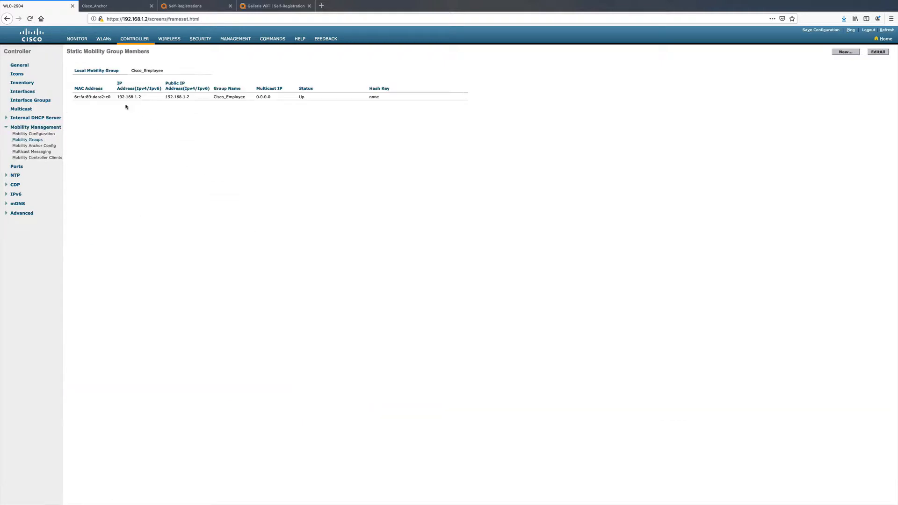
click(844, 52)
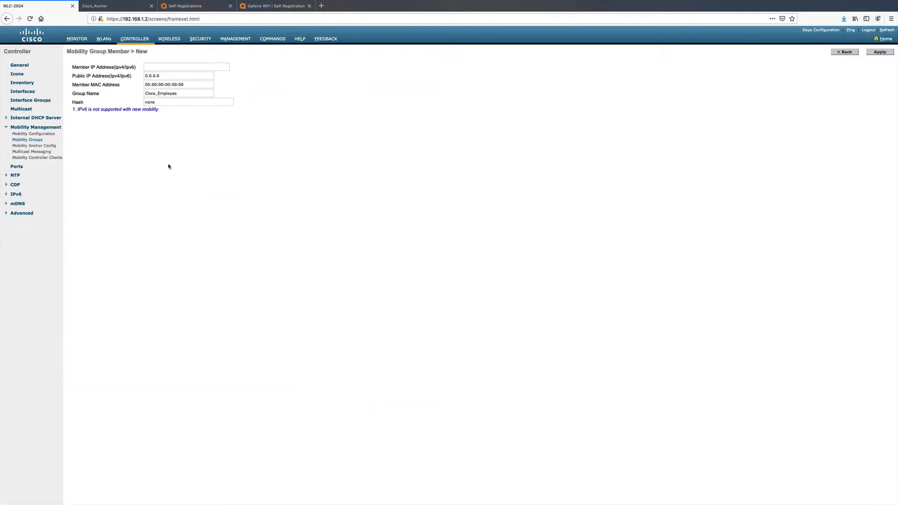
click(151, 68)
text(192.168.)
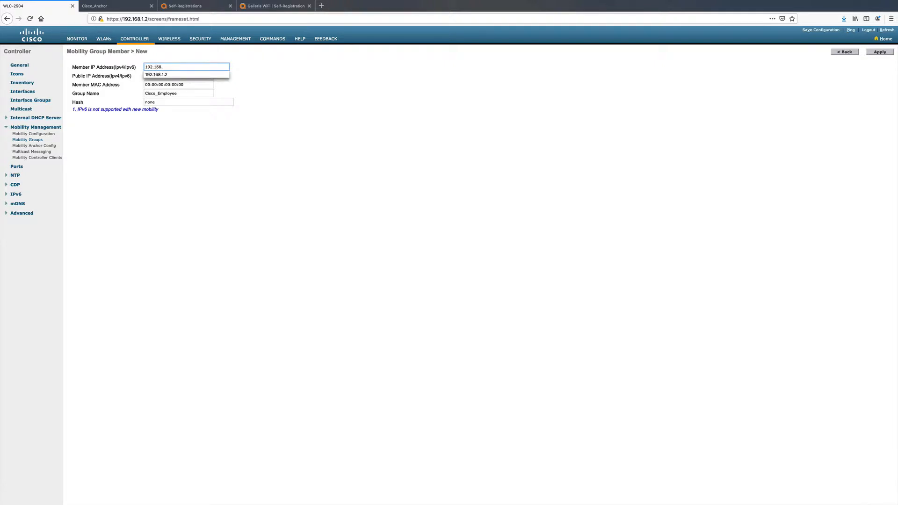
text(2.2)
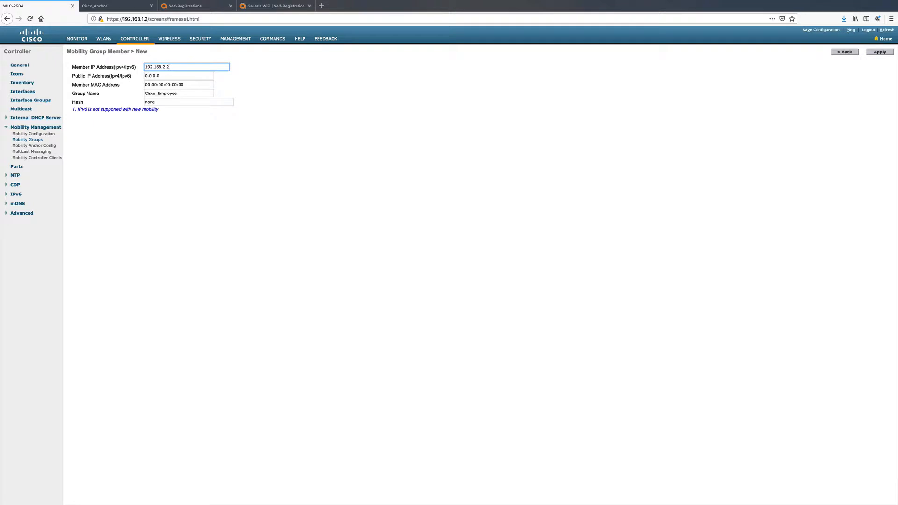
key(Tab)
text(19)
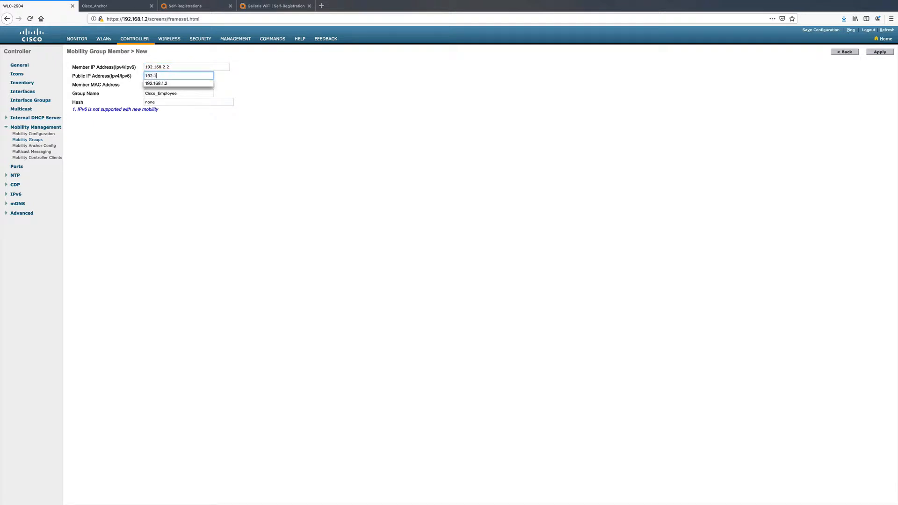
text(2.168.2.)
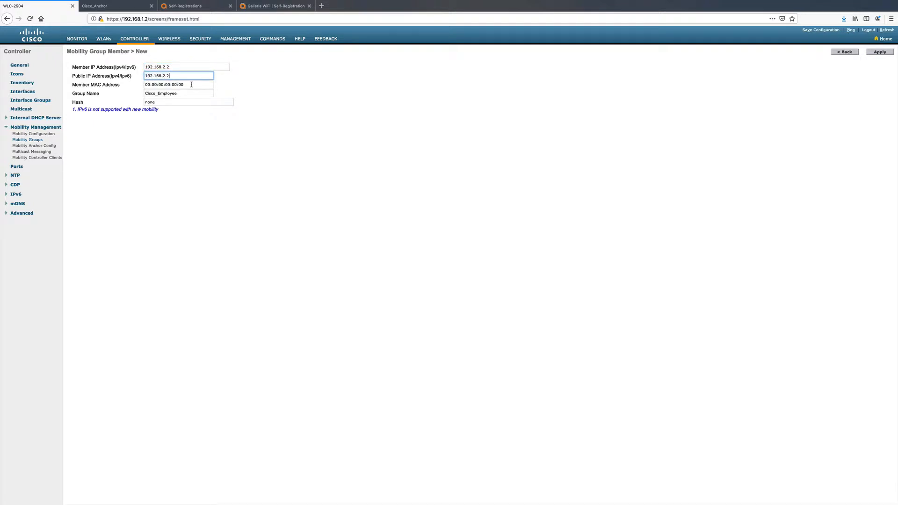
text(2)
key(Tab)
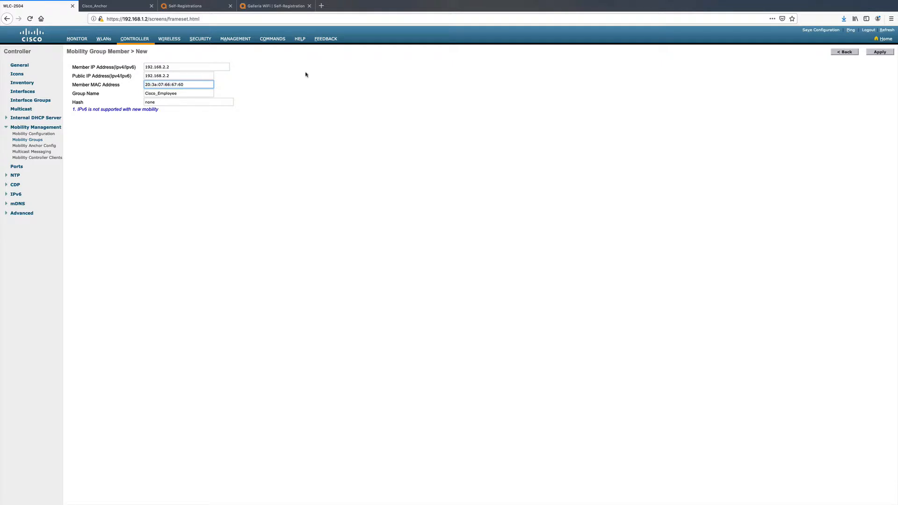
click(879, 51)
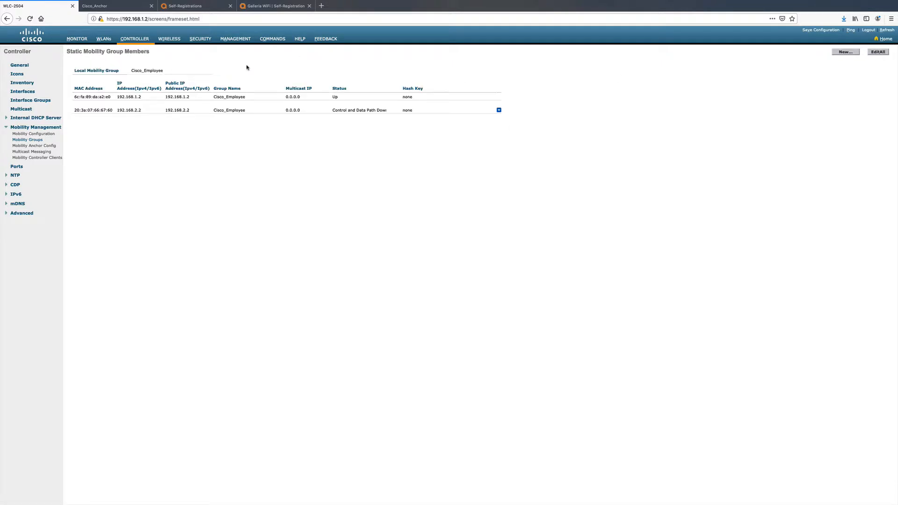
- Check the member status in the static mobility group lists of the anchor and WLC-2504 controllers
click(119, 8)
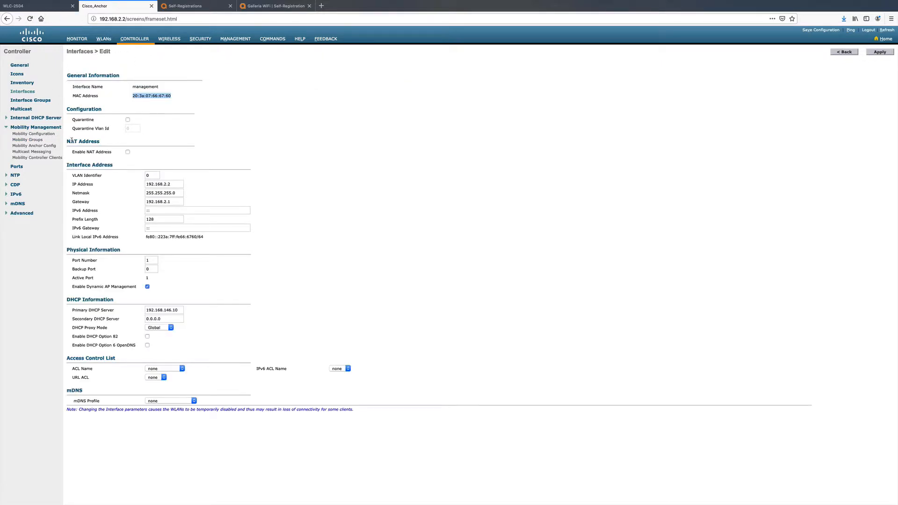
click(37, 140)
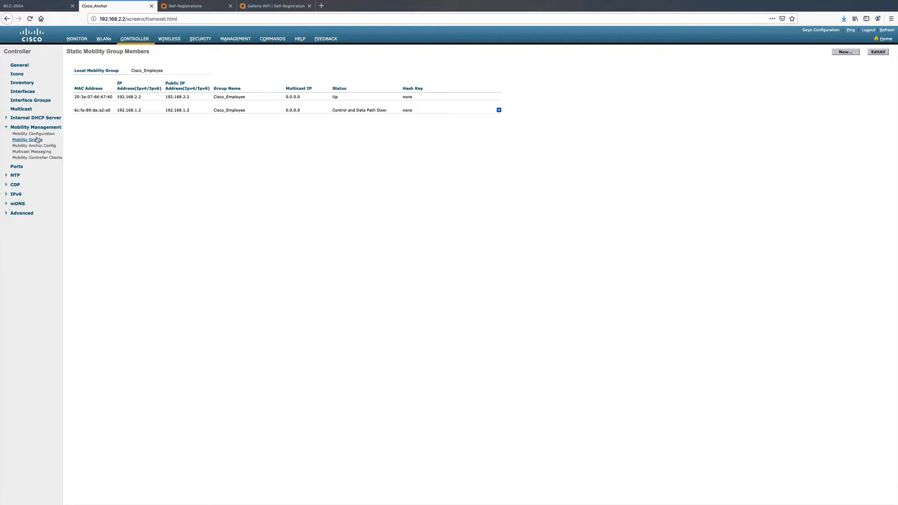
click(29, 8)
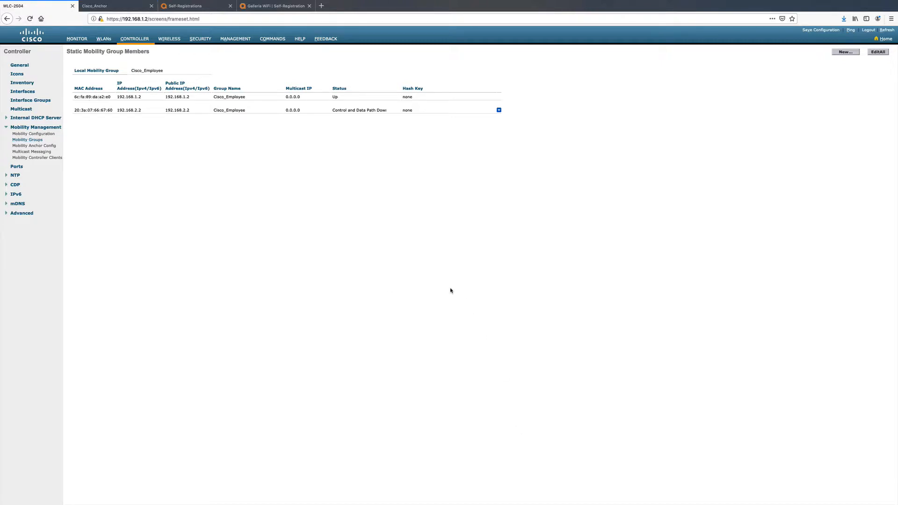
- Create a mobility anchor to 192.168.2.2 with priority 3 for the guesttest WLAN on the WLC-2504 controller and accept the confirmation
click(103, 39)
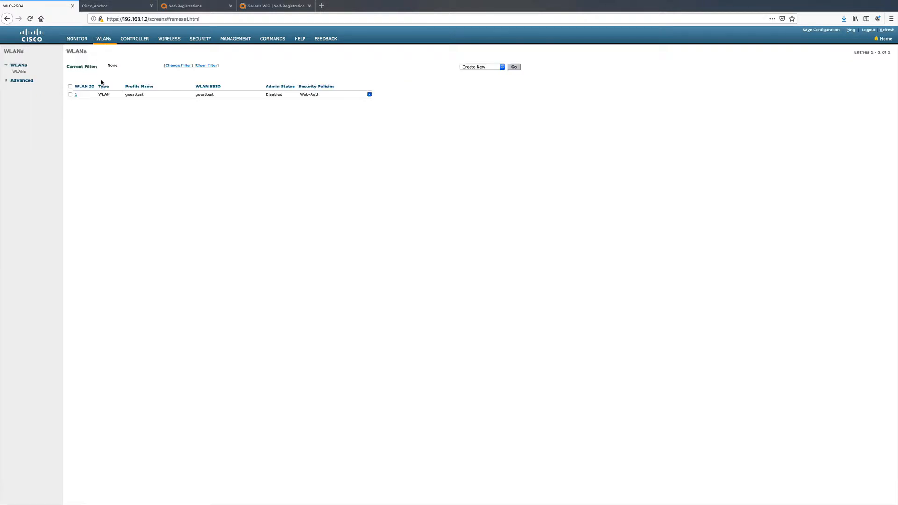
mouse_move(370, 96)
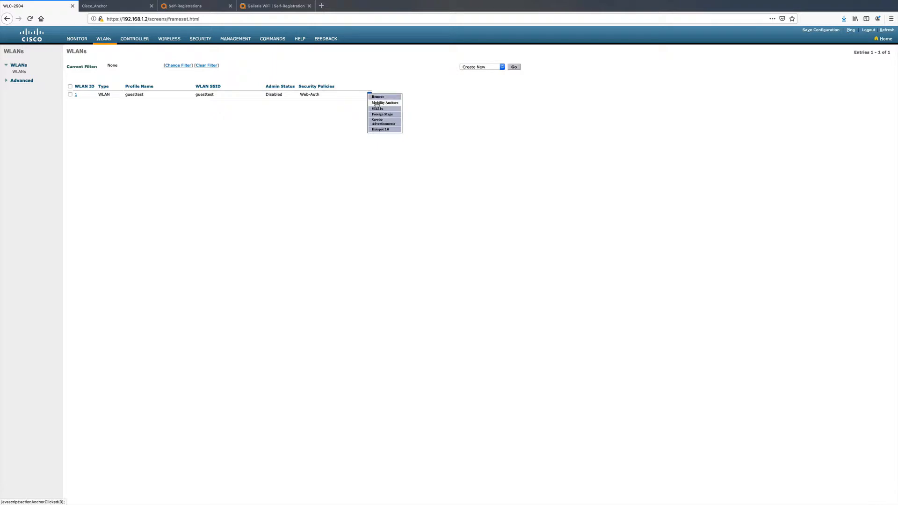
click(377, 103)
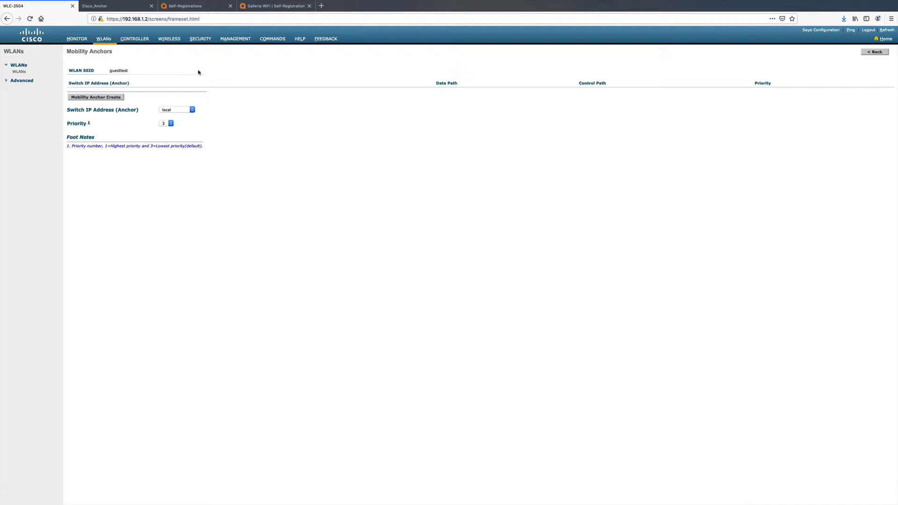
click(192, 110)
click(192, 110)
click(193, 110)
click(182, 116)
click(107, 6)
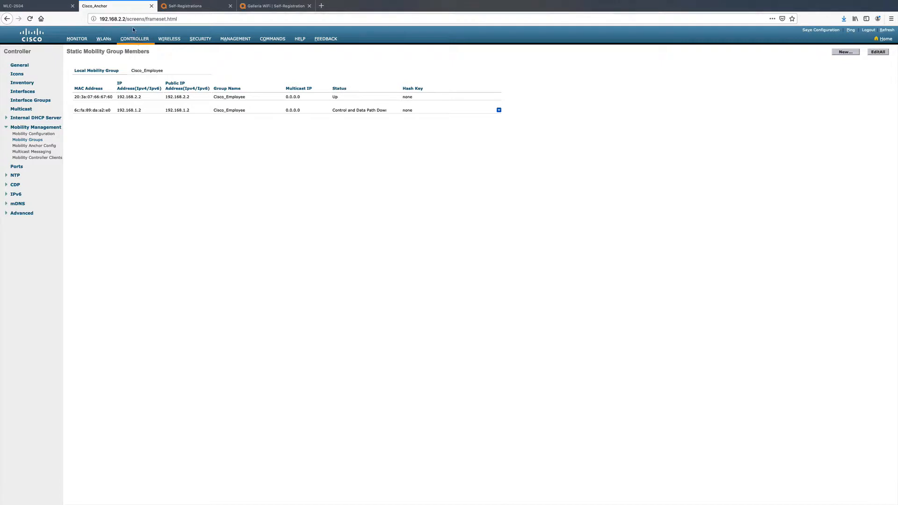
click(47, 8)
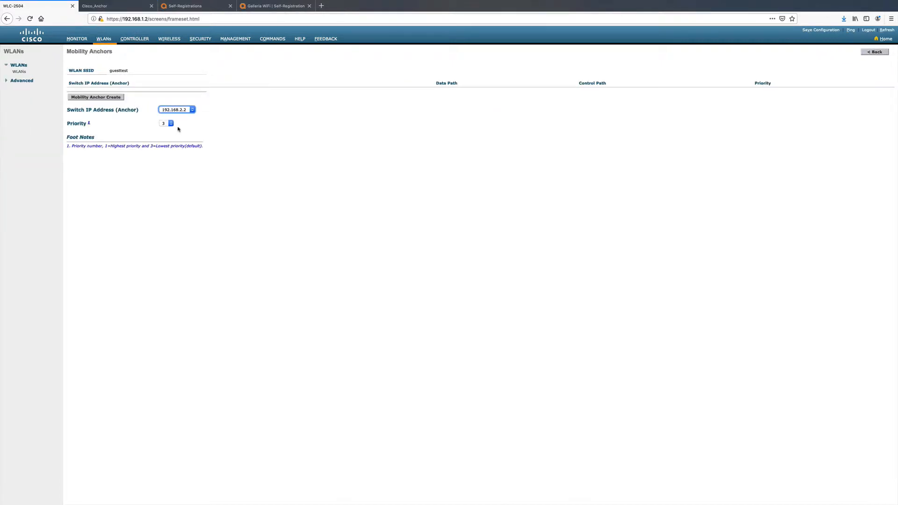
click(109, 98)
click(611, 210)
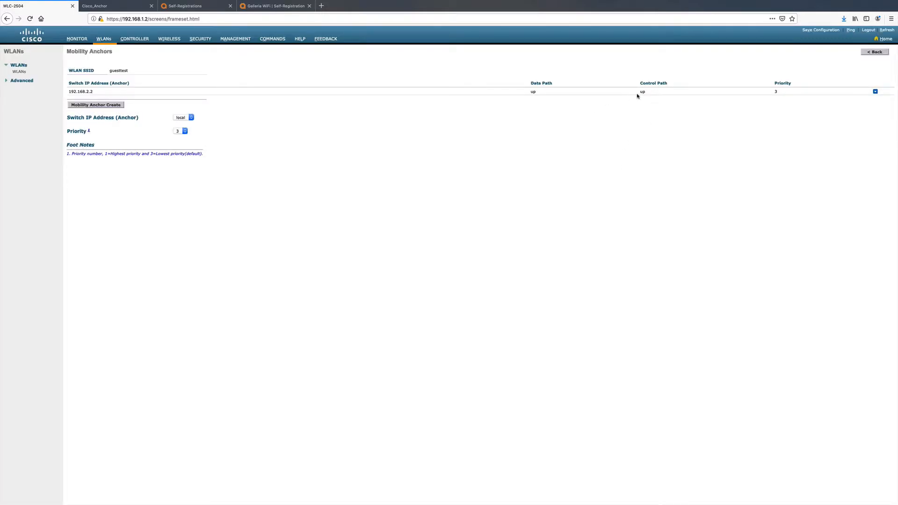
- Create a local mobility anchor for the guesttest WLAN on the anchor controller and accept the confirmation
click(117, 7)
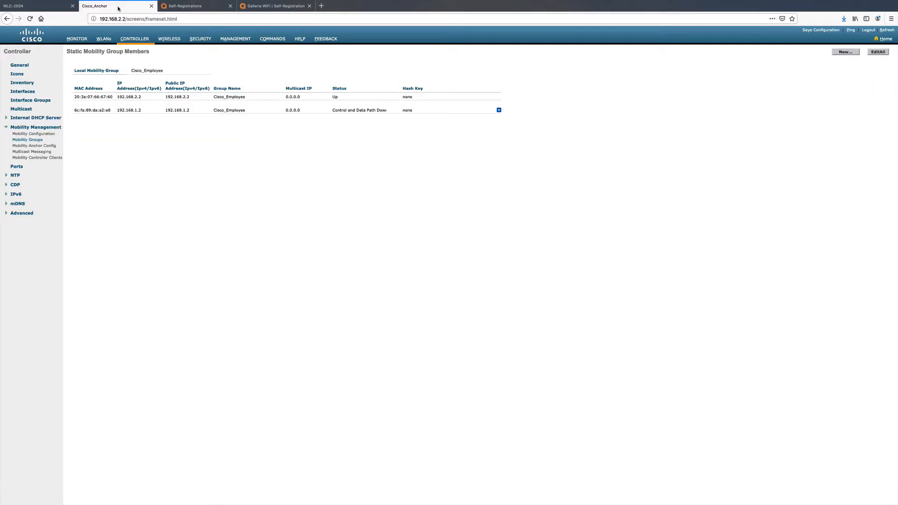
click(104, 38)
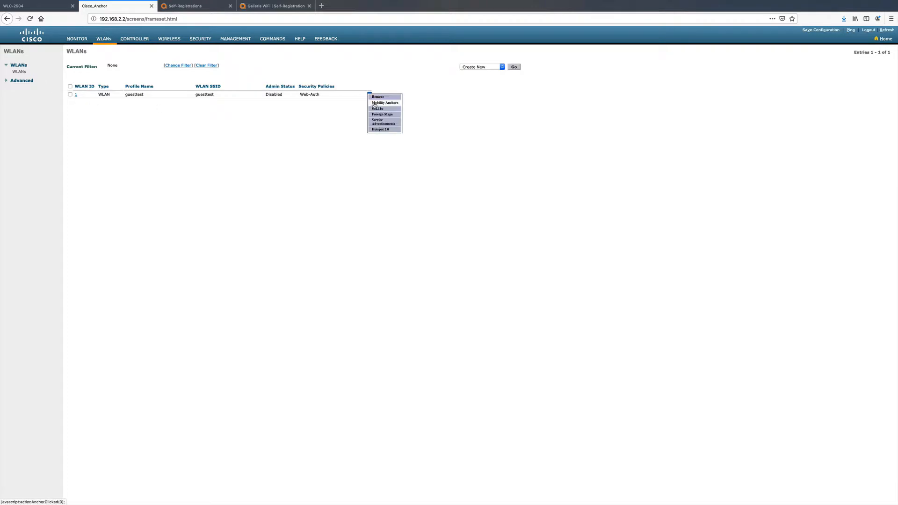
click(375, 102)
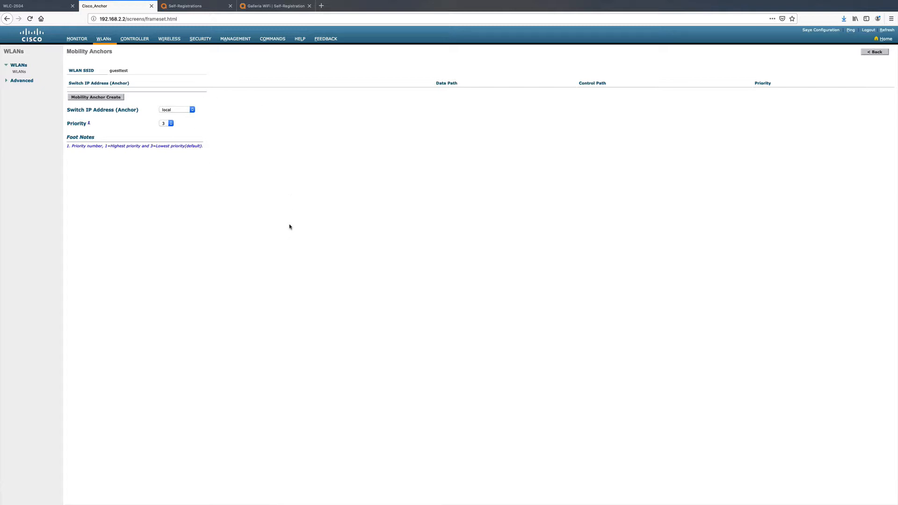
click(112, 98)
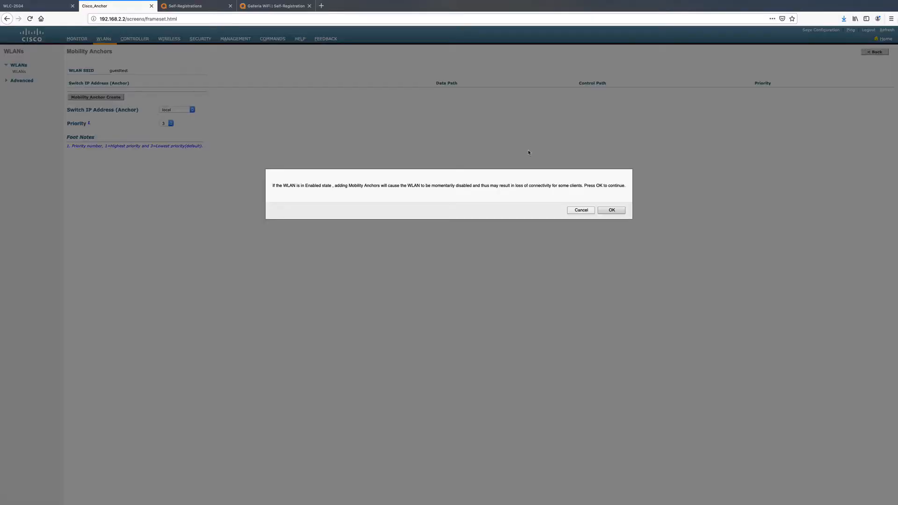
click(610, 210)
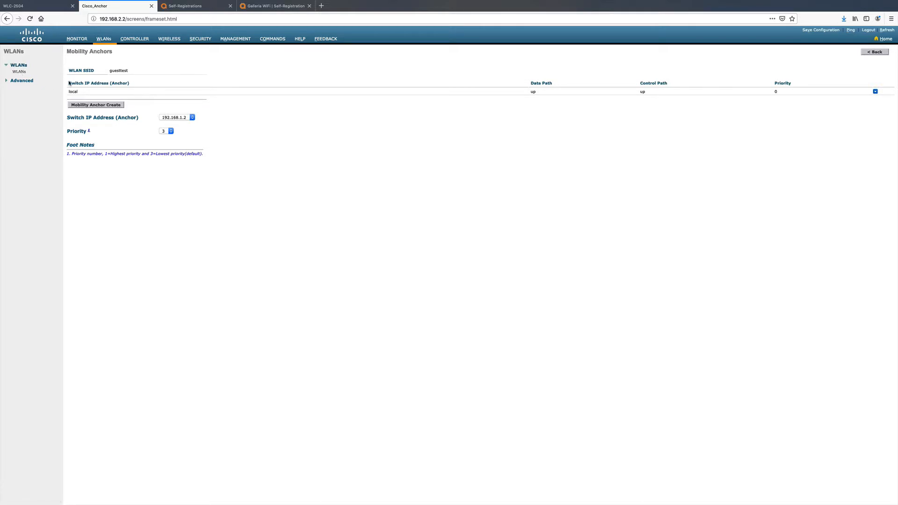
- Return to the anchor controller's WLAN list and check which Wi-Fi networks the computer can see
click(19, 72)
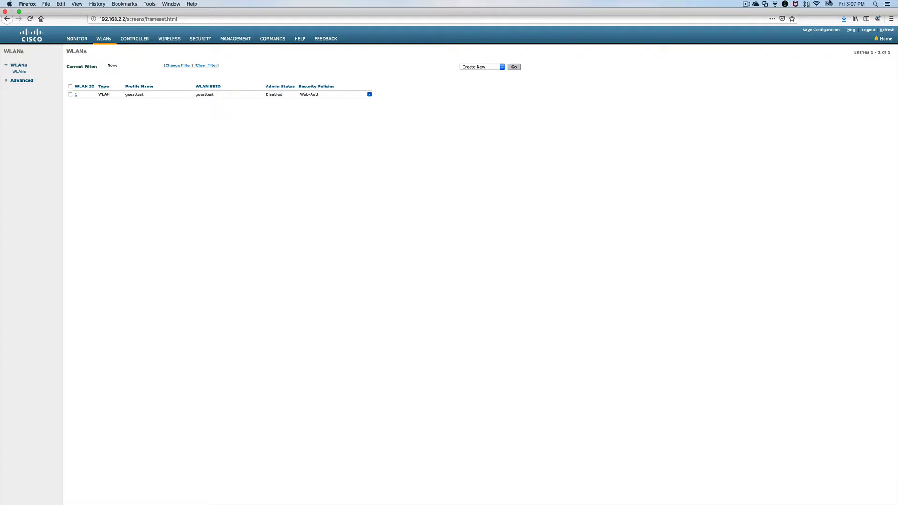
click(816, 3)
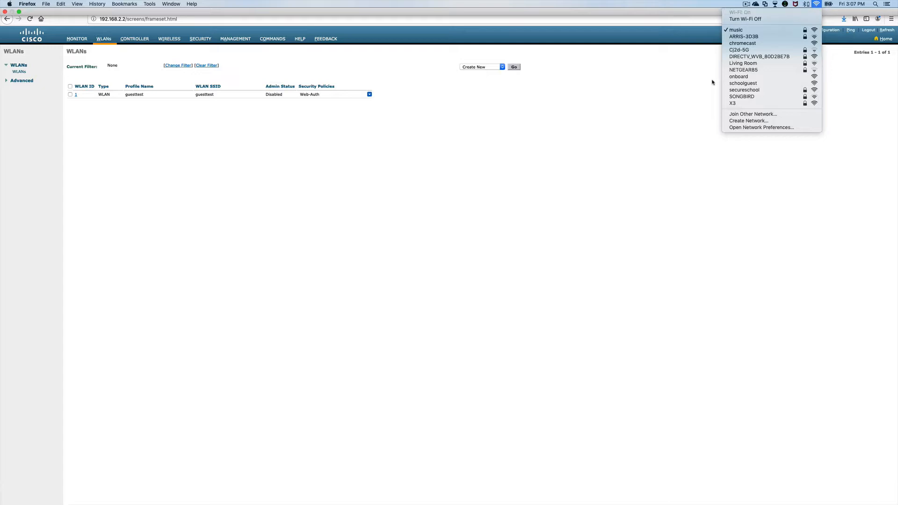
- Check the computer's list of visible Wi-Fi networks while the guesttest WLAN is disabled
click(712, 82)
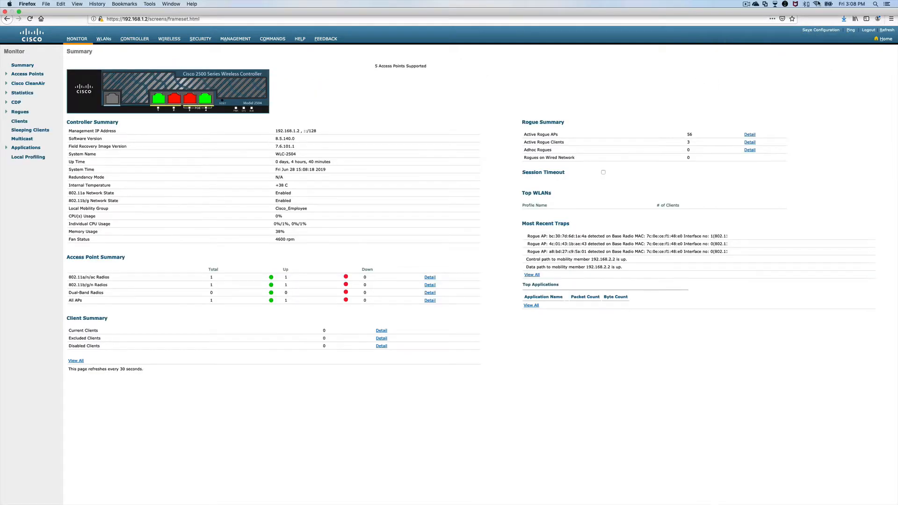
click(816, 4)
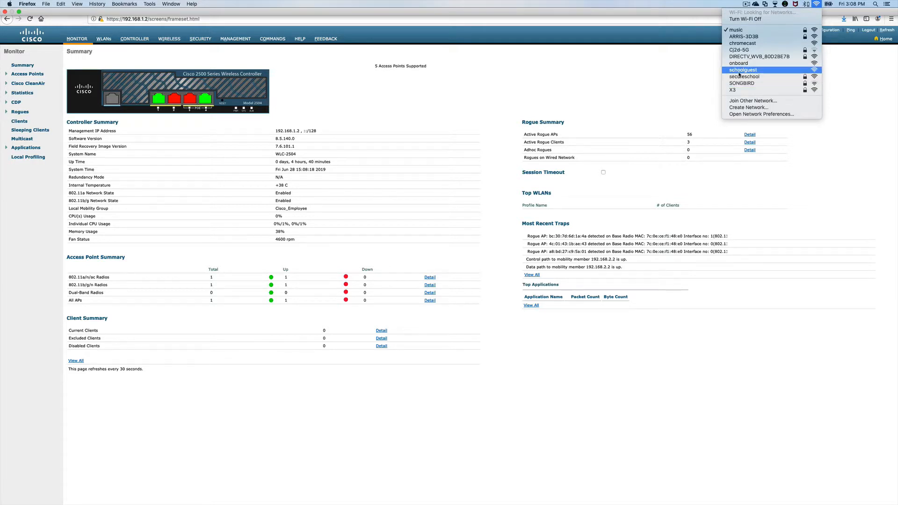
click(471, 78)
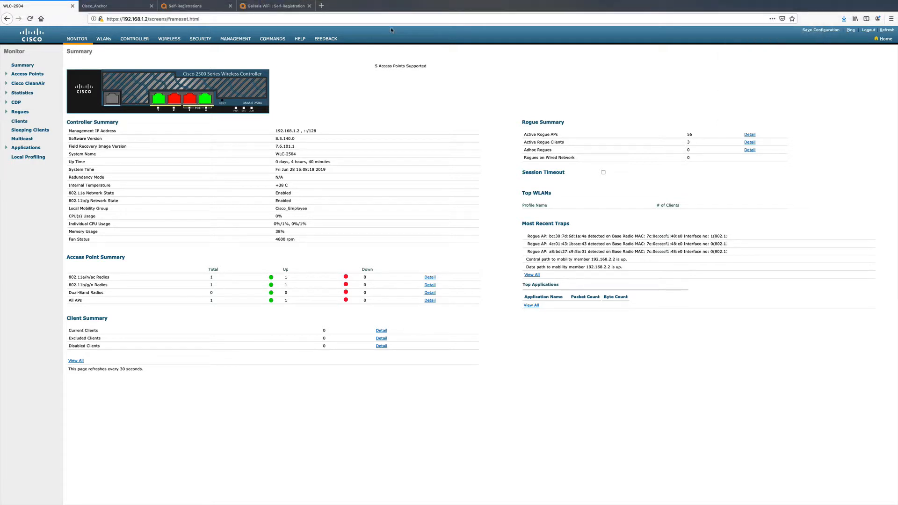
- Enable the guesttest WLAN on the WLC-2504 controller and apply the change
click(103, 39)
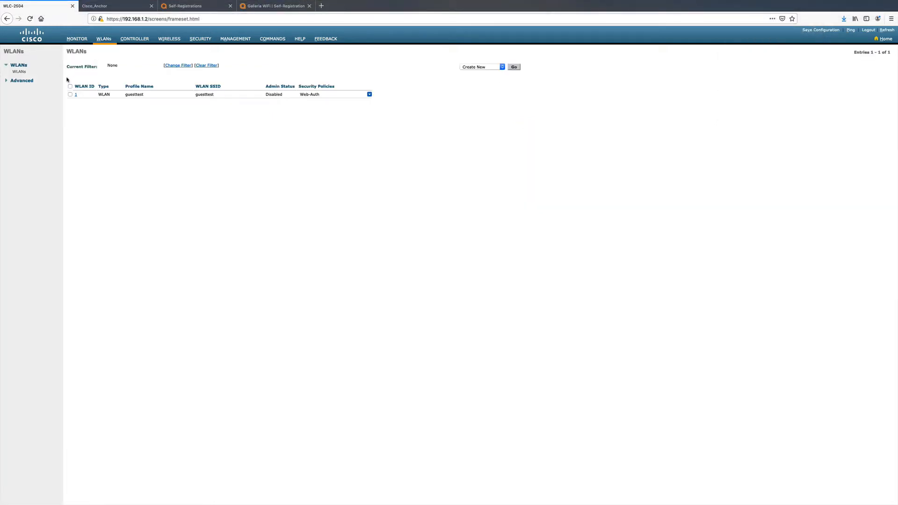
click(76, 95)
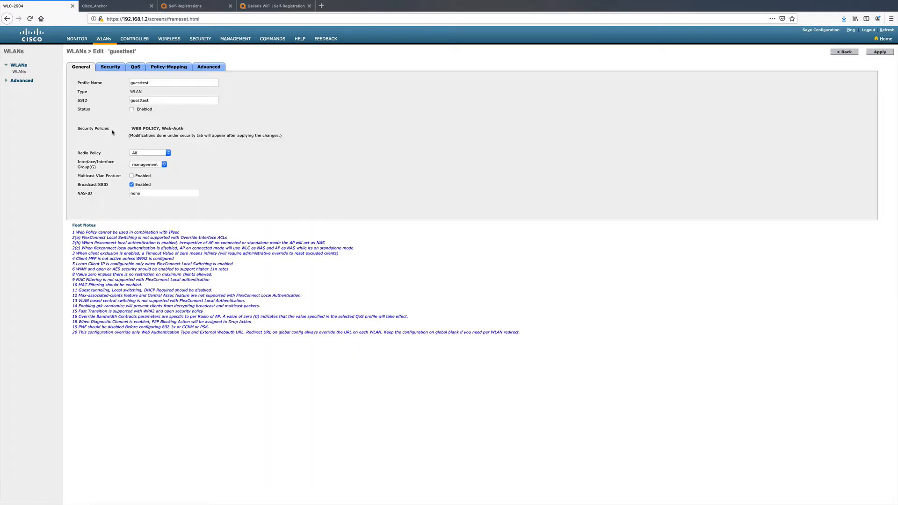
click(131, 109)
click(886, 54)
- Enable the guesttest WLAN on the Cisco_Anchor controller and apply the change
click(111, 7)
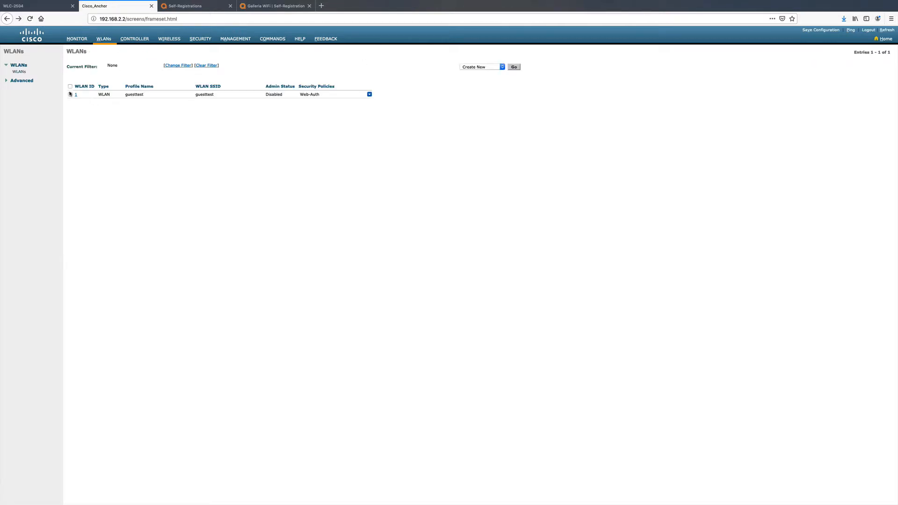
click(76, 94)
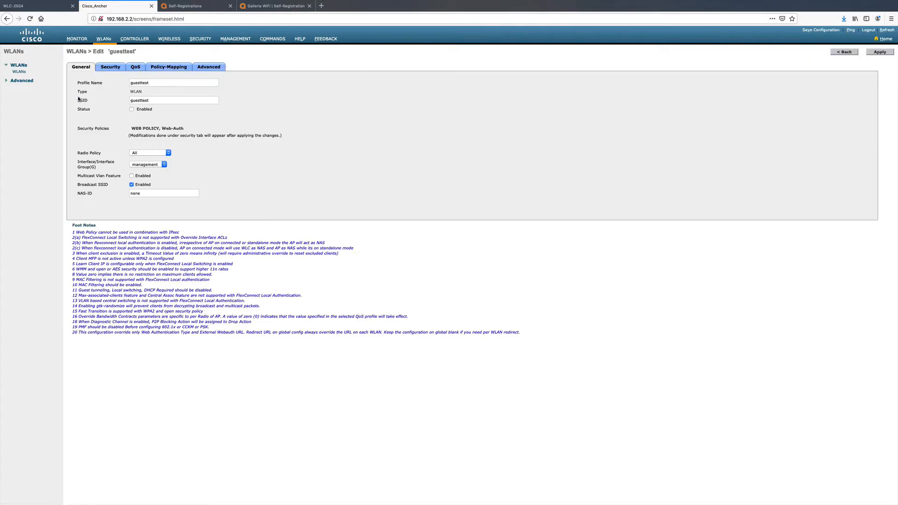
click(131, 109)
click(887, 52)
- Join the computer to the guesttest Wi-Fi network and check the detailed connection information, including its IP address
mouse_move(856, 3)
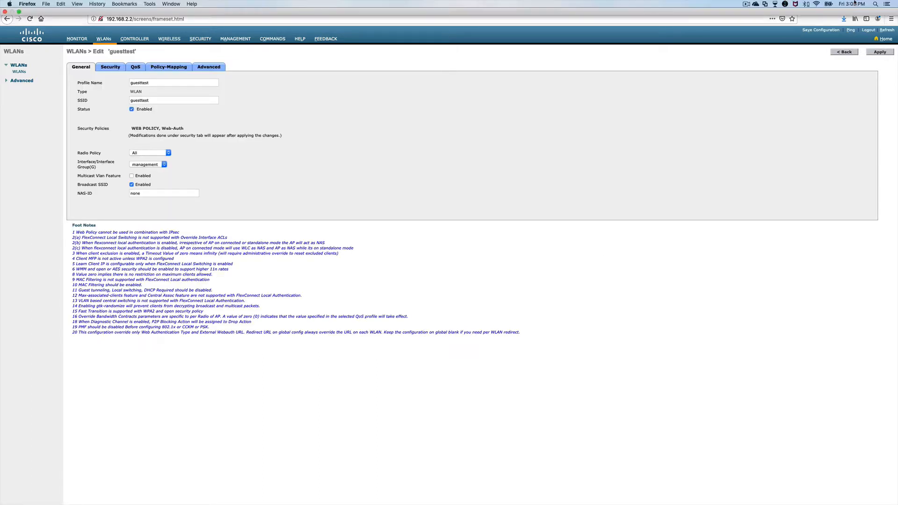
click(818, 5)
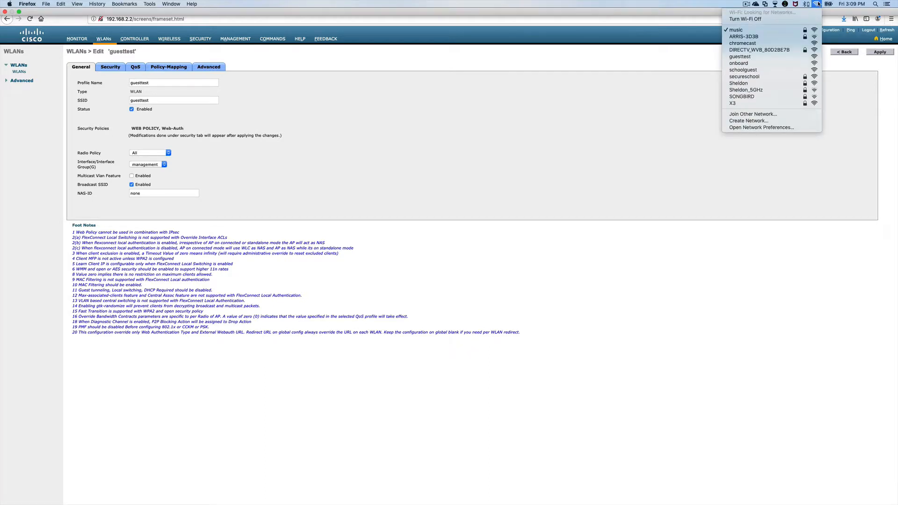
click(753, 57)
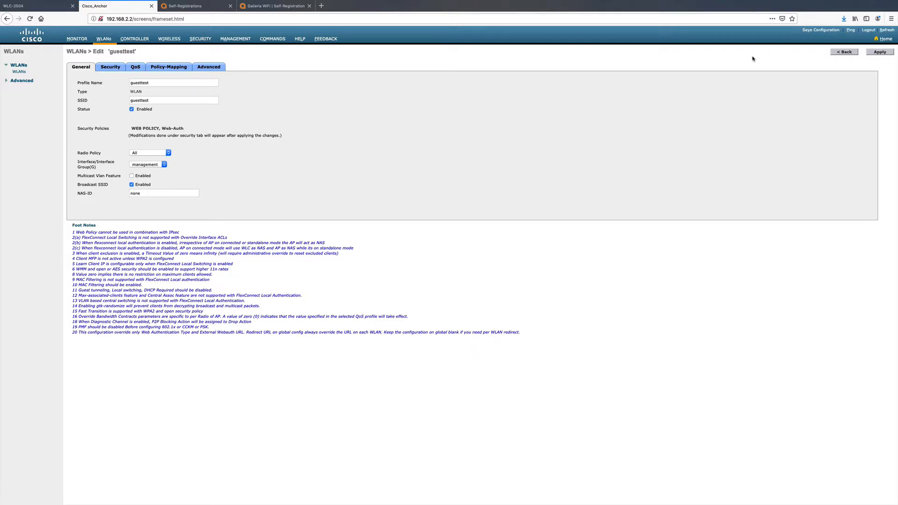
mouse_move(816, 2)
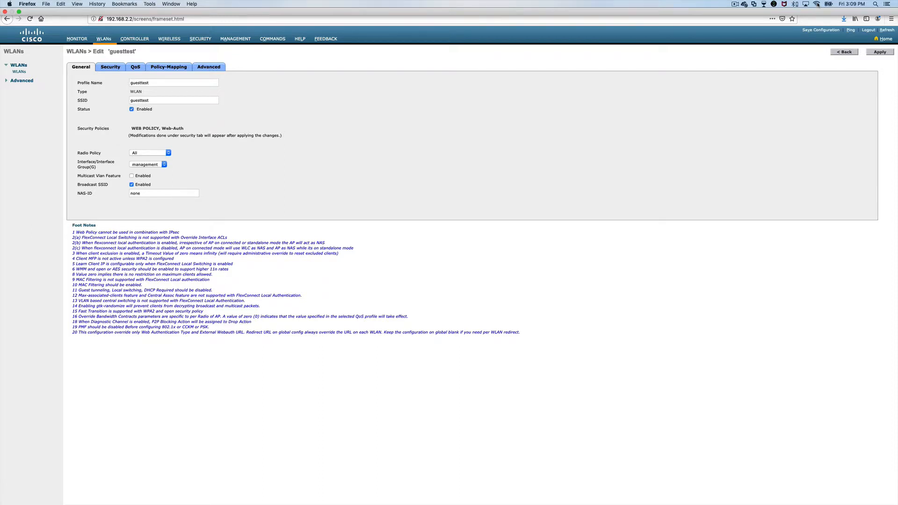
alt+click(817, 5)
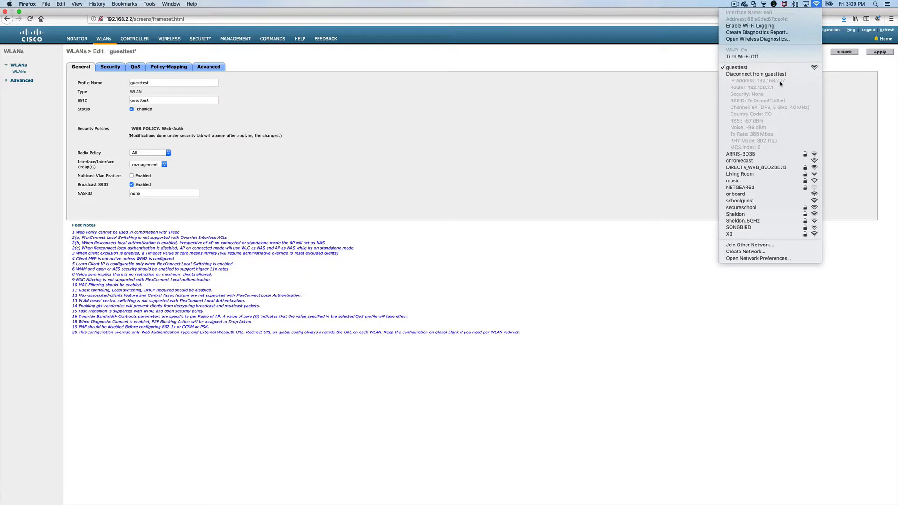
click(562, 299)
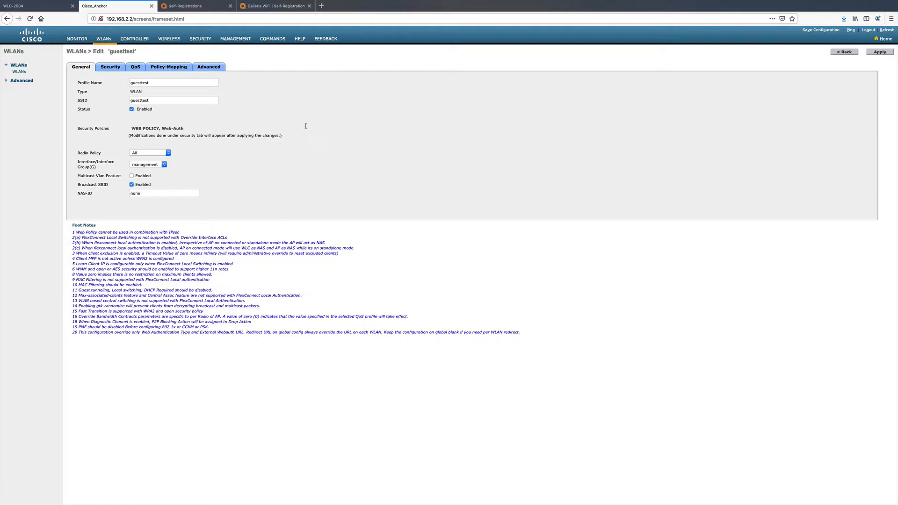
- Try to open the anchor's controller settings while on guesttest, and reconnect the computer to the music Wi-Fi network
click(135, 40)
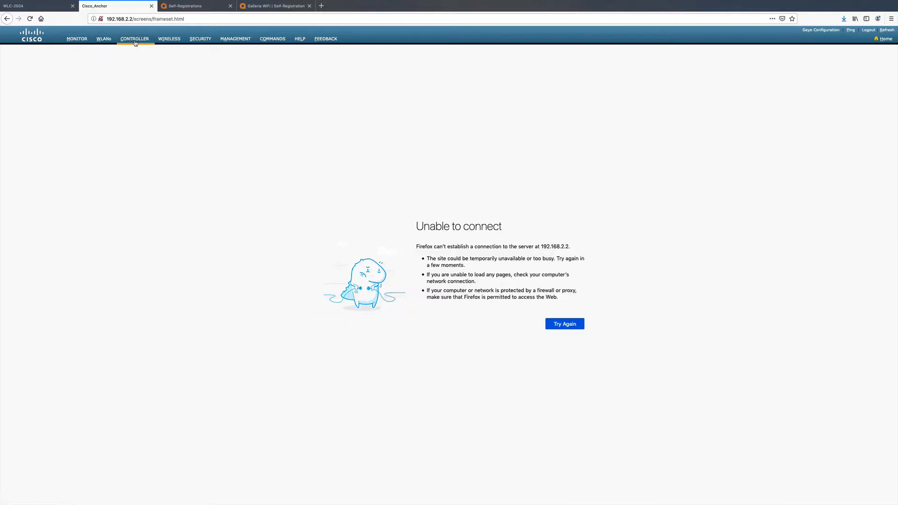
mouse_move(766, 3)
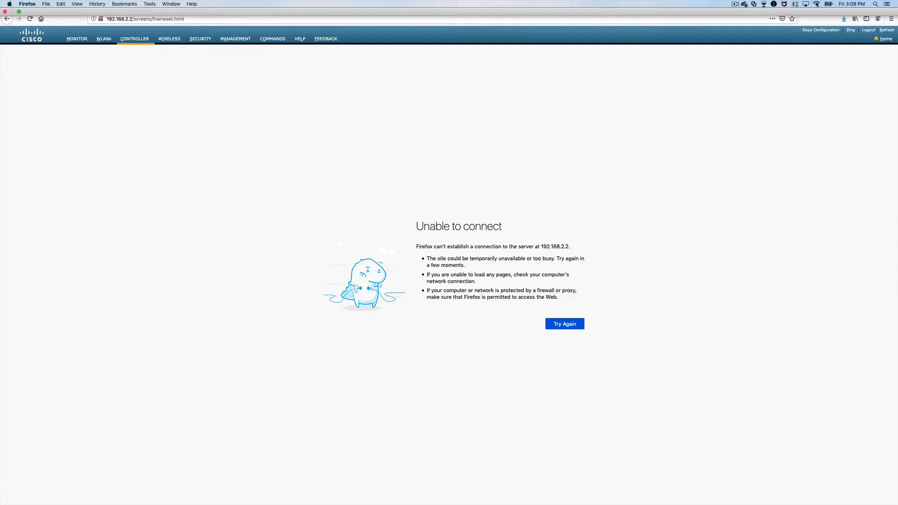
click(816, 4)
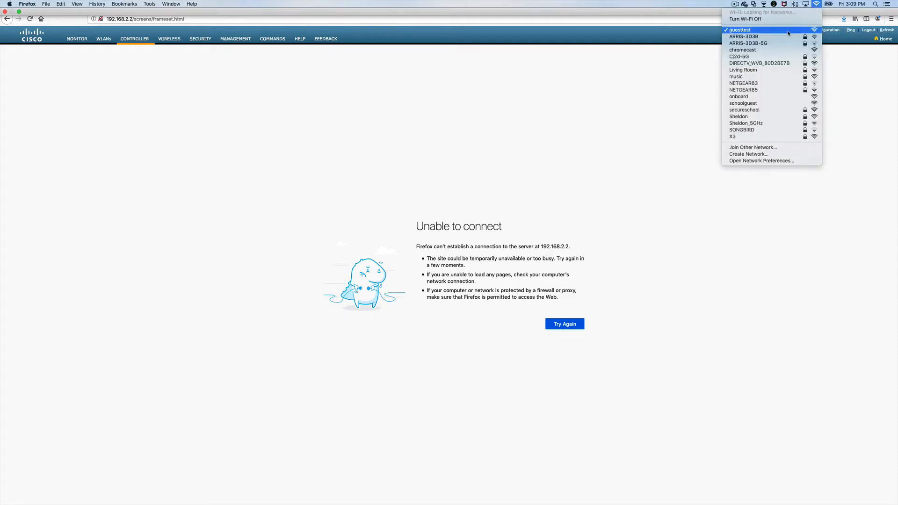
click(747, 77)
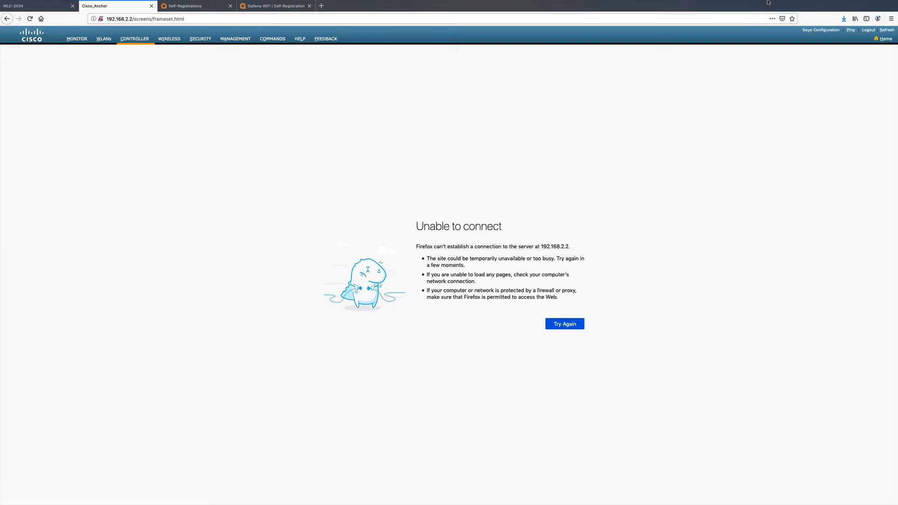
- Reload the anchor controller's web interface at 192.168.2.2 and open its list of interfaces
click(189, 20)
key(Return)
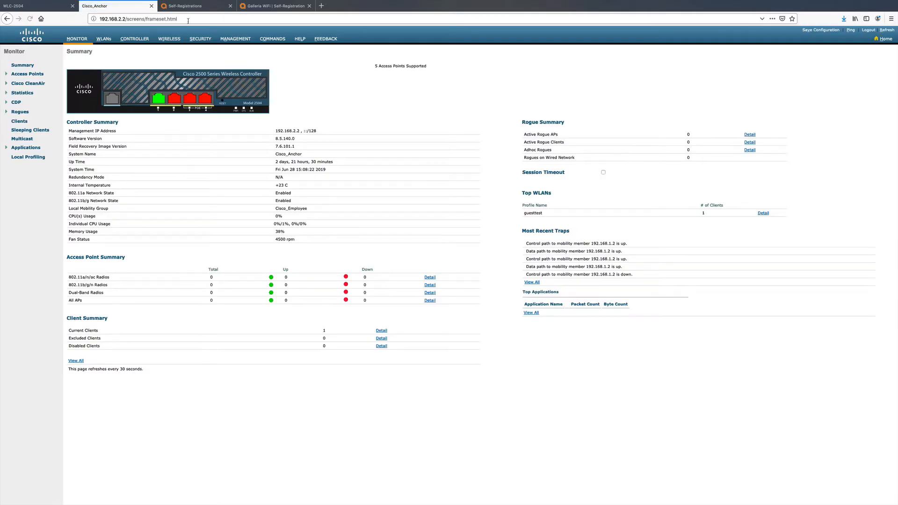
click(128, 41)
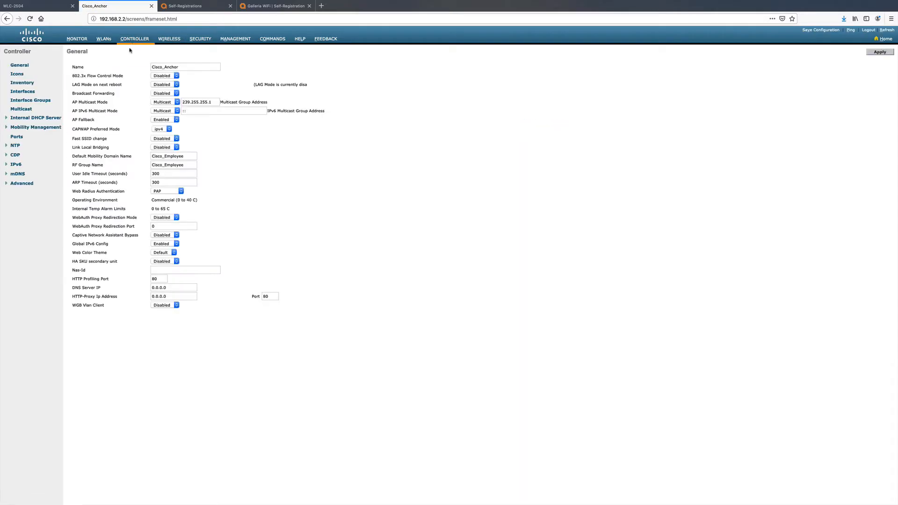
click(29, 93)
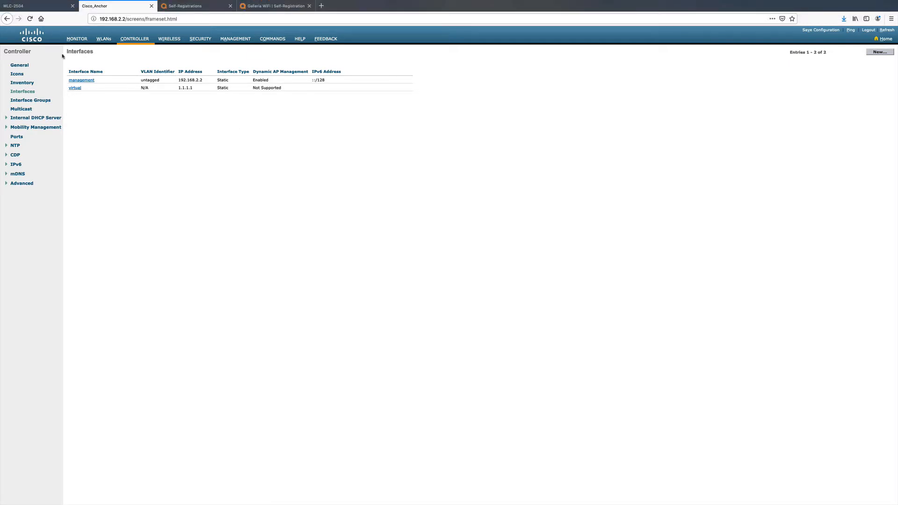
- Compare the virtual interface addresses in the interface lists of the WLC-2504 and anchor controllers
click(36, 9)
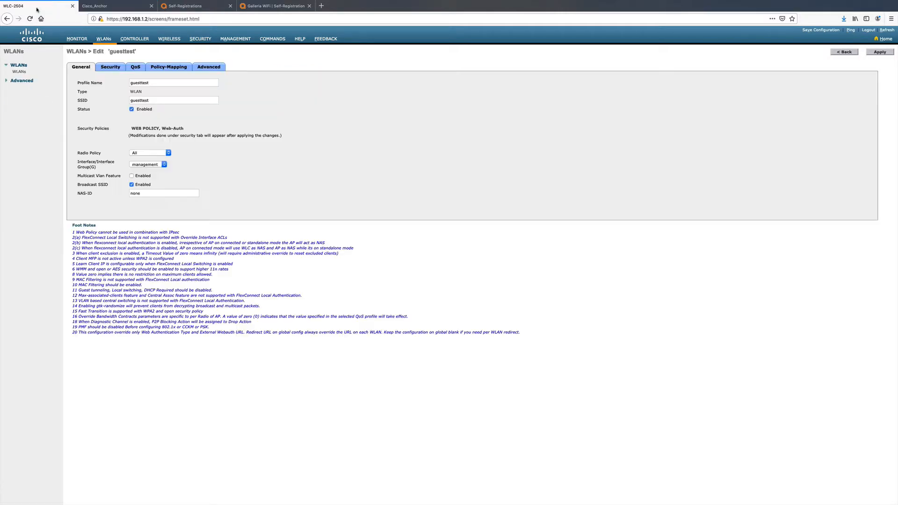
click(134, 38)
click(27, 92)
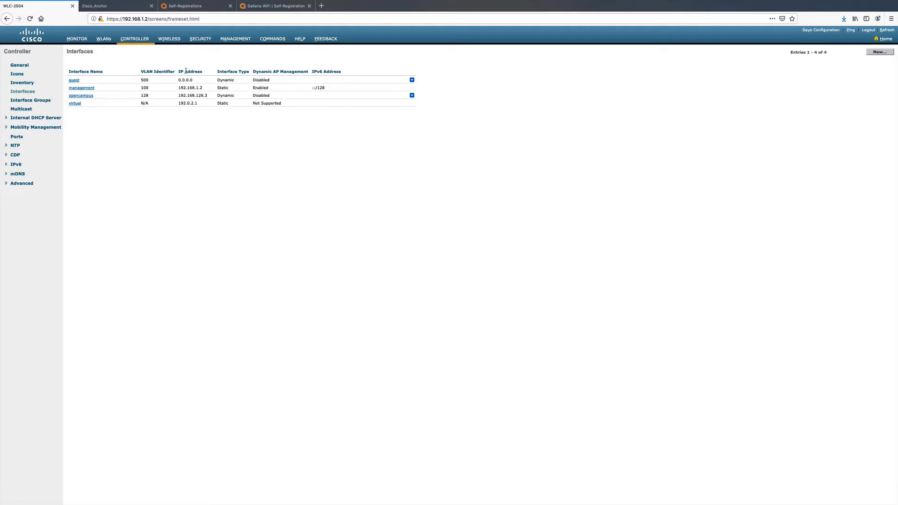
click(120, 8)
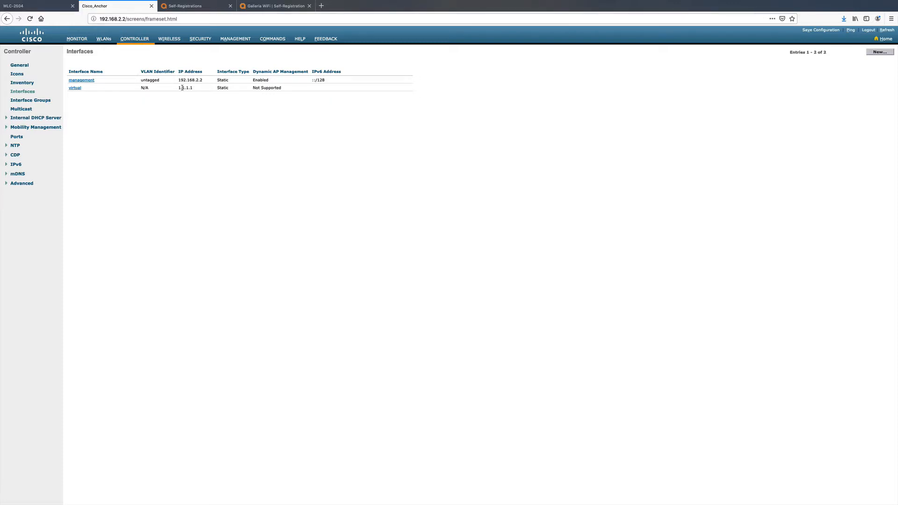
click(38, 7)
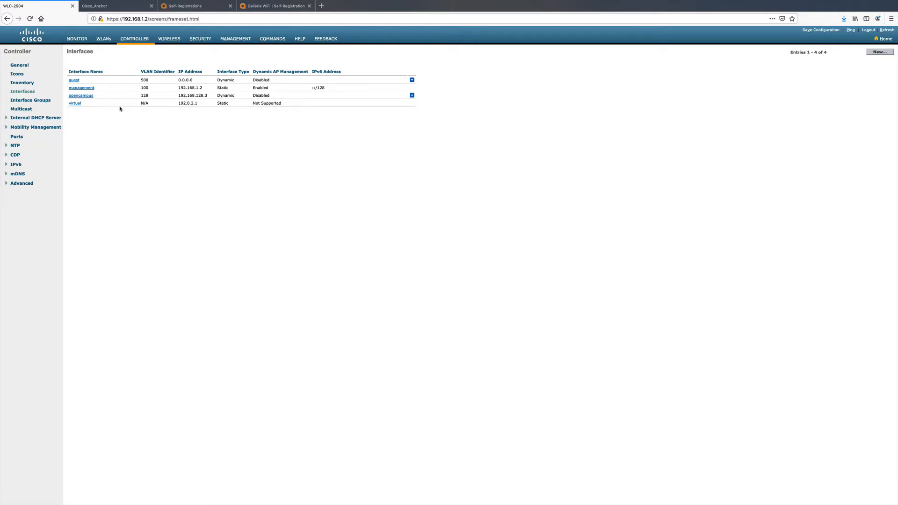
click(112, 6)
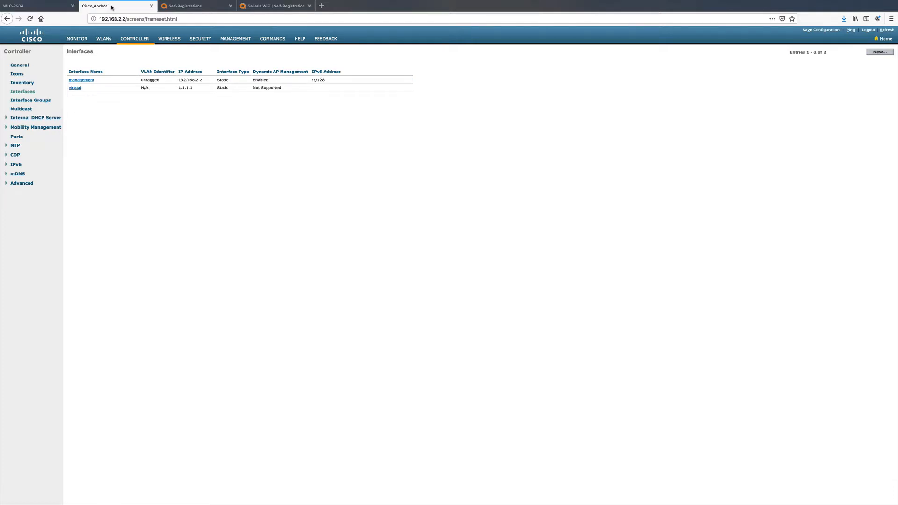
- Open the anchor controller's virtual interface and examine its IP address and DNS host name
click(76, 89)
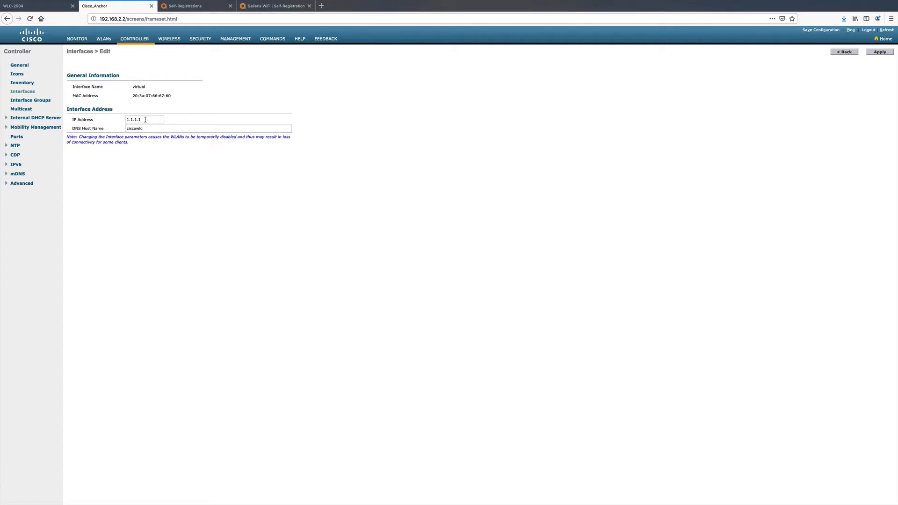
drag(145, 120, 124, 117)
click(152, 132)
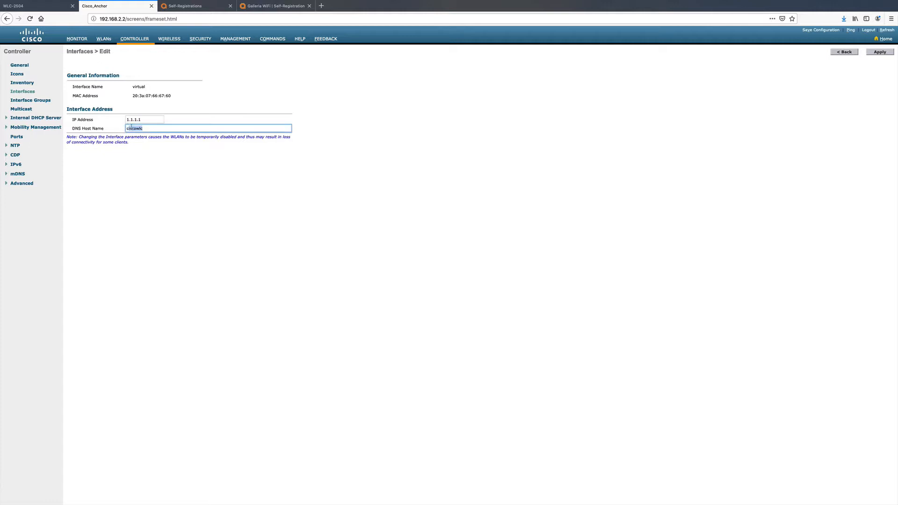
drag(134, 129, 123, 129)
click(141, 137)
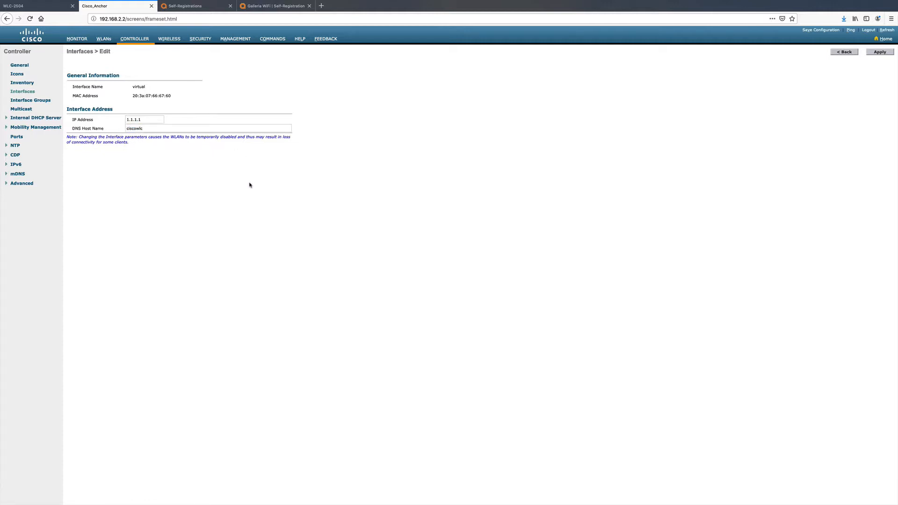
- Open the anchor controller's web authentication certificate and examine its subject and issuer names
click(201, 40)
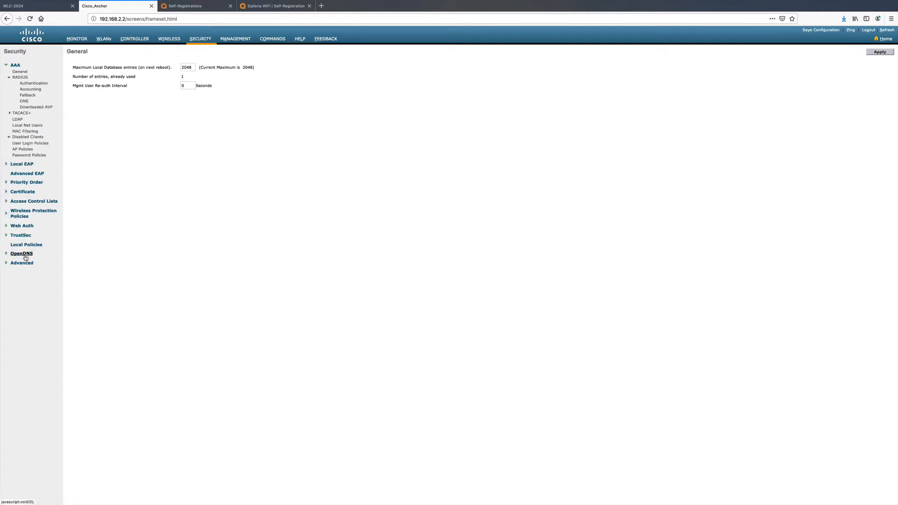
click(22, 226)
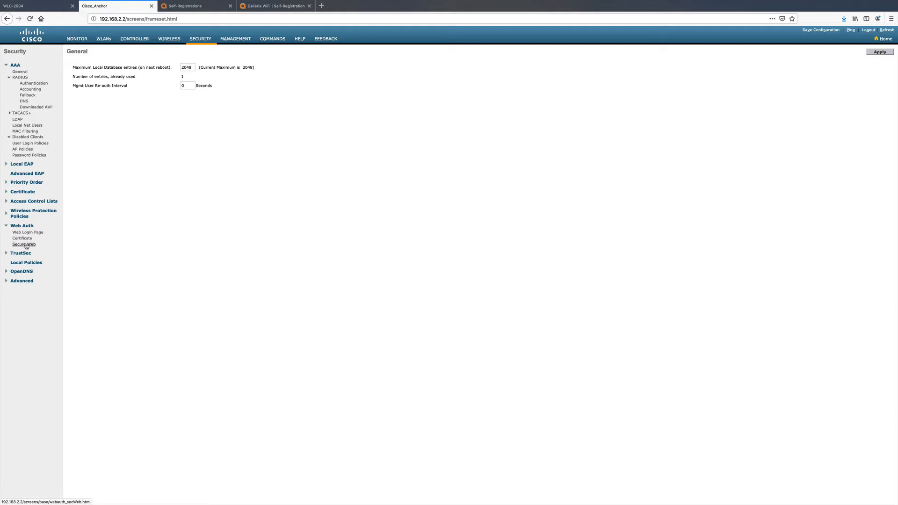
click(24, 239)
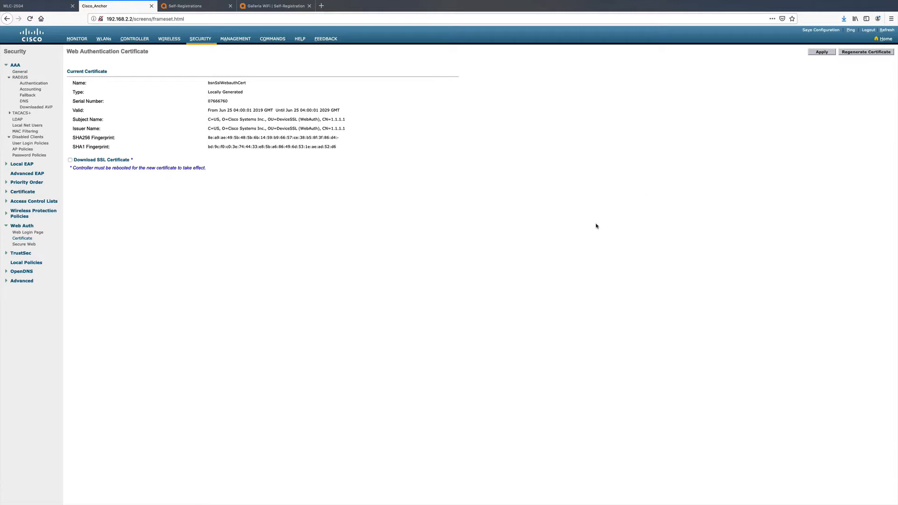
drag(323, 128, 361, 134)
click(350, 196)
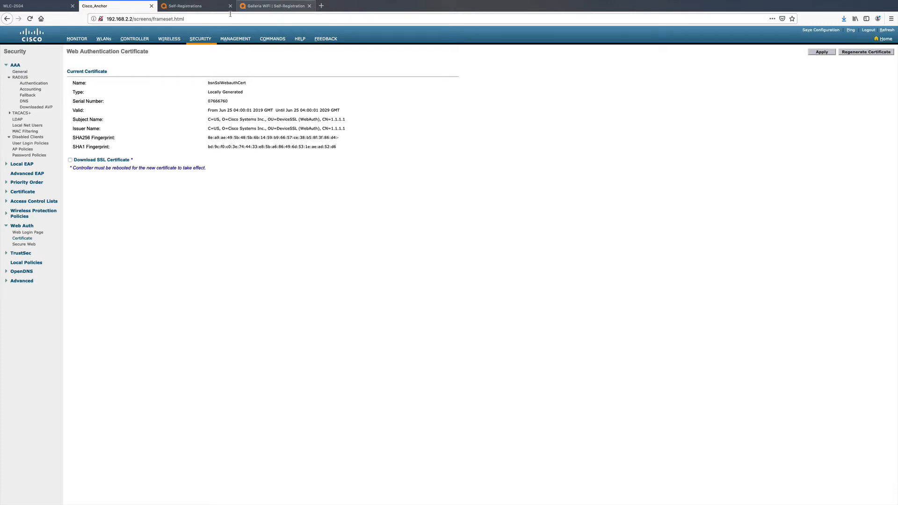
- Review the WLC-2504 interface list and the anchor's certificate again, and open the Galleria WiFi self-registration page
click(48, 11)
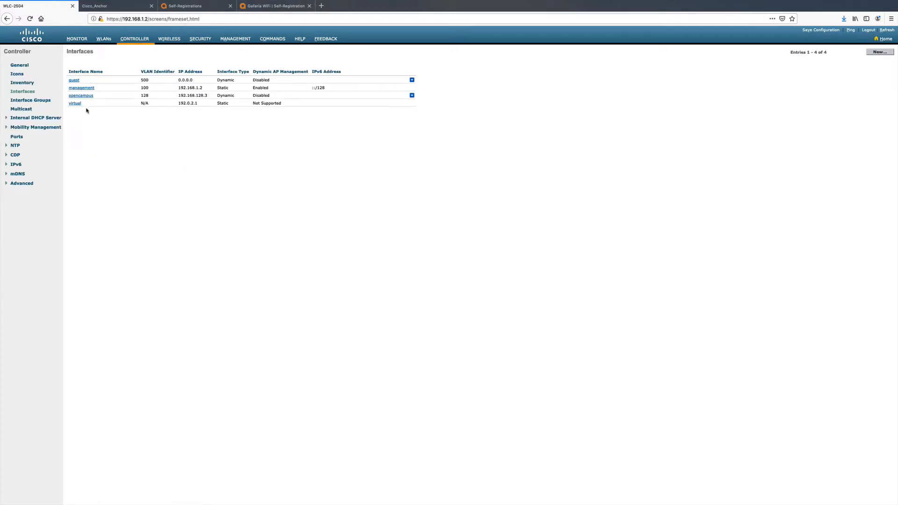
click(99, 8)
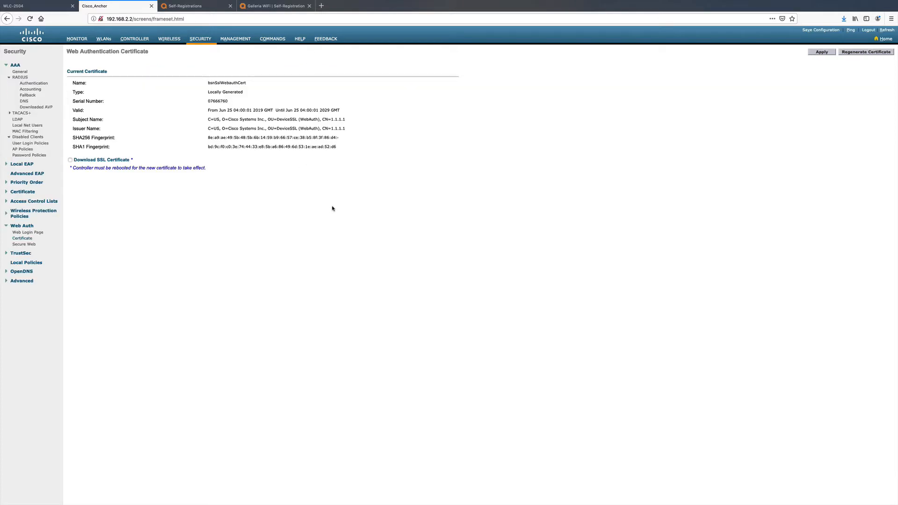
click(276, 7)
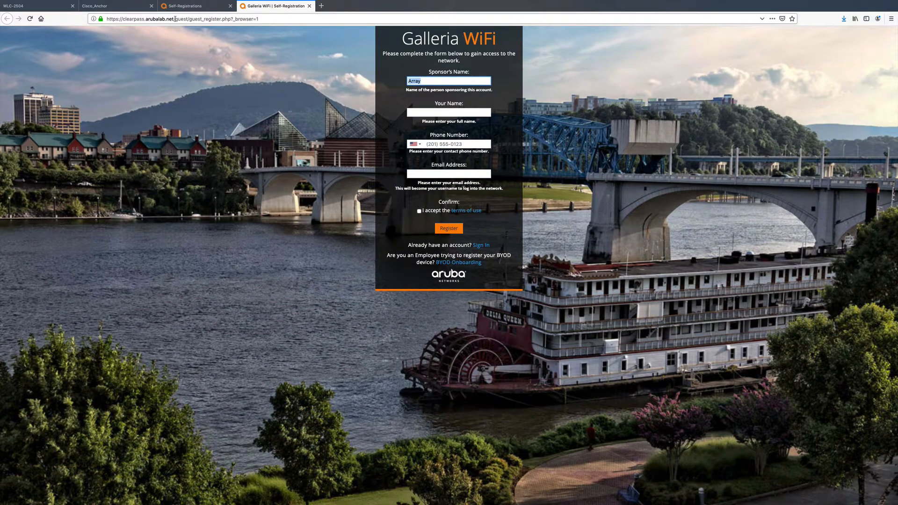
- Open ClearPass Policy Manager at the server's tips path, dismiss the licensing warning and open the list of configured services
drag(175, 18, 410, 23)
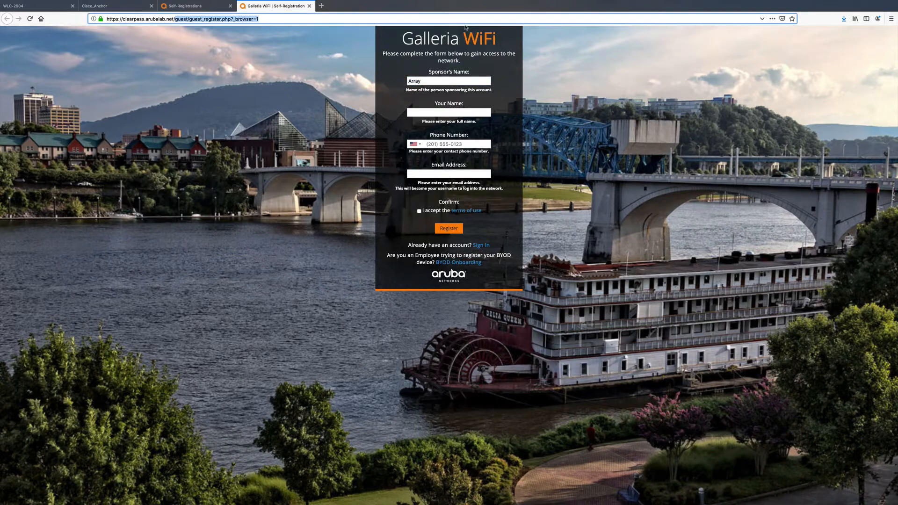
text(tips)
key(Return)
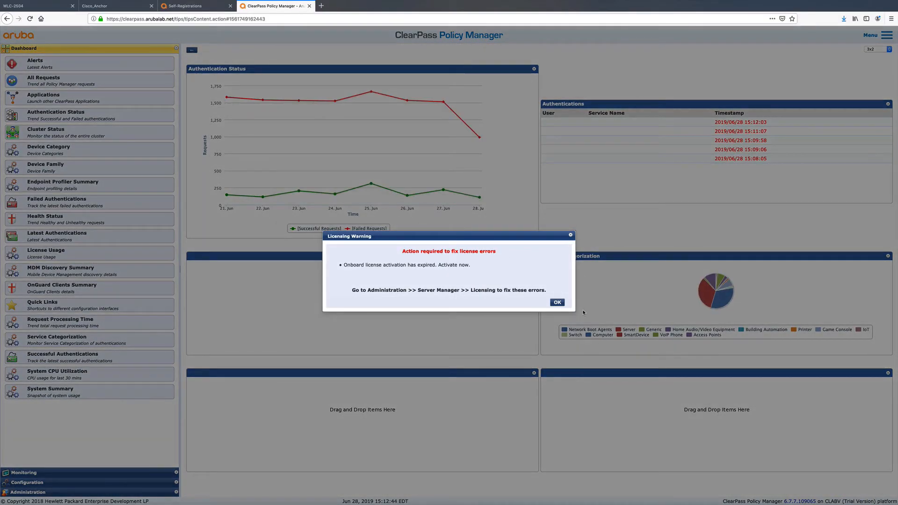
click(559, 303)
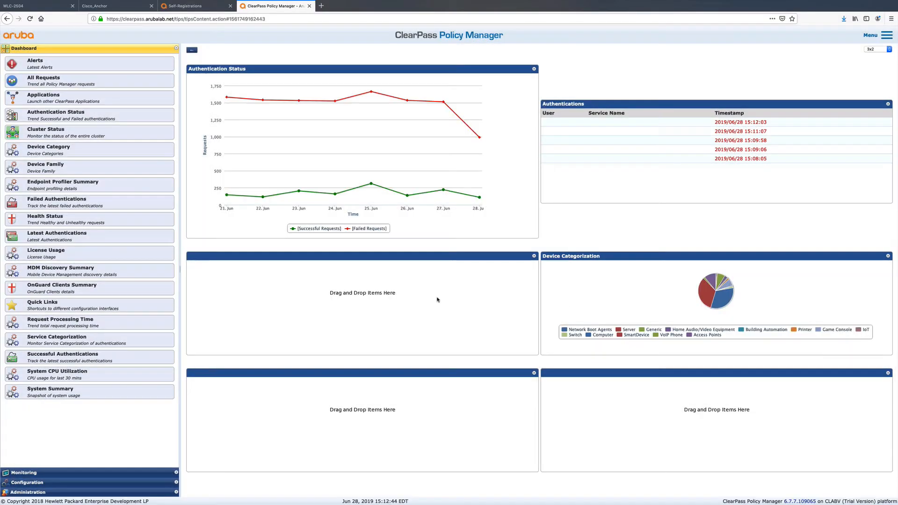
click(39, 482)
click(21, 86)
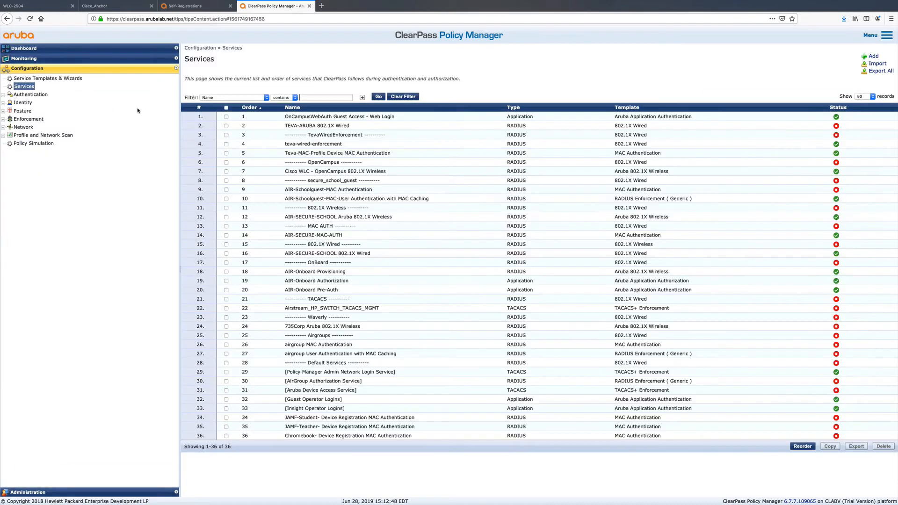
- Look over the service templates, and start a new service of type 802.1X Wireless
click(42, 79)
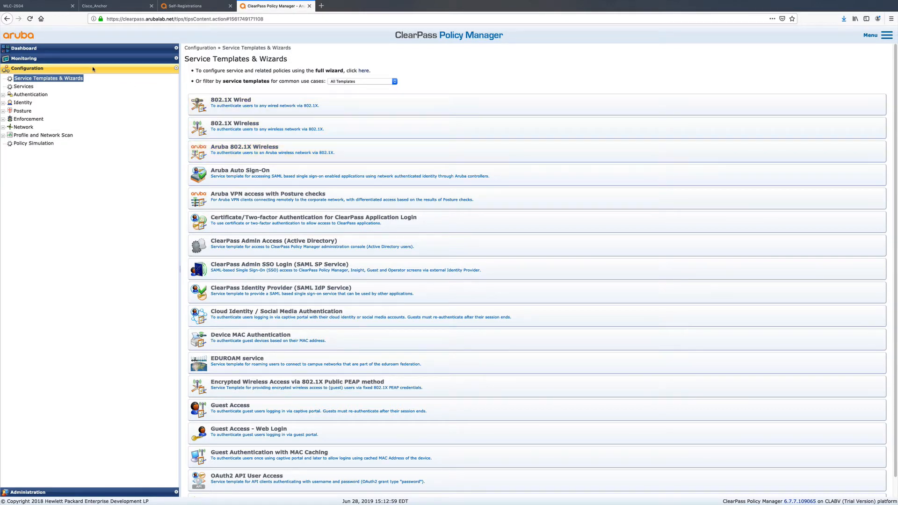
click(23, 86)
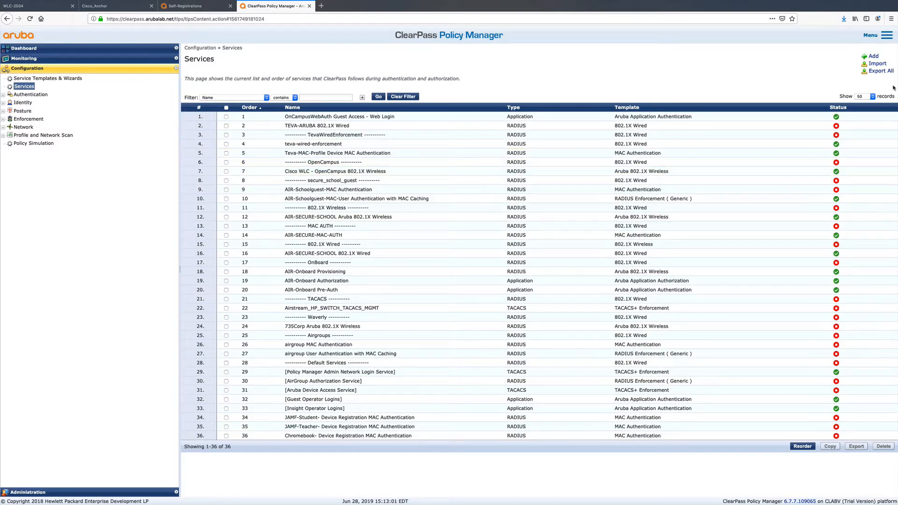
click(873, 56)
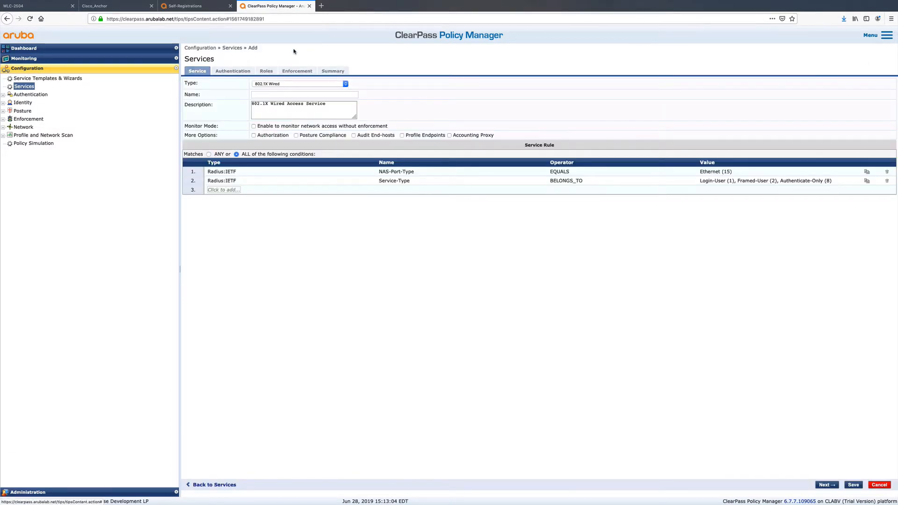
click(275, 84)
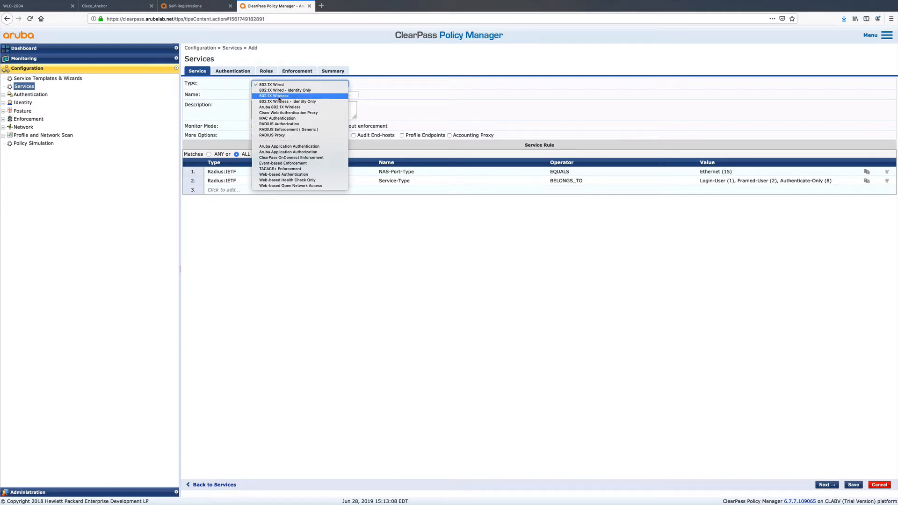
click(280, 97)
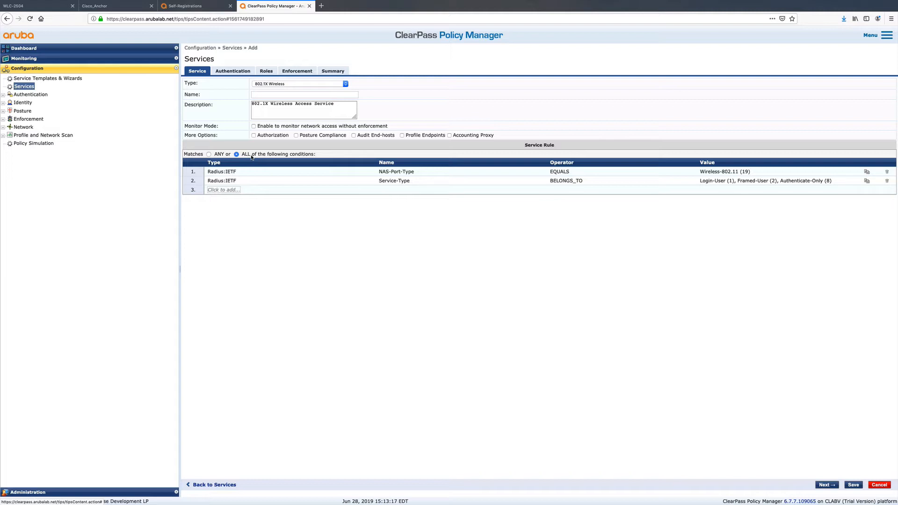
- Add a service rule condition requiring Radius:Airespace Airespace-Wlan-Id EQUALS 1
click(235, 190)
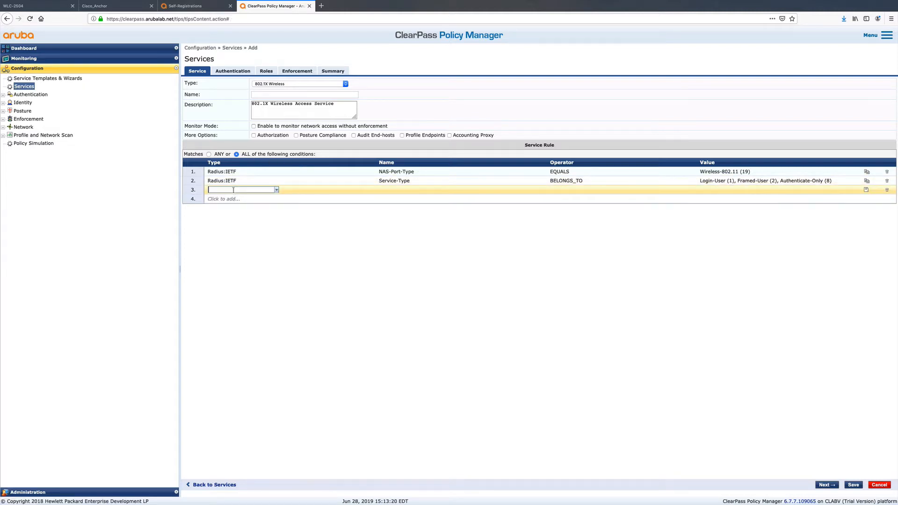
click(277, 191)
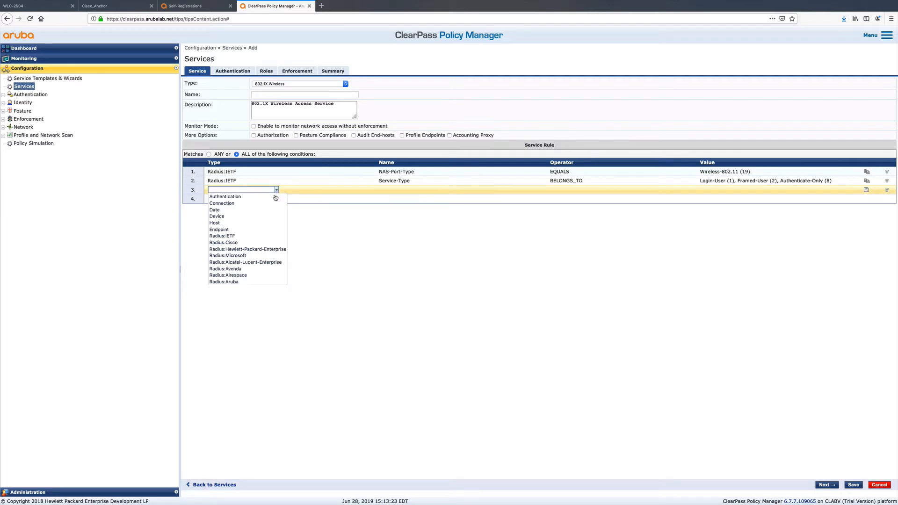
click(236, 276)
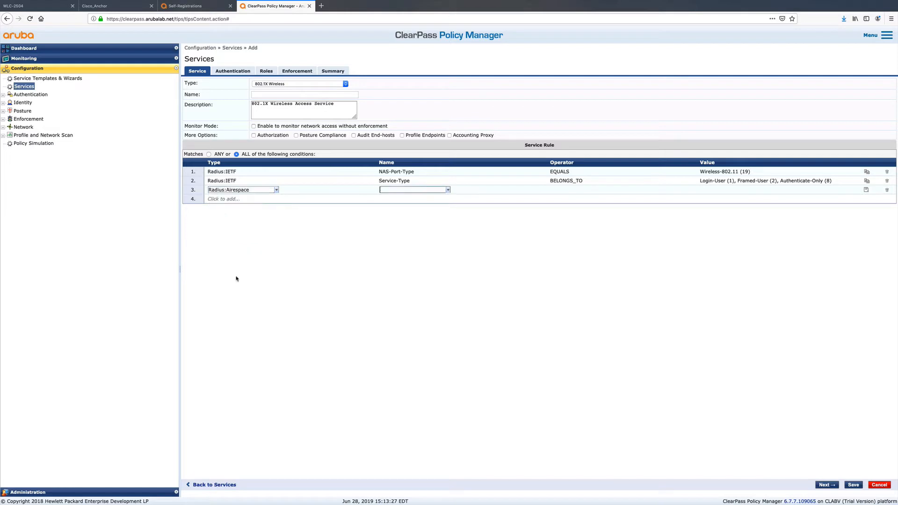
click(448, 190)
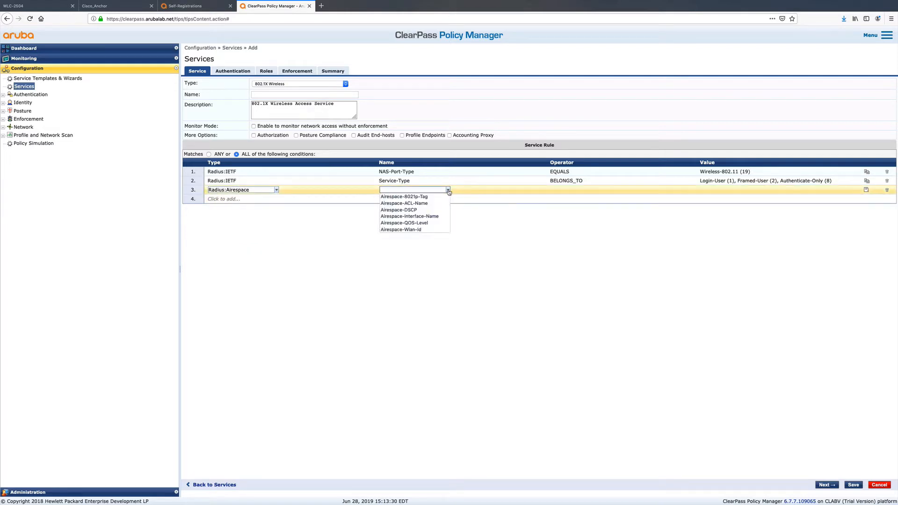
click(416, 229)
click(620, 190)
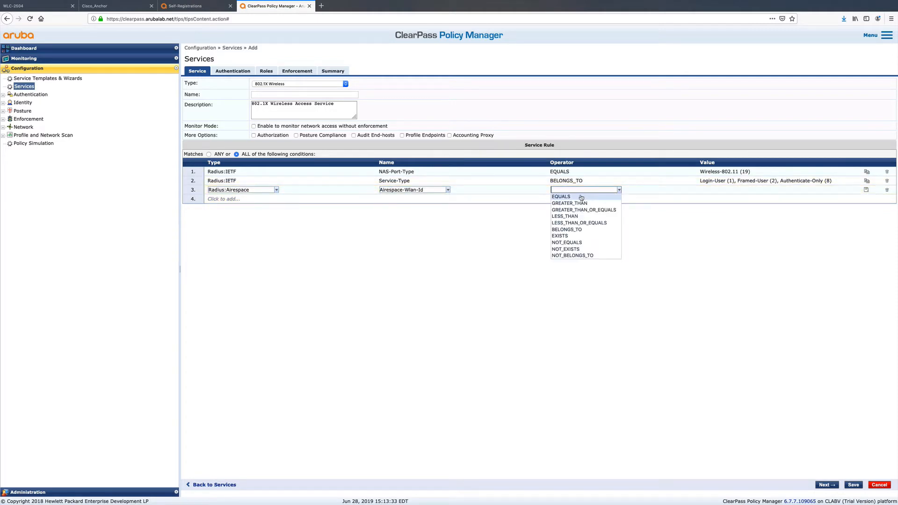
click(580, 197)
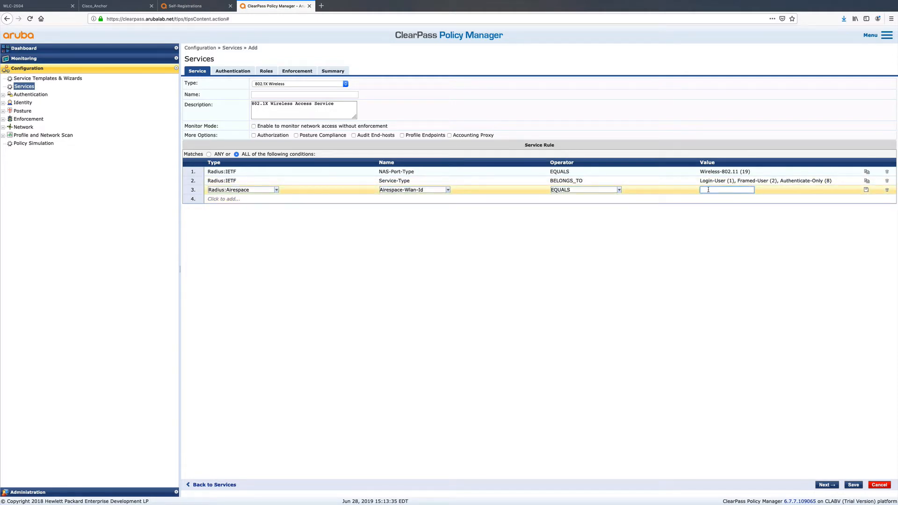
text(1)
click(865, 190)
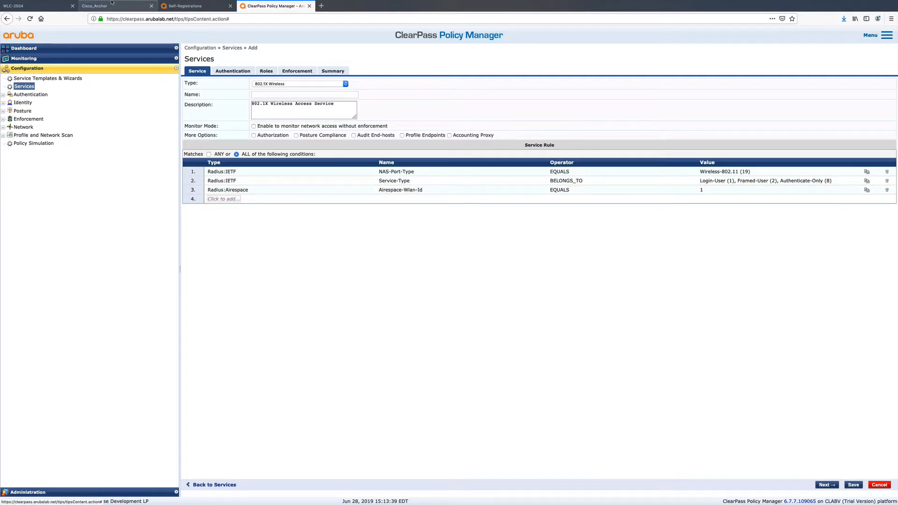
- Check the guesttest WLAN's ID in the WLC-2504 WLAN list, and return to the new ClearPass service
click(40, 7)
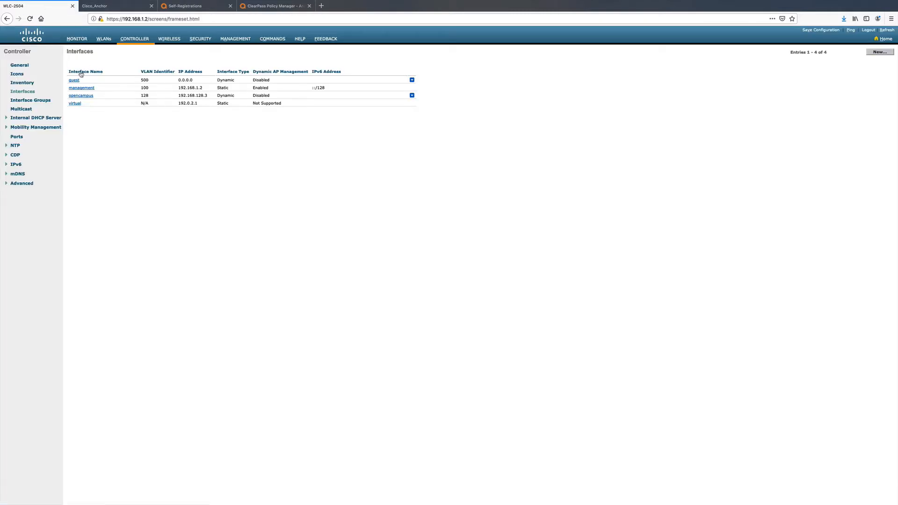
click(103, 41)
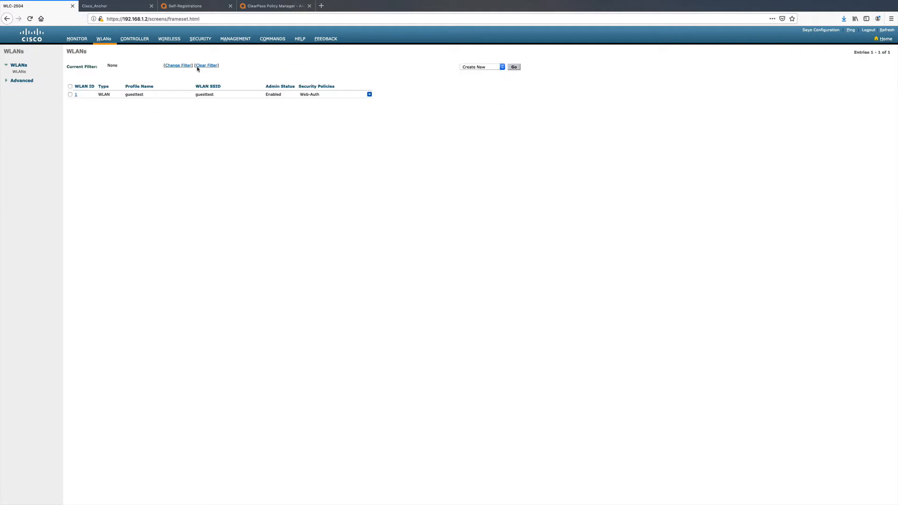
click(265, 7)
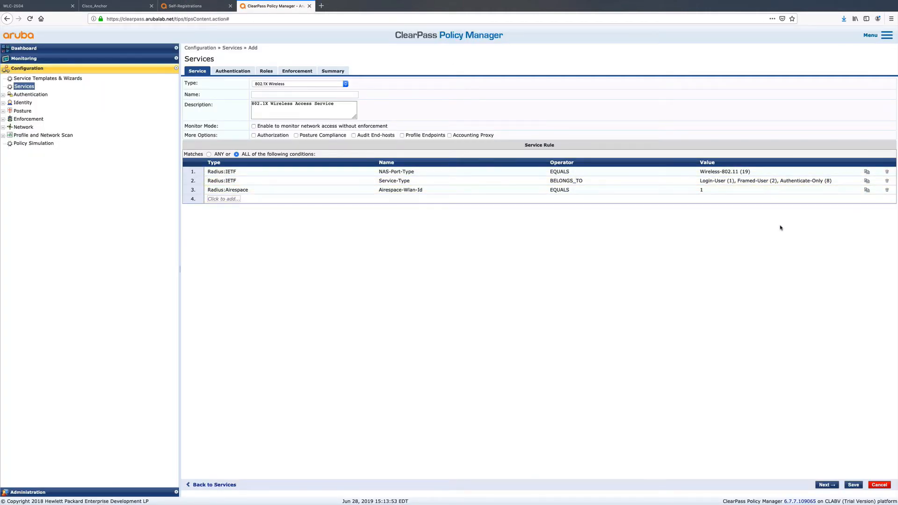
- Review the new service's authentication methods against the Web Radius Authentication setting in the anchor controller's general settings
click(230, 73)
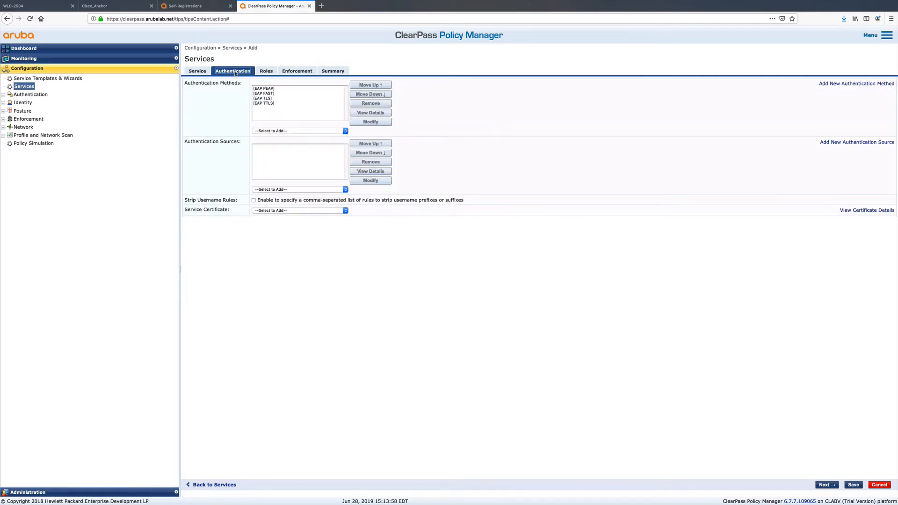
click(266, 89)
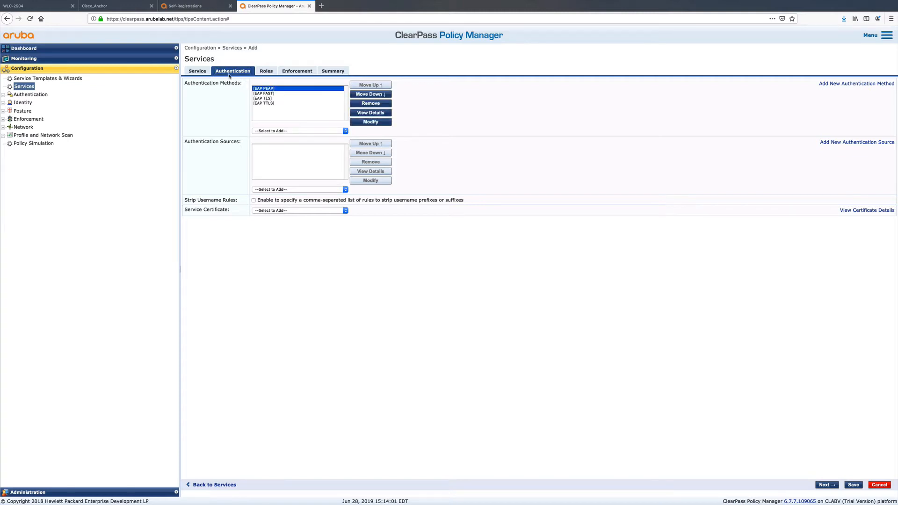
click(111, 7)
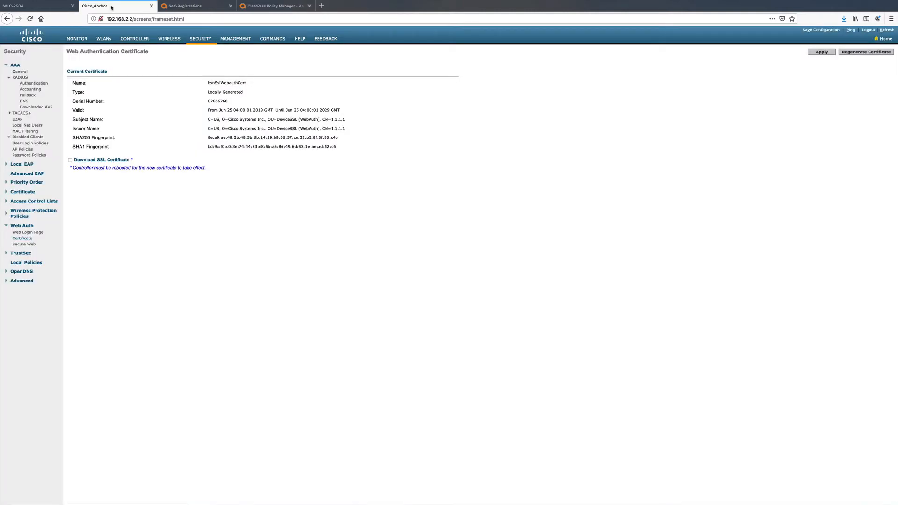
click(135, 39)
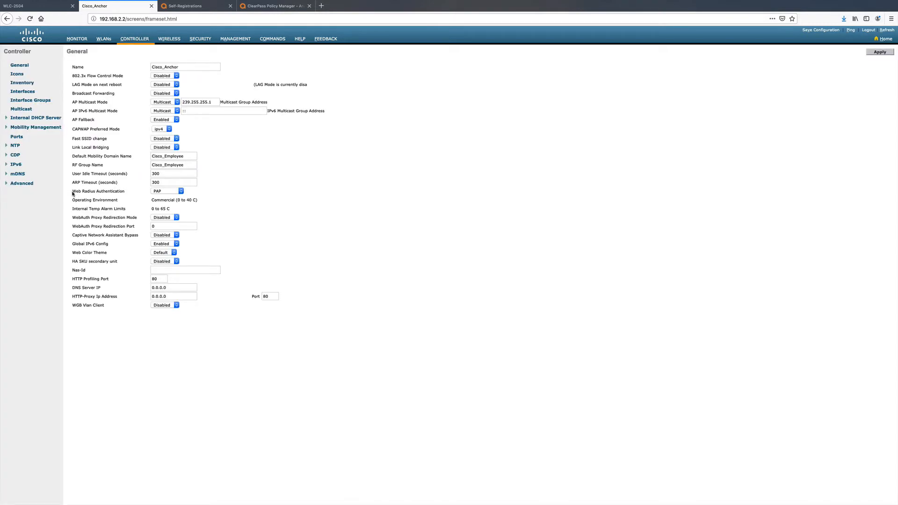
drag(72, 191, 178, 201)
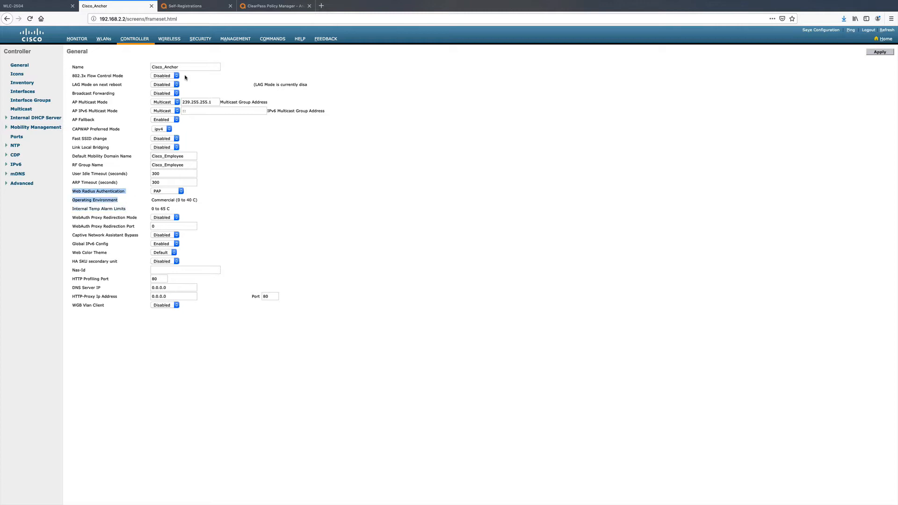
click(276, 6)
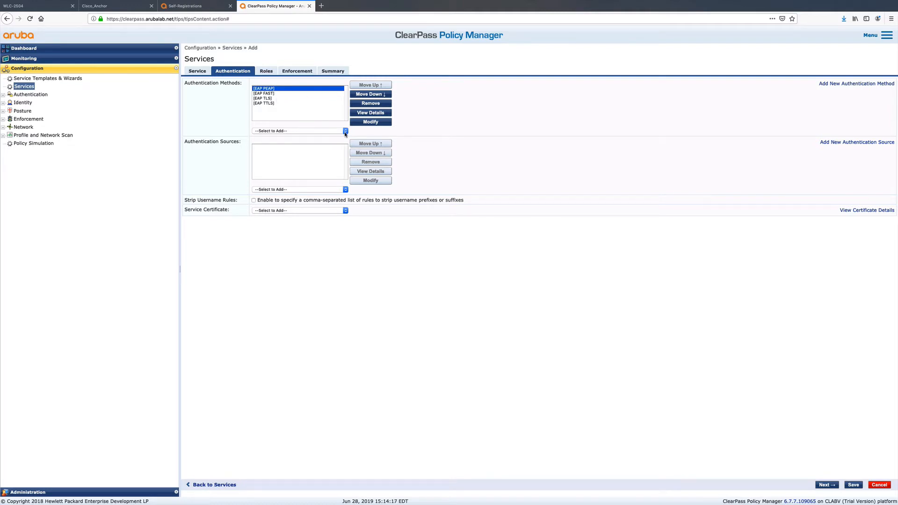
- Add [PAP] to the service's authentication methods and remove [EAP PEAP], [EAP FAST], [EAP TLS] and [EAP TTLS]
click(345, 131)
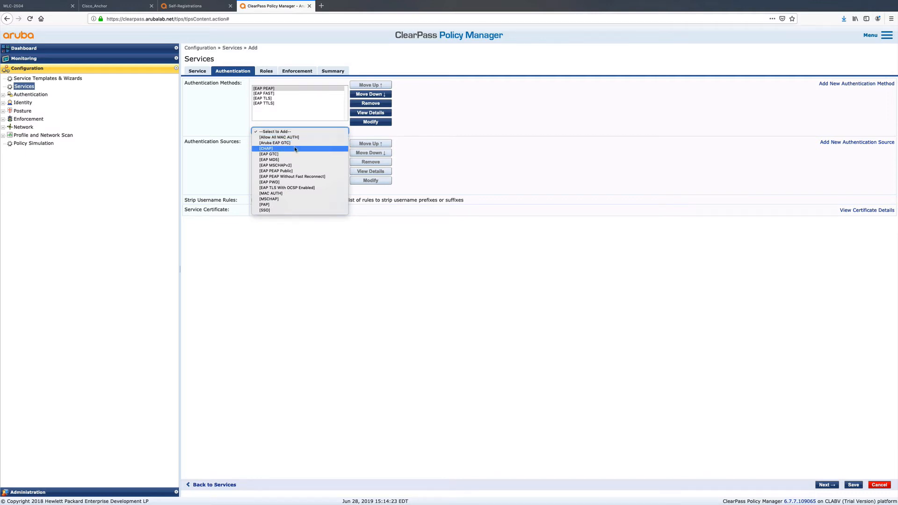
click(276, 207)
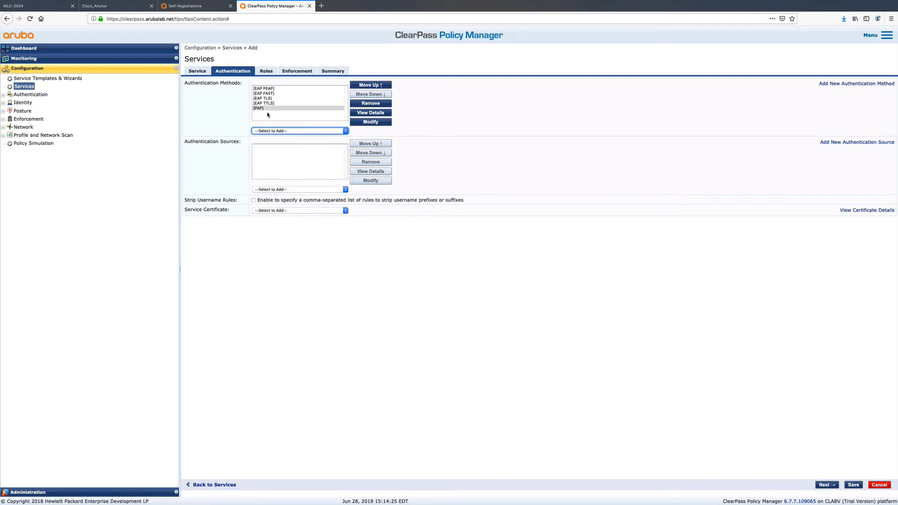
click(272, 89)
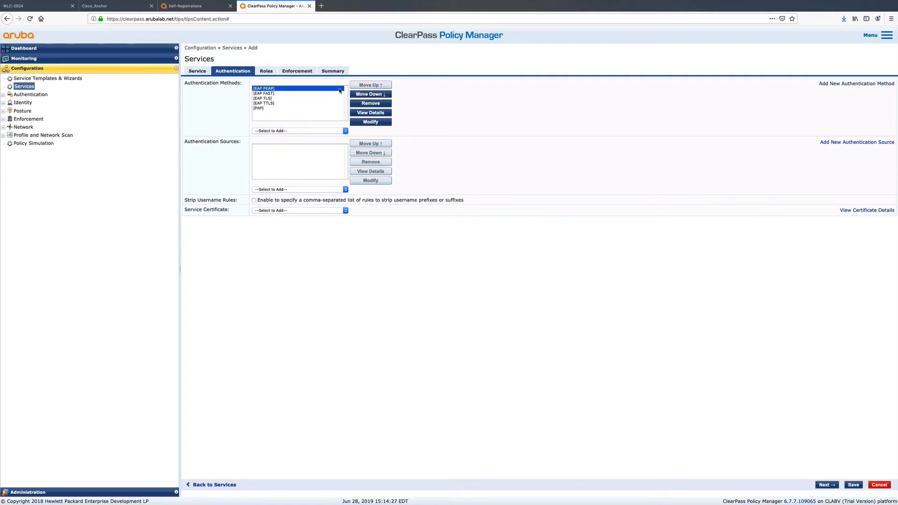
click(363, 104)
click(287, 89)
click(370, 103)
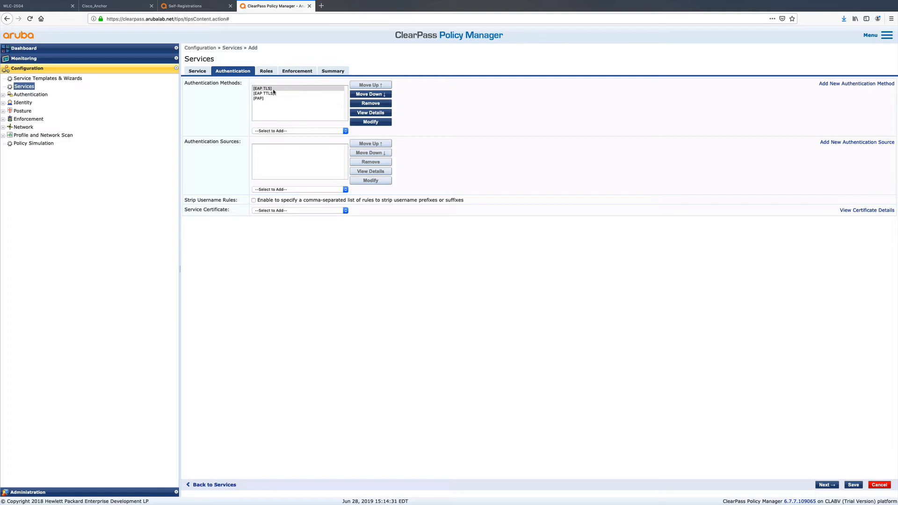
click(370, 103)
click(262, 89)
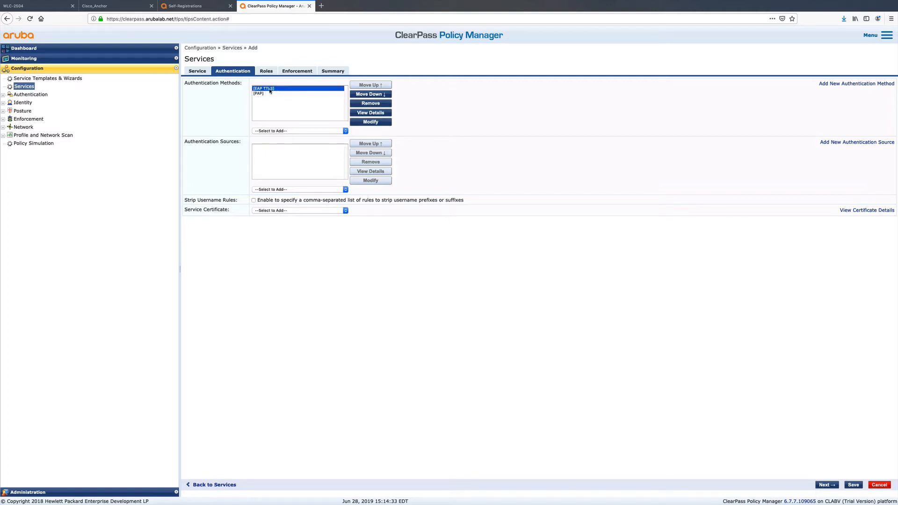
click(370, 103)
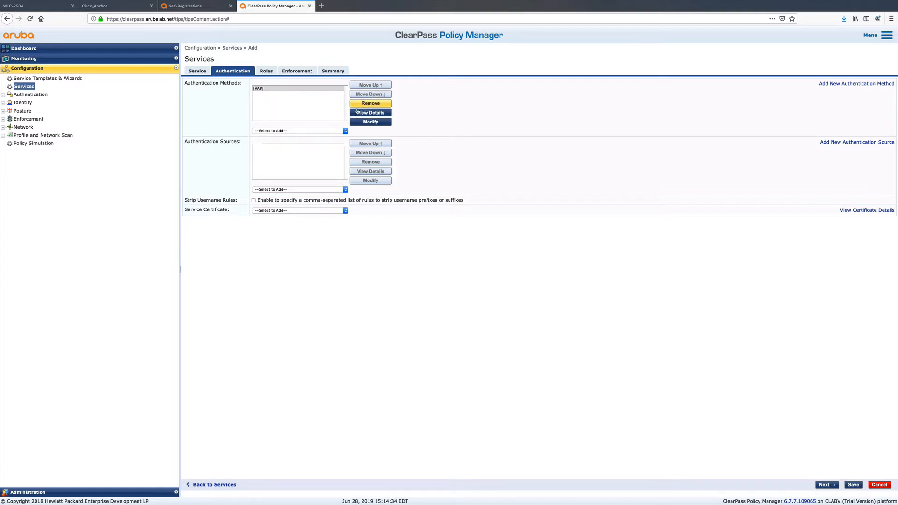
- Add [Guest User Repository] [Local SQL DB] as the authentication source, and review the service's role mapping and enforcement settings
click(309, 189)
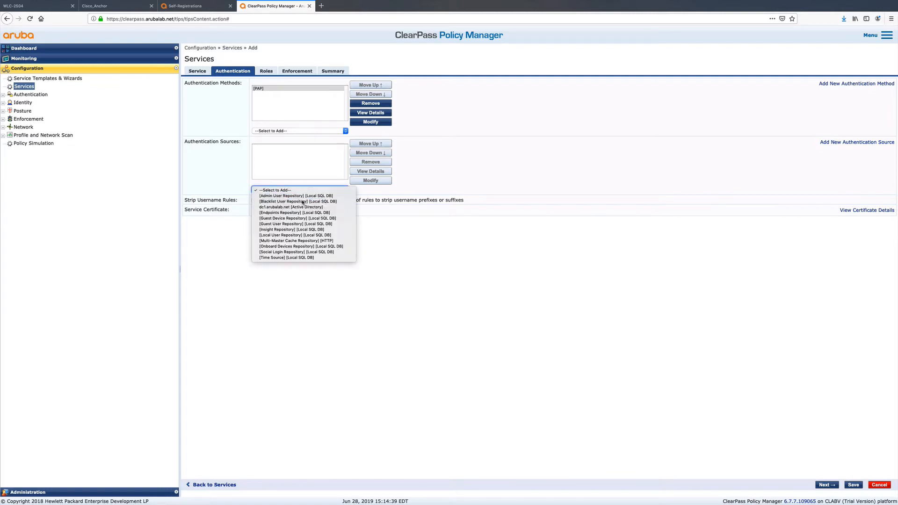
click(294, 224)
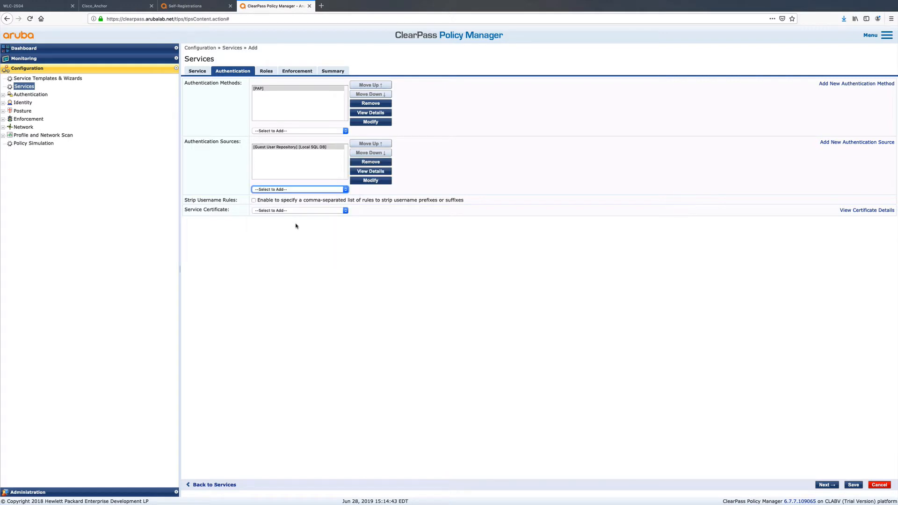
click(266, 72)
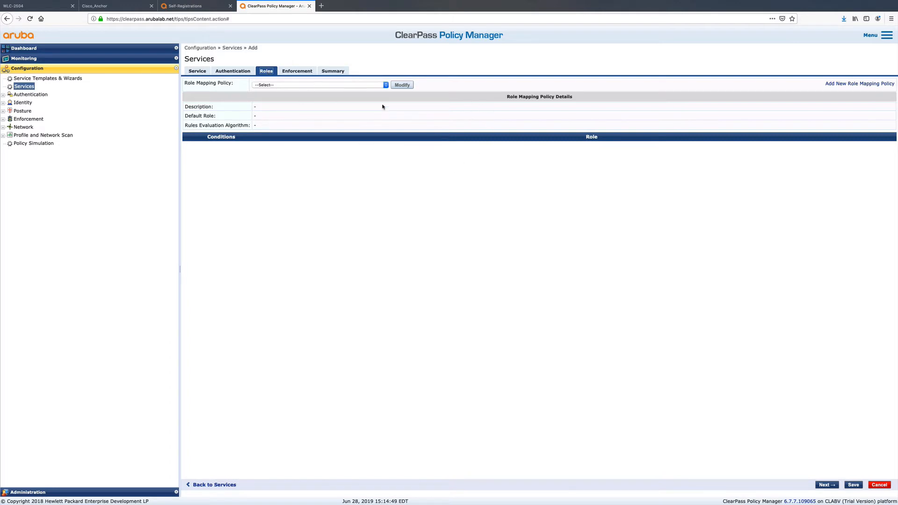
click(305, 74)
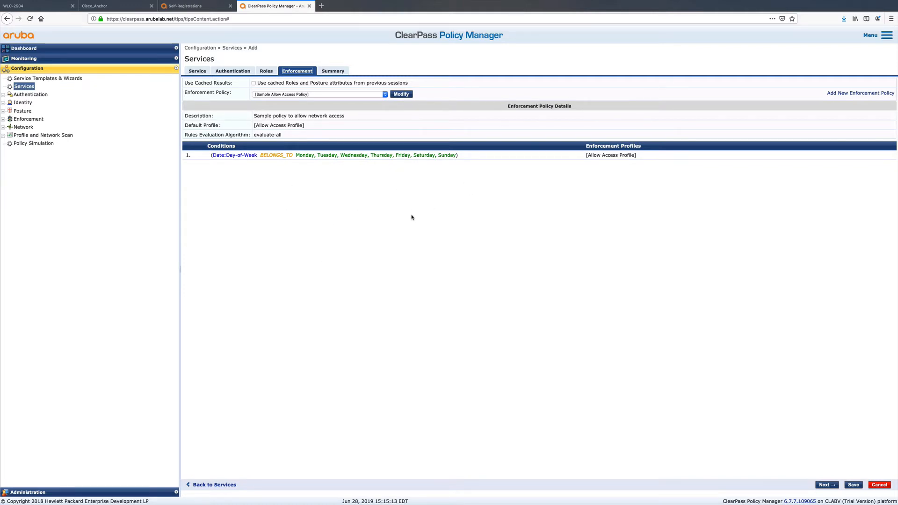
- Name the new 802.1X Wireless service Cisco WLC guesttest, save it, and review its saved summary
click(198, 73)
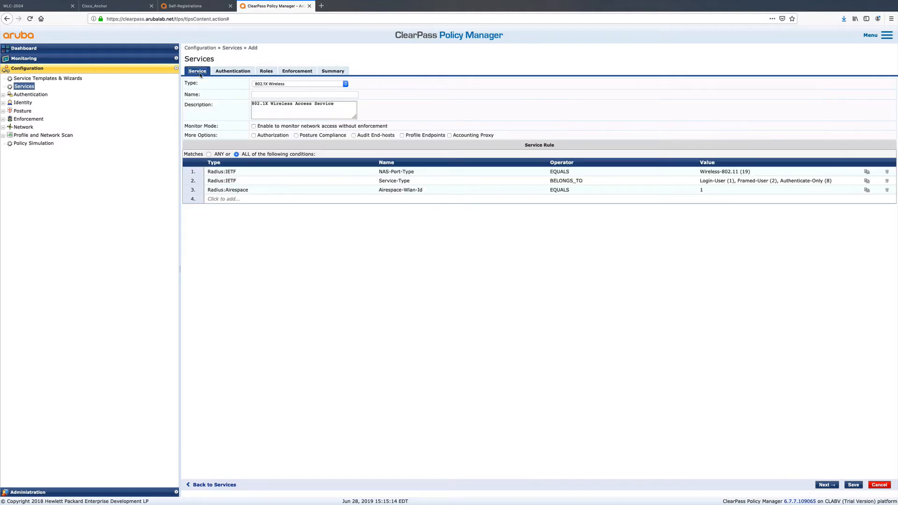
click(257, 85)
click(257, 87)
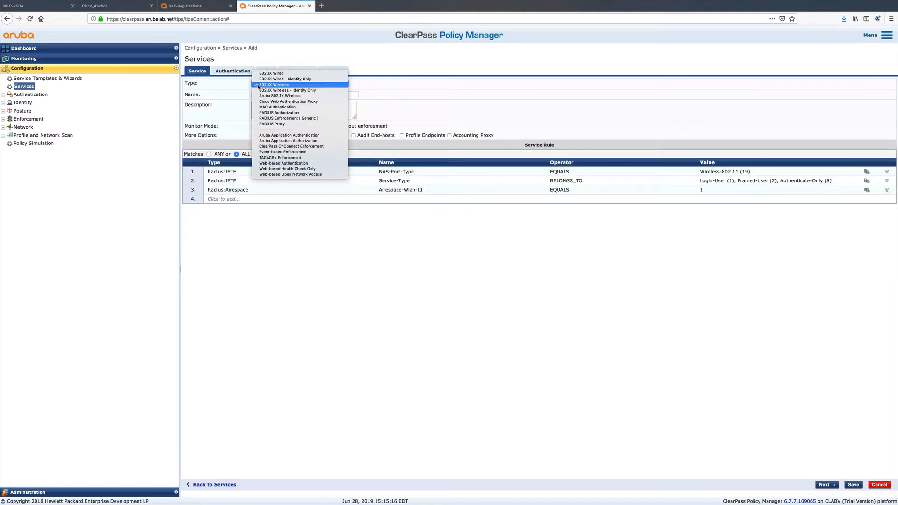
click(274, 85)
click(262, 95)
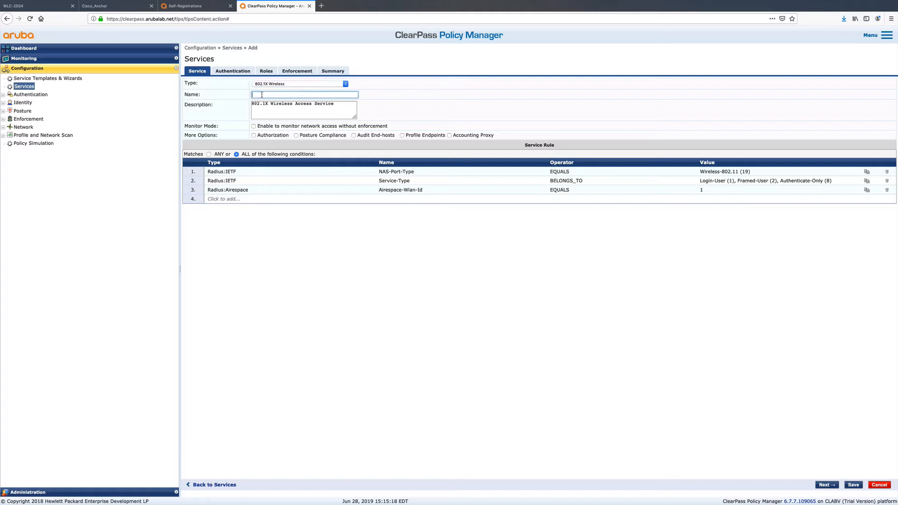
text(Cisco WLC guesttest)
click(851, 487)
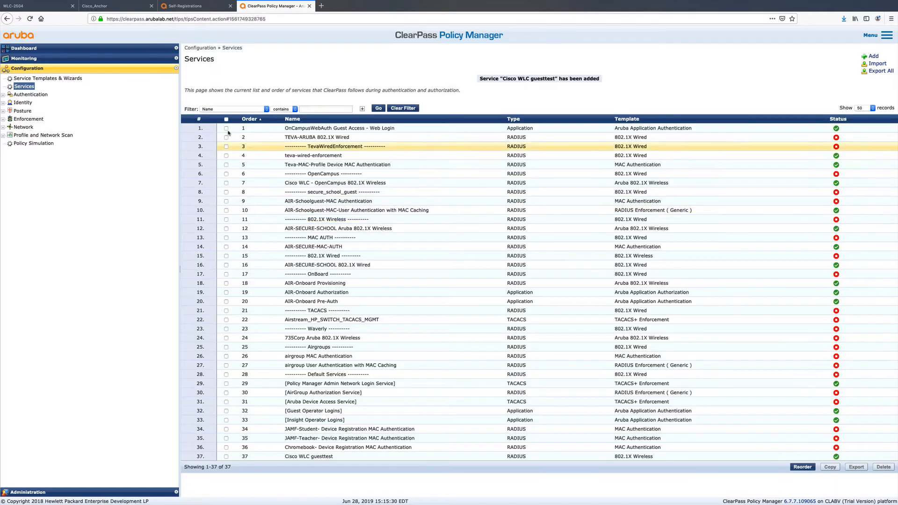
click(332, 458)
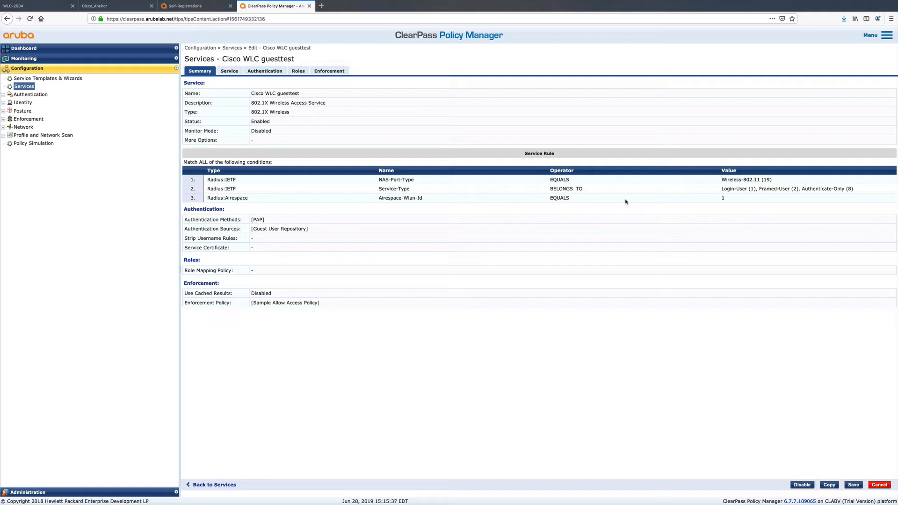
click(854, 485)
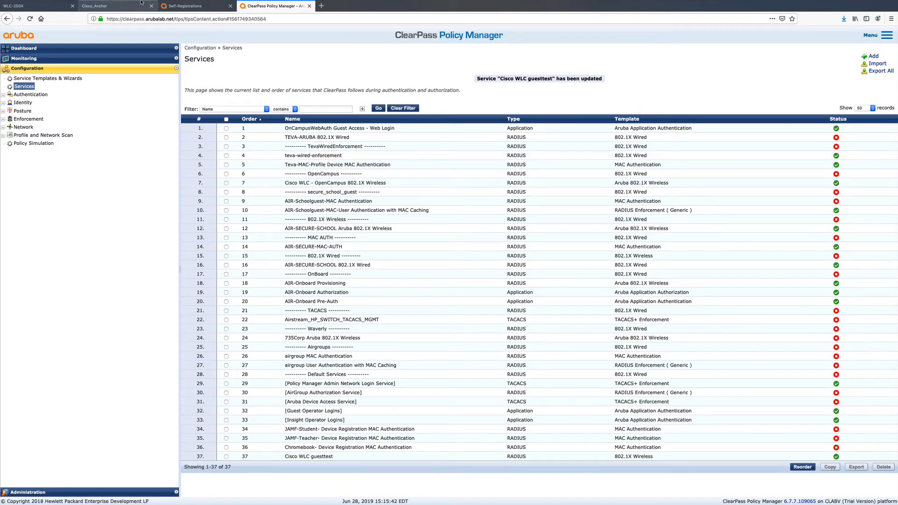
- Switch to Notes to review the ports needed between ClearPass and the DMZ anchor controller, moving the note clear of the network diagram
click(96, 7)
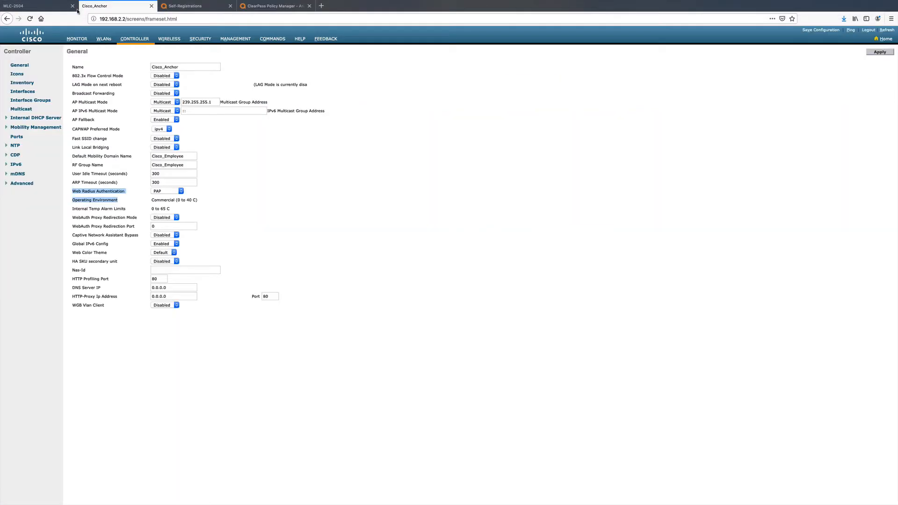
click(55, 6)
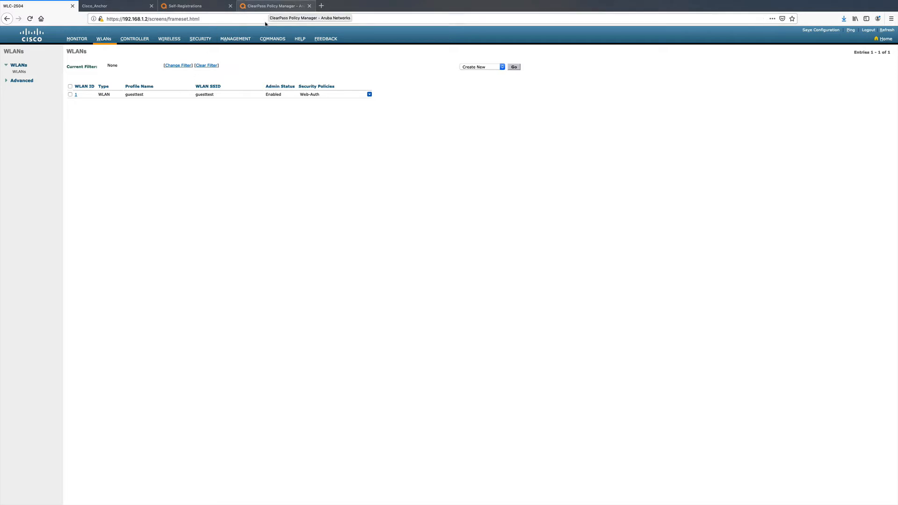
click(134, 38)
click(858, 502)
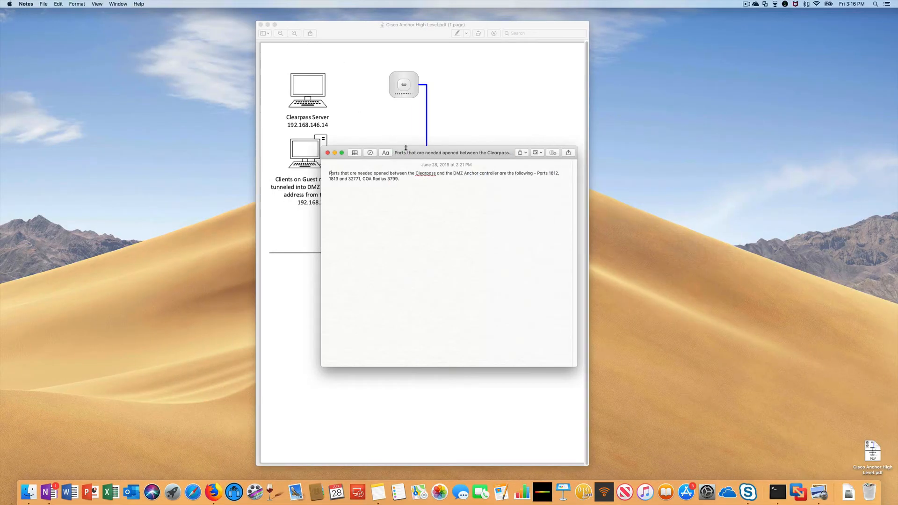
drag(417, 154, 94, 95)
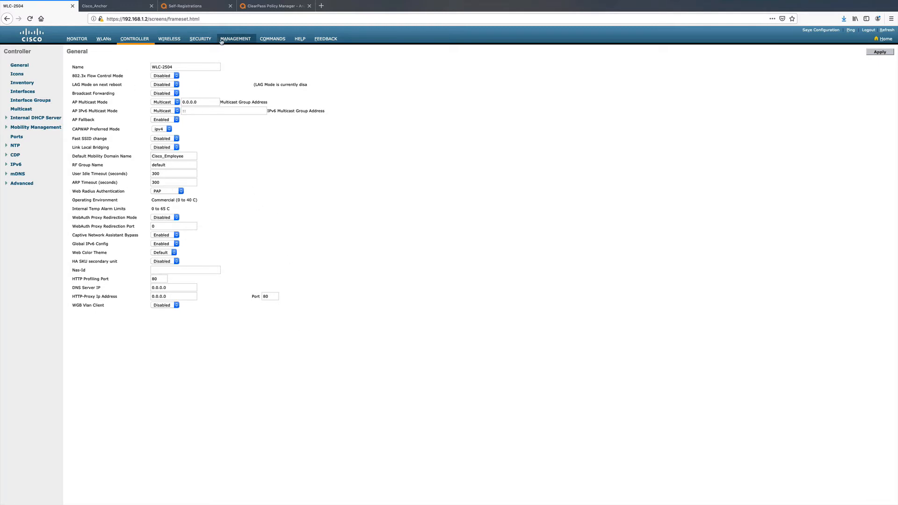
- Return to WLC-2504 in the browser and open its access control lists
click(201, 39)
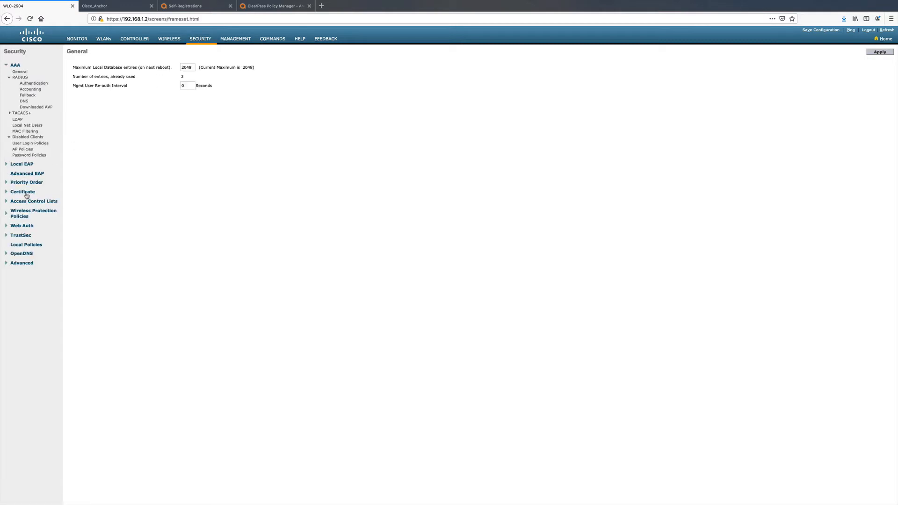
click(39, 202)
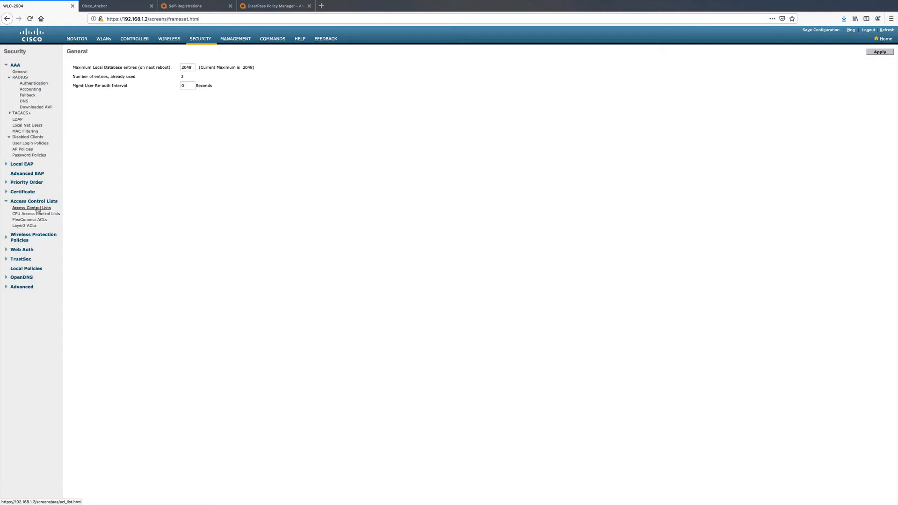
click(39, 208)
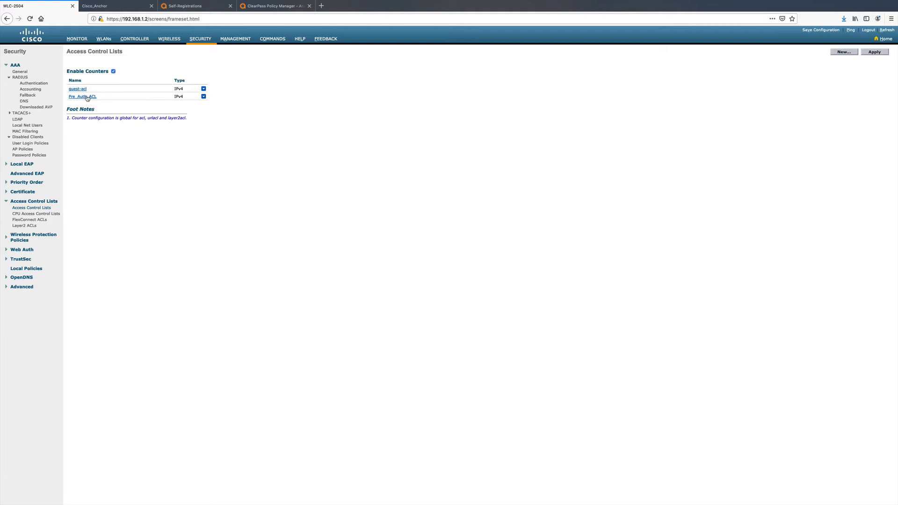
- Check the preauthentication ACL and web redirect in the guesttest WLAN's Layer 3 security on the anchor controller
click(101, 6)
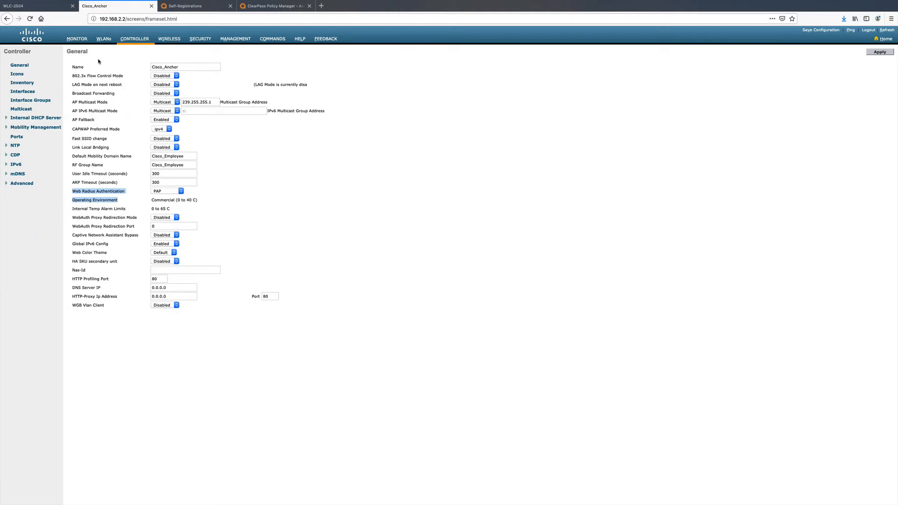
click(104, 39)
click(76, 98)
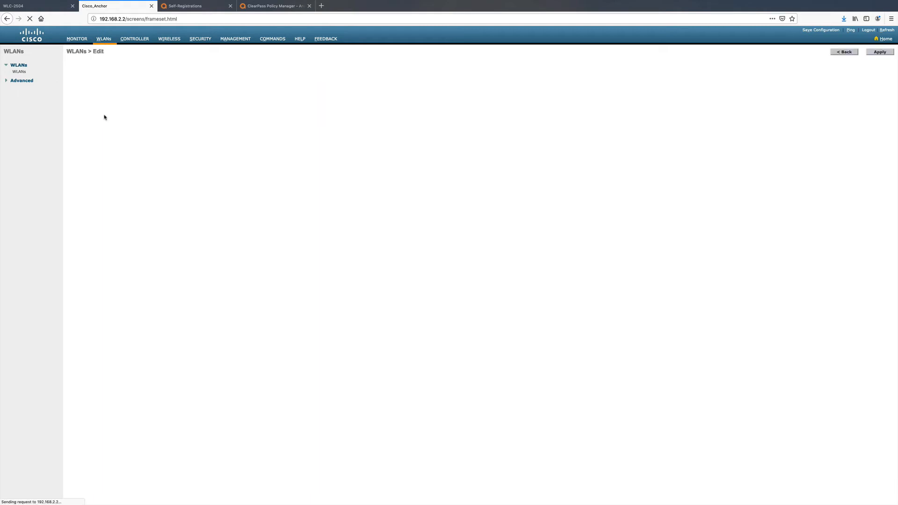
click(115, 67)
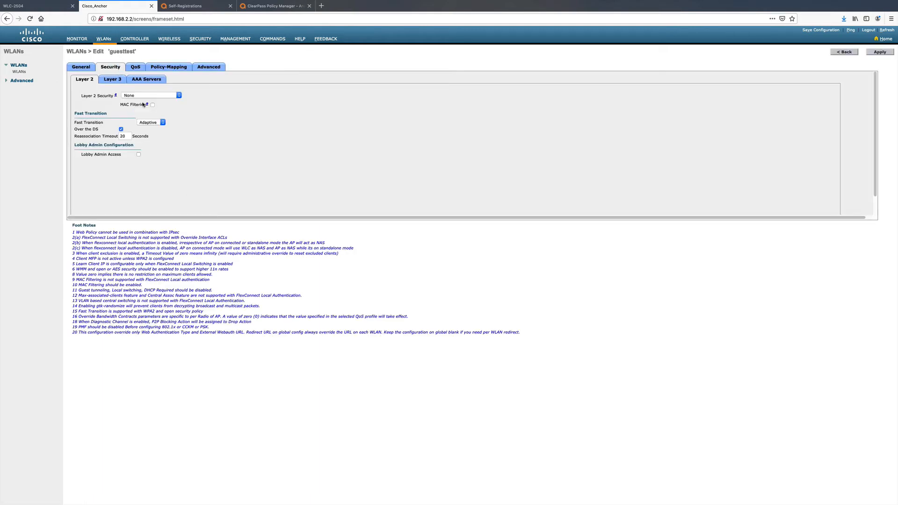
click(113, 80)
scroll(222, 204, down, 1)
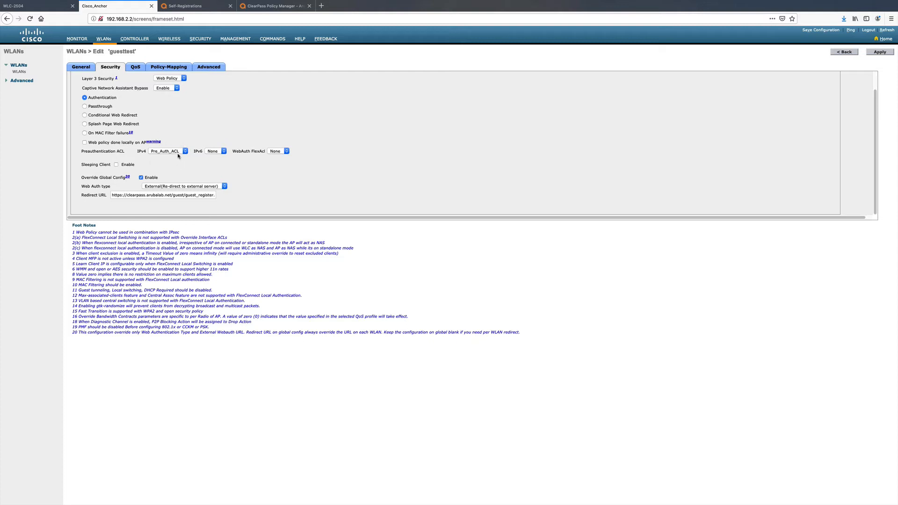
- Review the Pre_Auth_ACL rules on WLC-2504, including the inbound DHCP rule and the rule permitting traffic to the ClearPass server
key(ctrl+shift+Tab)
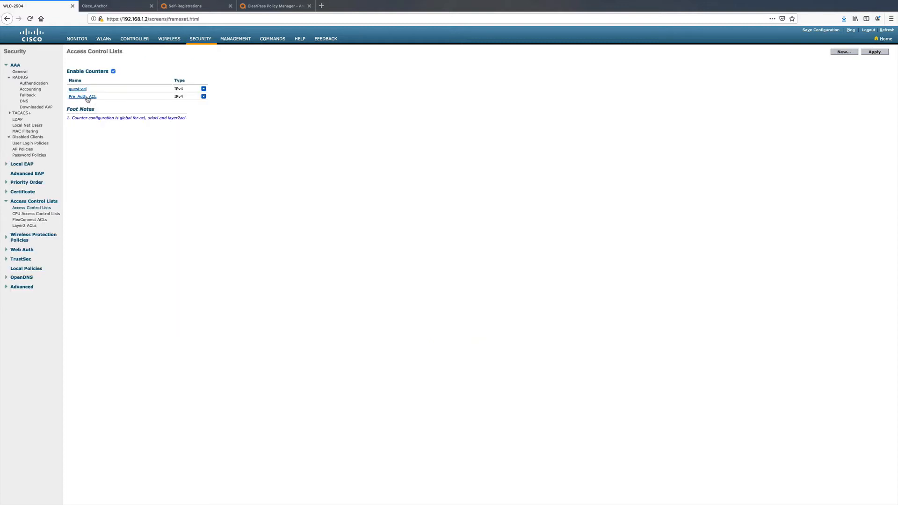
click(87, 96)
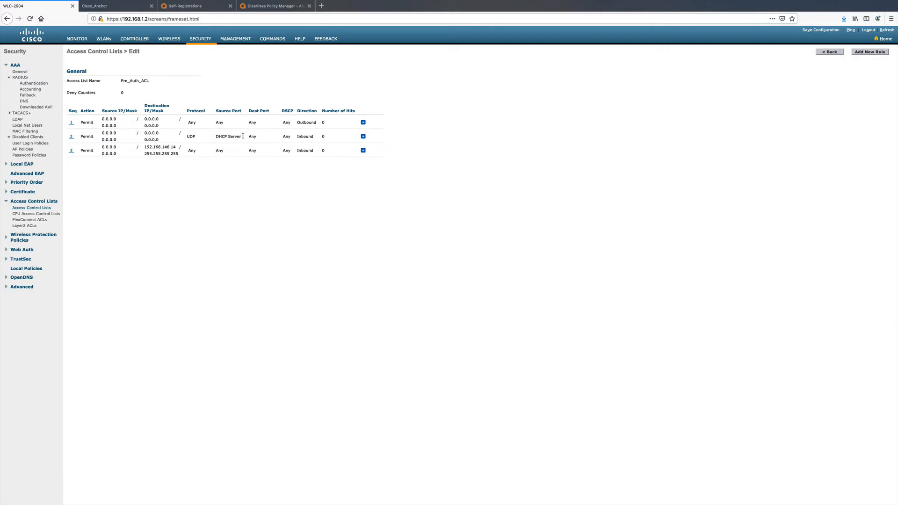
drag(297, 136, 313, 135)
drag(144, 147, 170, 154)
- Open Pre_Auth_ACL in the anchor controller's access control lists and review its rules
click(112, 5)
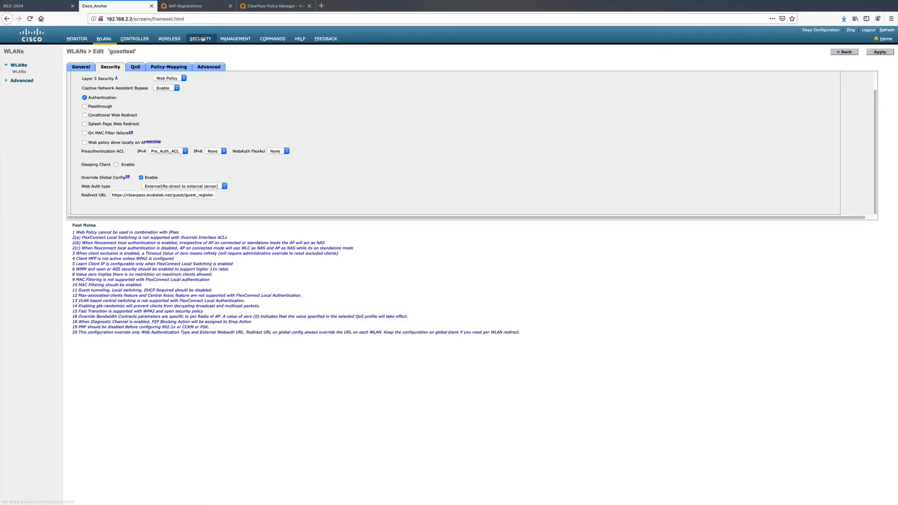
click(202, 39)
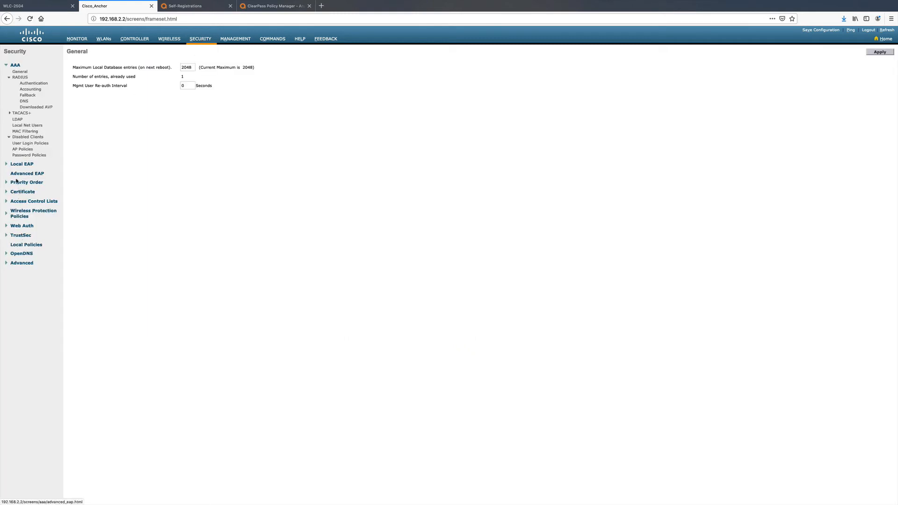
click(29, 201)
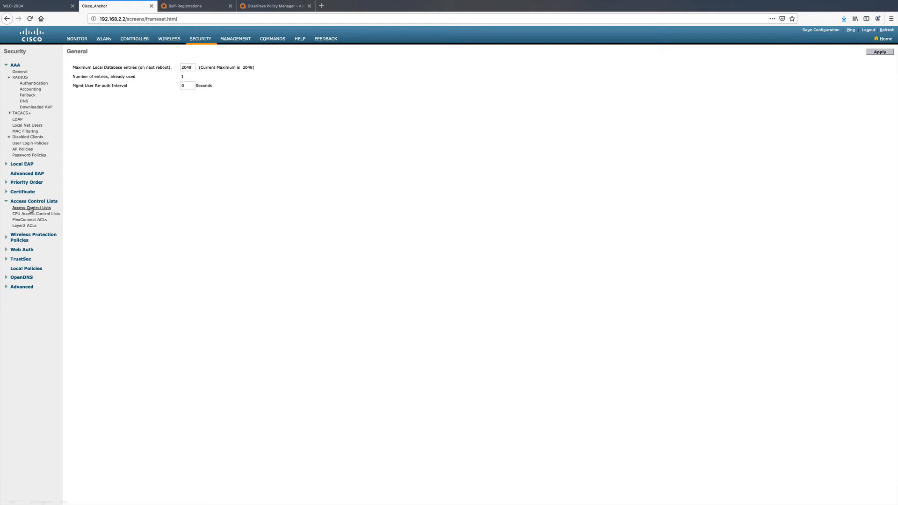
click(30, 207)
click(85, 90)
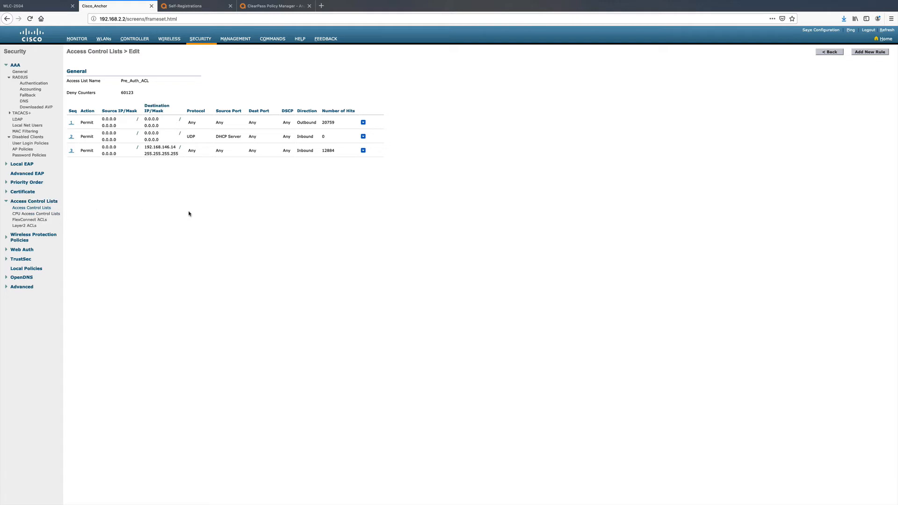
- Create an IPv4 access control list named tesguestacl on the anchor controller and open a blank new rule for it
click(27, 208)
click(856, 53)
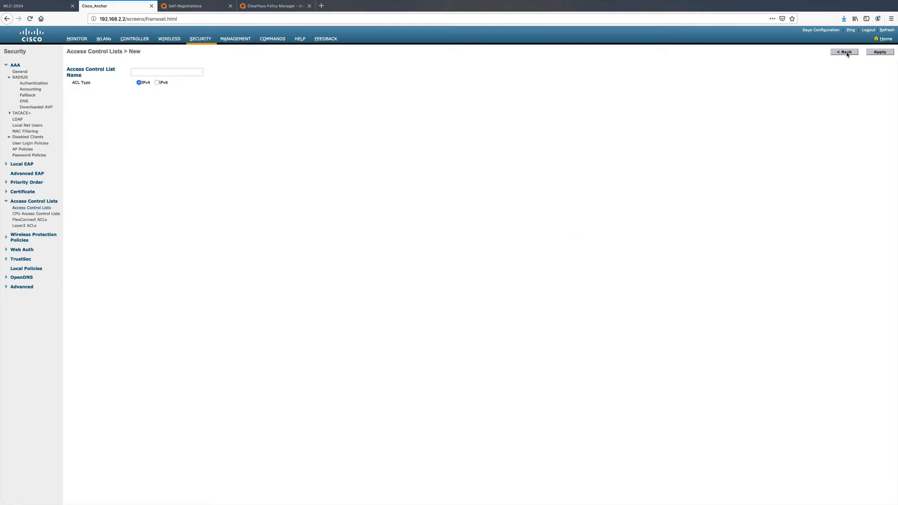
click(159, 73)
text(tesguestacl)
click(879, 52)
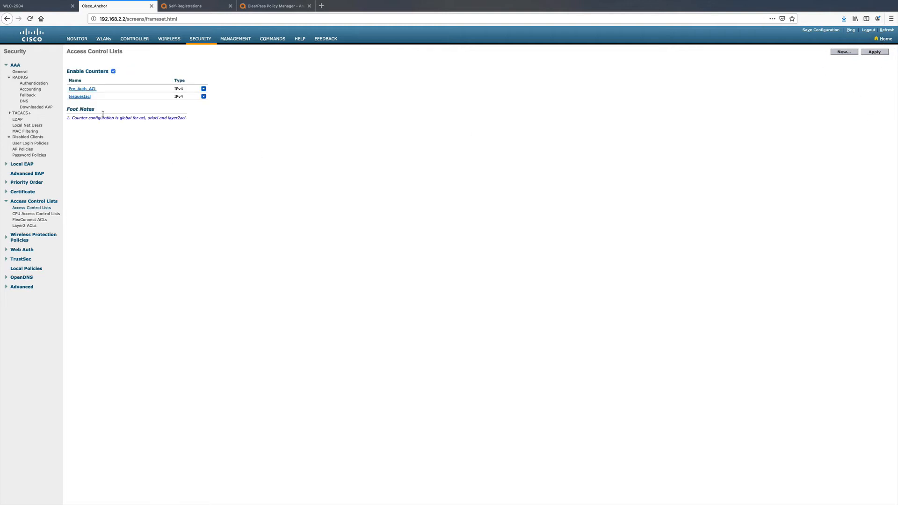
click(81, 96)
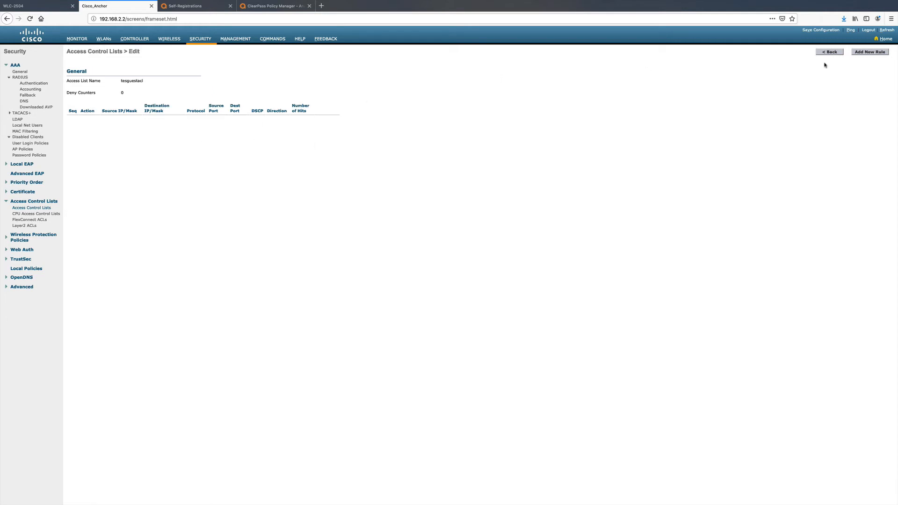
click(873, 53)
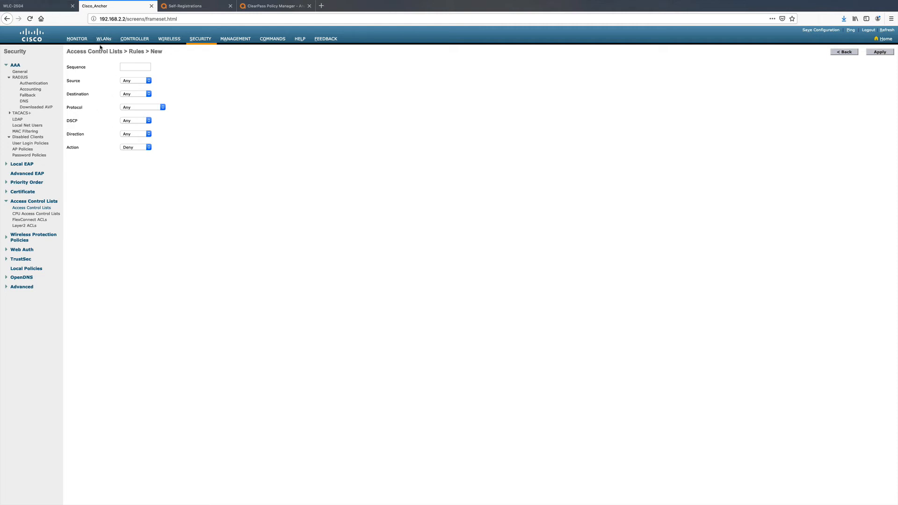
- Review the guesttest WLAN's Layer 3 security settings and AAA servers on WLC-2504
click(42, 8)
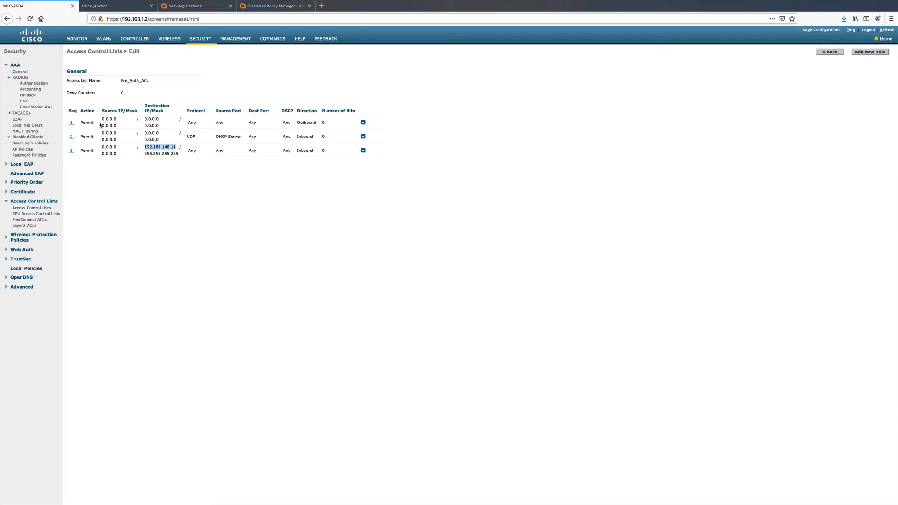
click(102, 42)
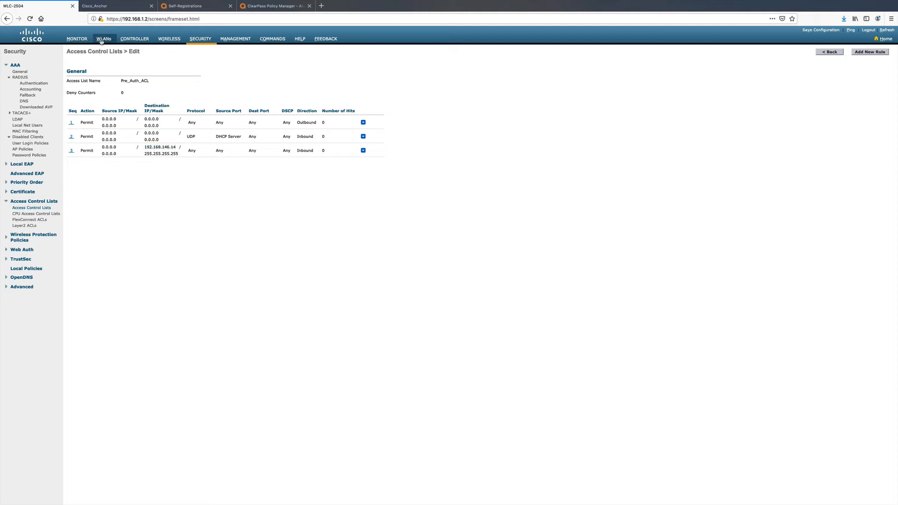
click(75, 94)
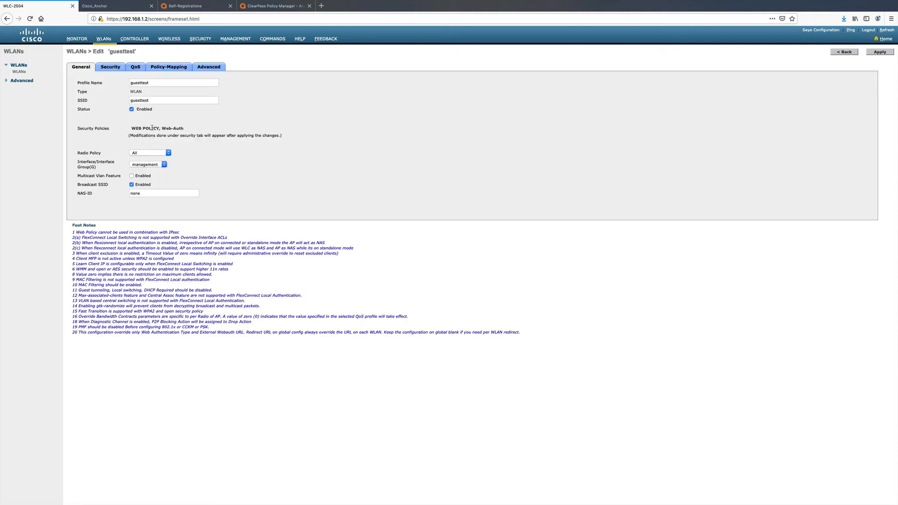
click(112, 67)
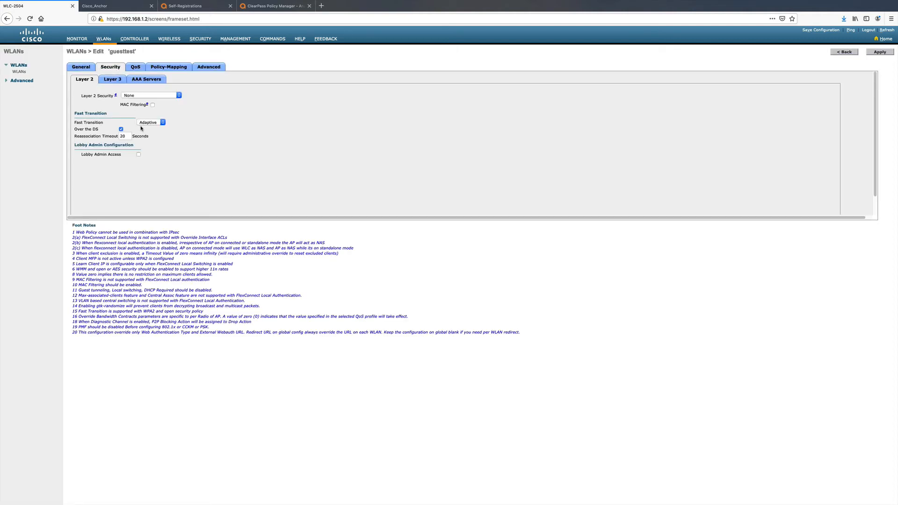
click(116, 81)
scroll(271, 192, down, 2)
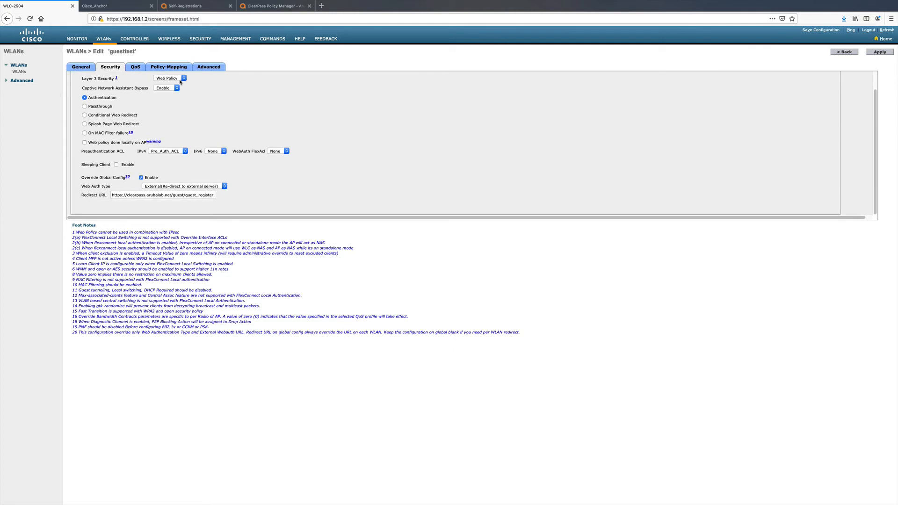
scroll(165, 157, up, 2)
click(145, 79)
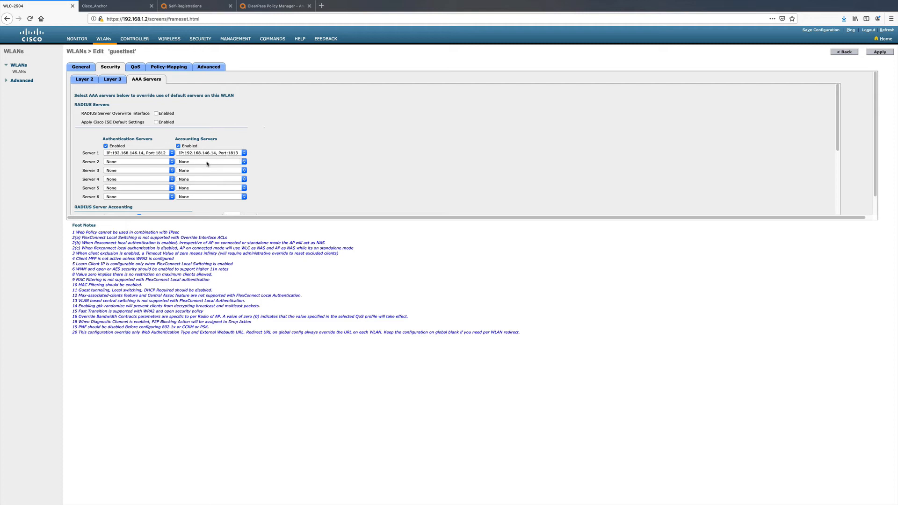
- Open the RADIUS authentication servers list on WLC-2504 and review the configured server
click(137, 42)
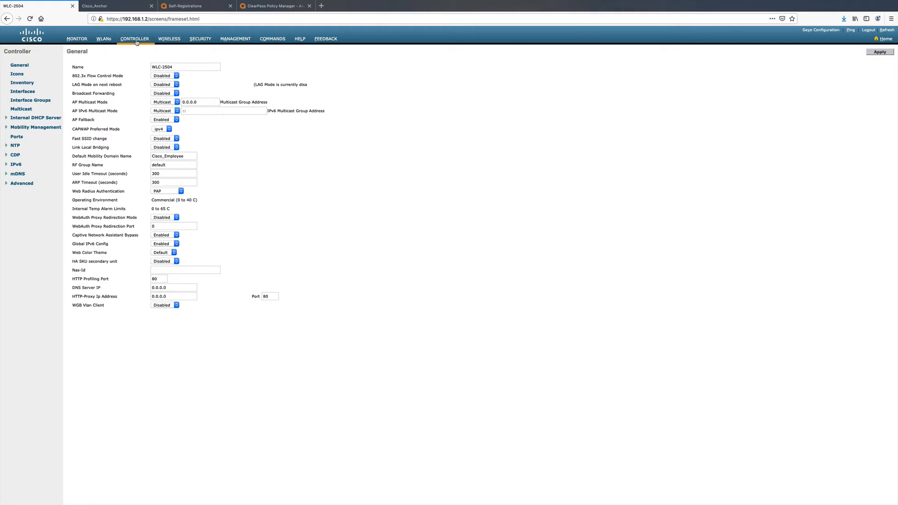
click(200, 39)
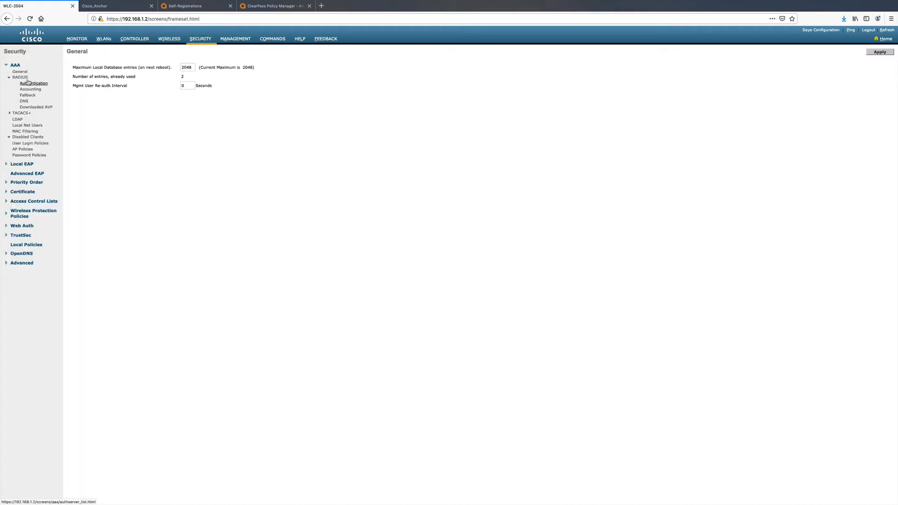
click(34, 84)
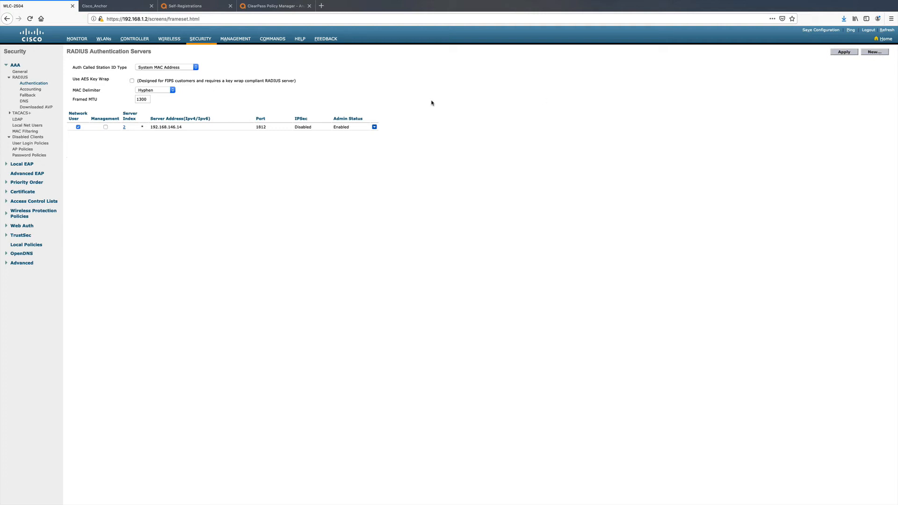
- Start a new RADIUS authentication server entry, go through its address and shared secret fields, and set Support for CoA to Enabled
click(874, 52)
click(163, 76)
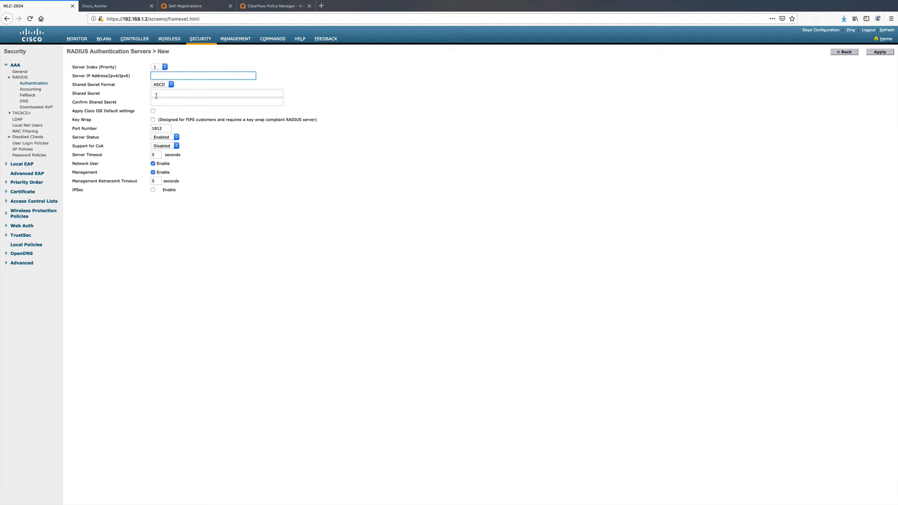
click(154, 92)
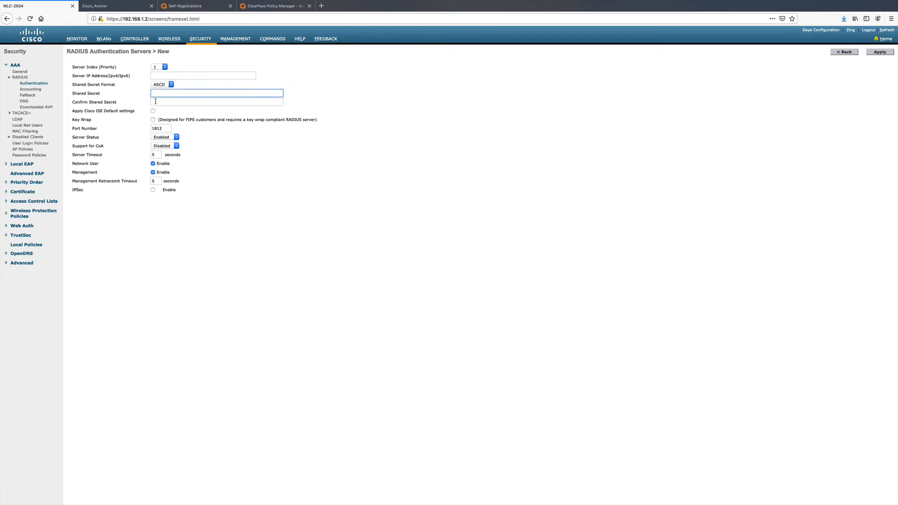
click(156, 101)
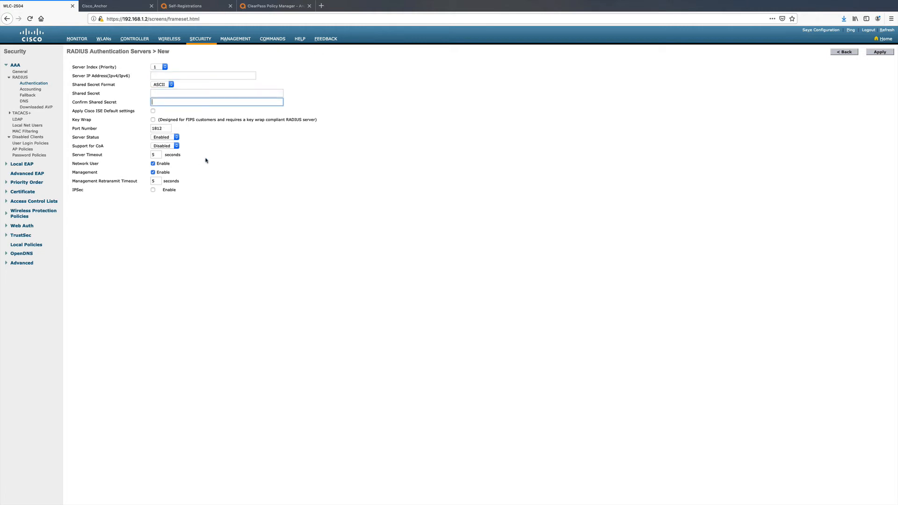
click(176, 146)
click(155, 150)
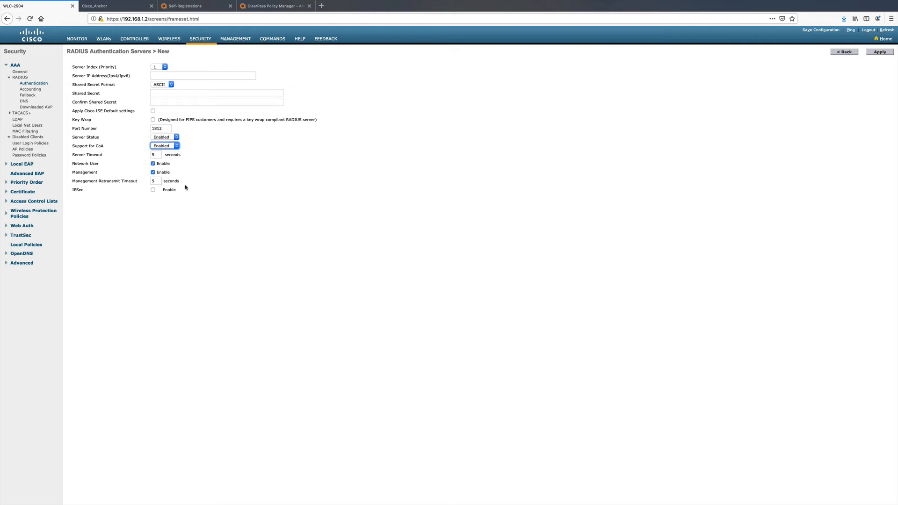
- Review the RADIUS accounting servers list on WLC-2504 and the blank form for a new accounting server
click(198, 40)
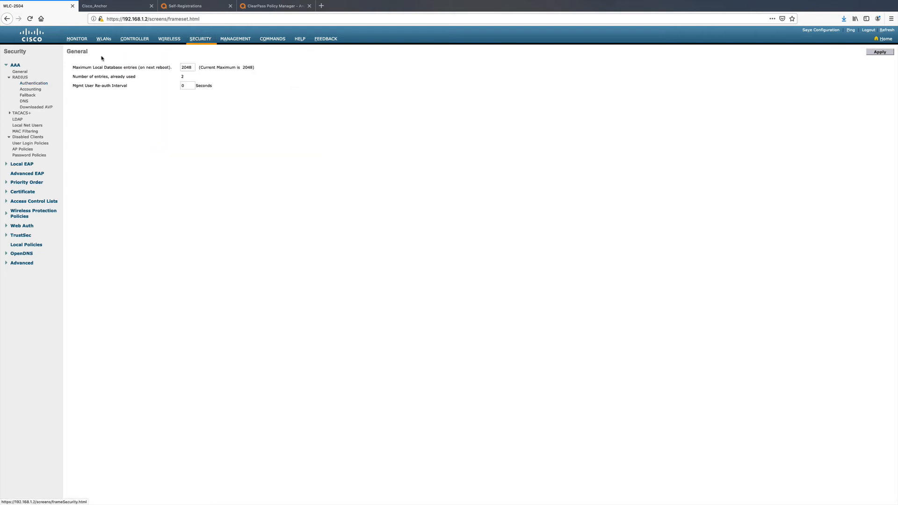
click(39, 92)
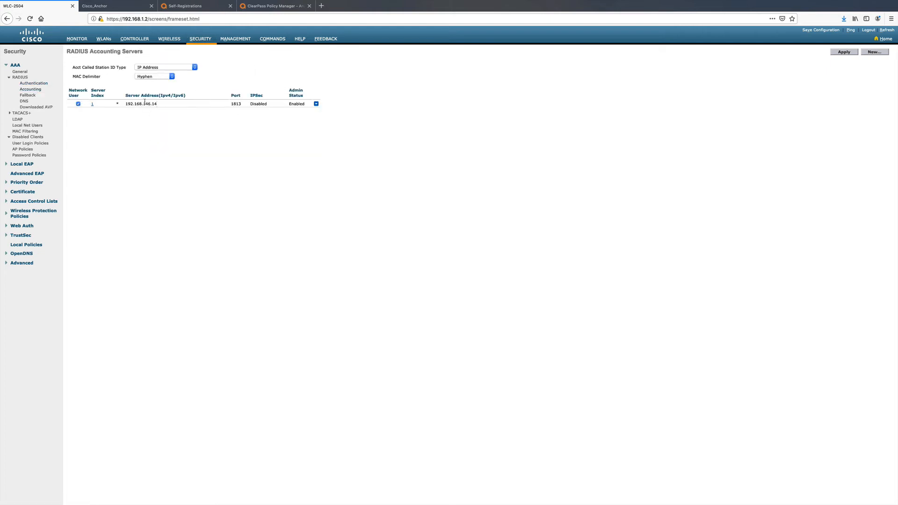
click(874, 52)
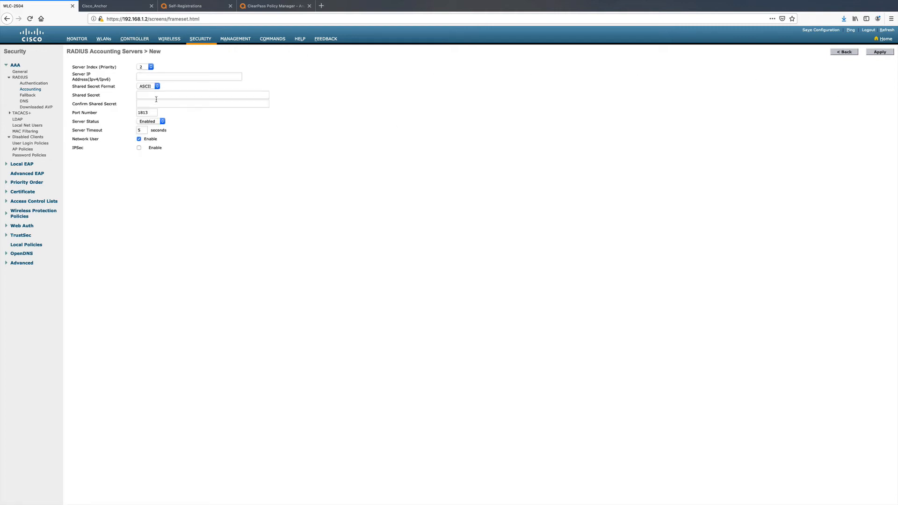
click(32, 90)
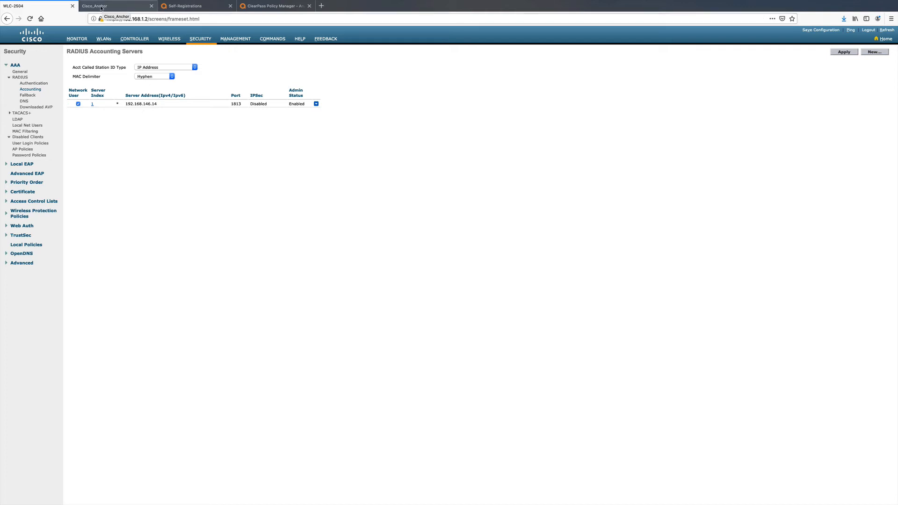
- Open the guesttest WLAN on WLC-2504 and review its AAA servers and RADIUS server accounting settings
click(104, 38)
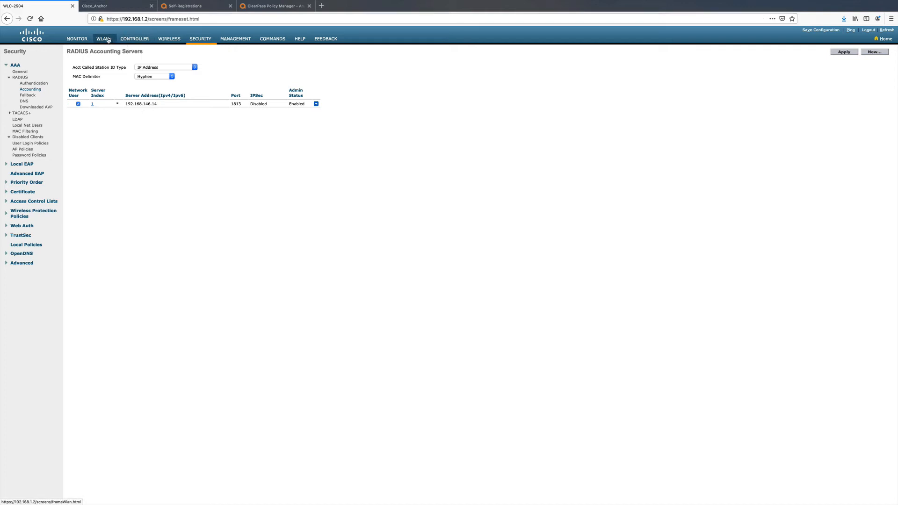
click(78, 95)
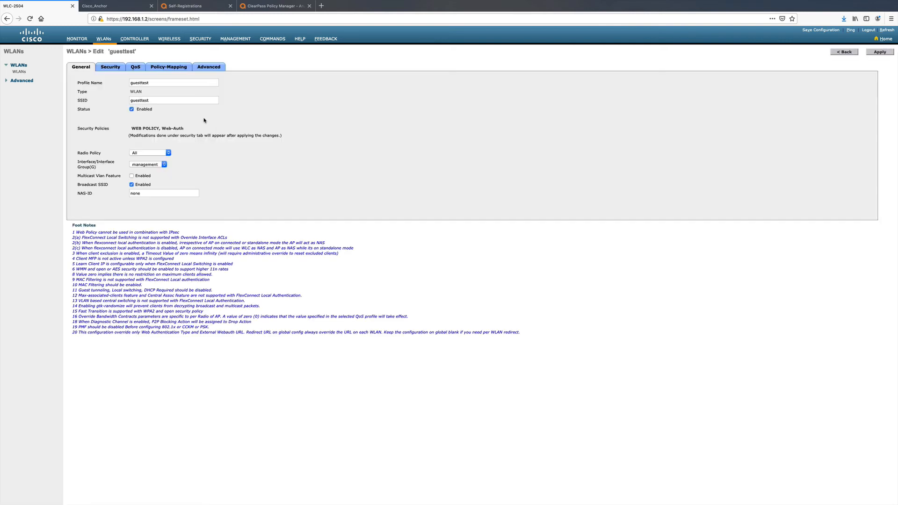
click(111, 67)
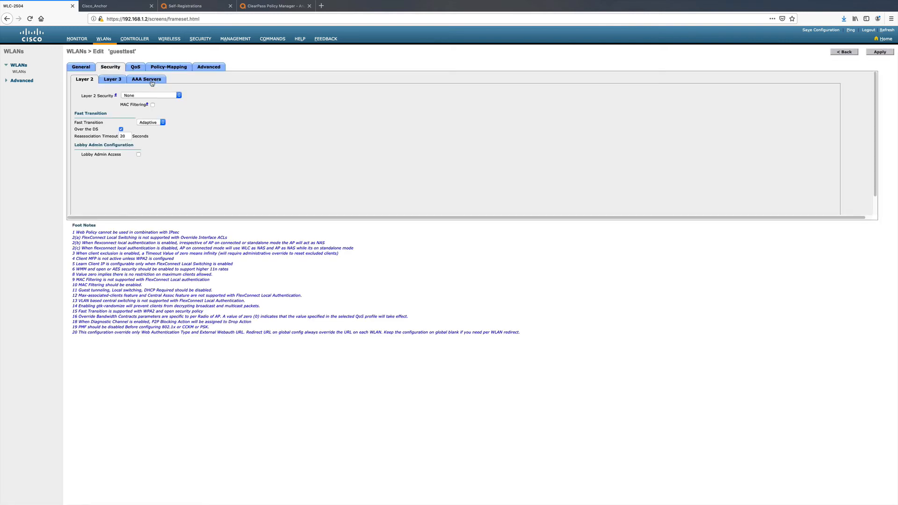
click(149, 80)
scroll(378, 213, down, 8)
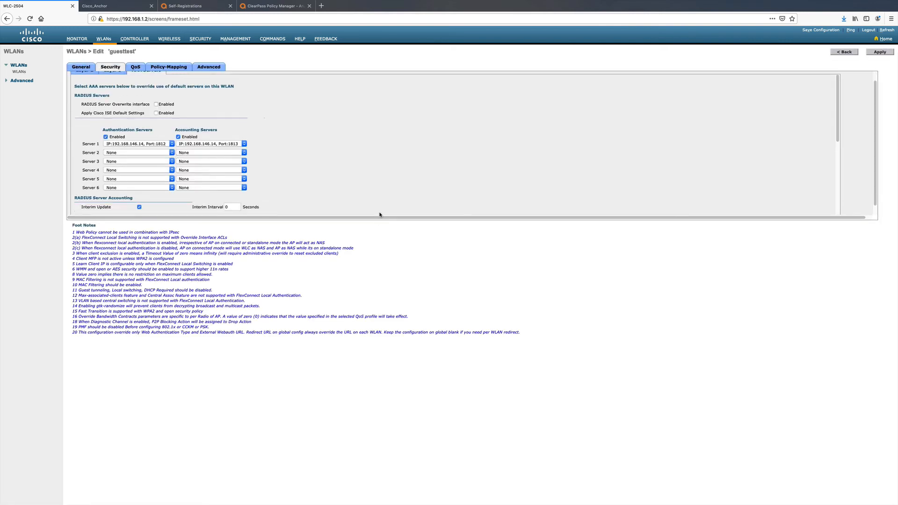
scroll(379, 209, up, 8)
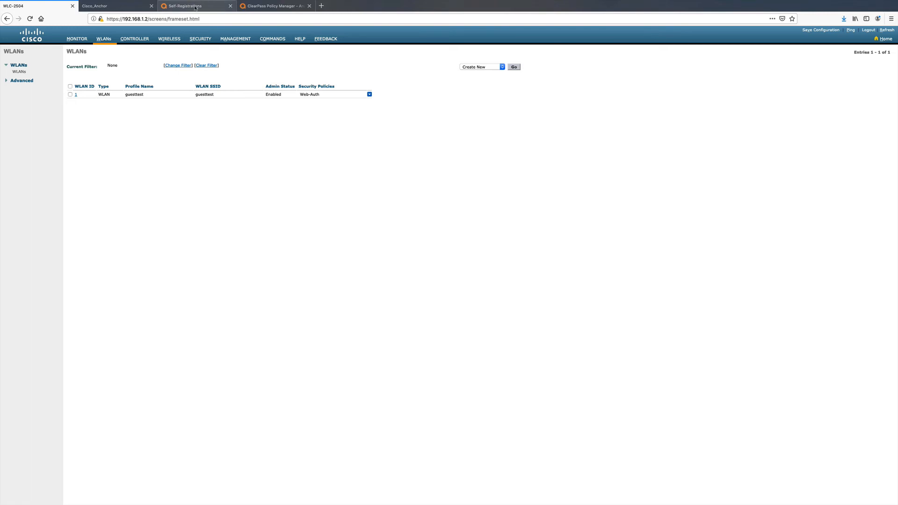
- Switch to ClearPass Policy Manager, open the Cisco_WLC_Management network device, review its RADIUS and CoA settings, and save it
click(260, 8)
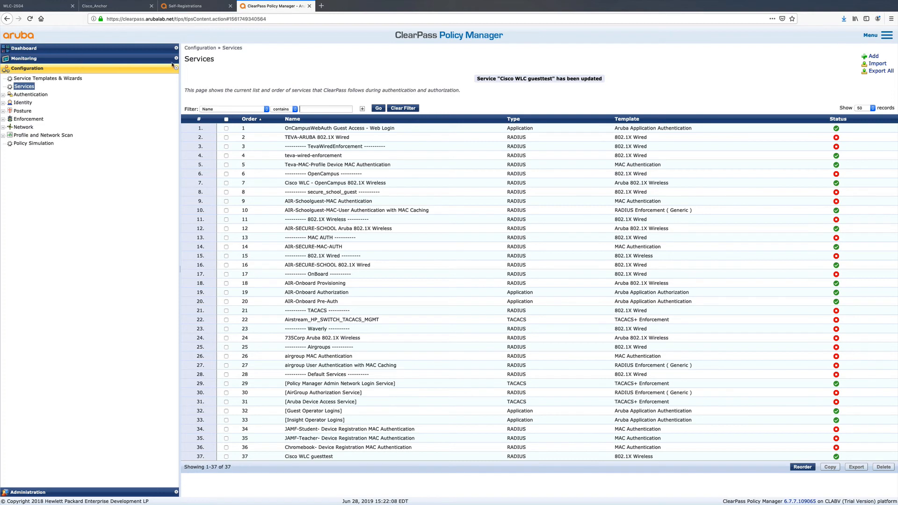
click(3, 128)
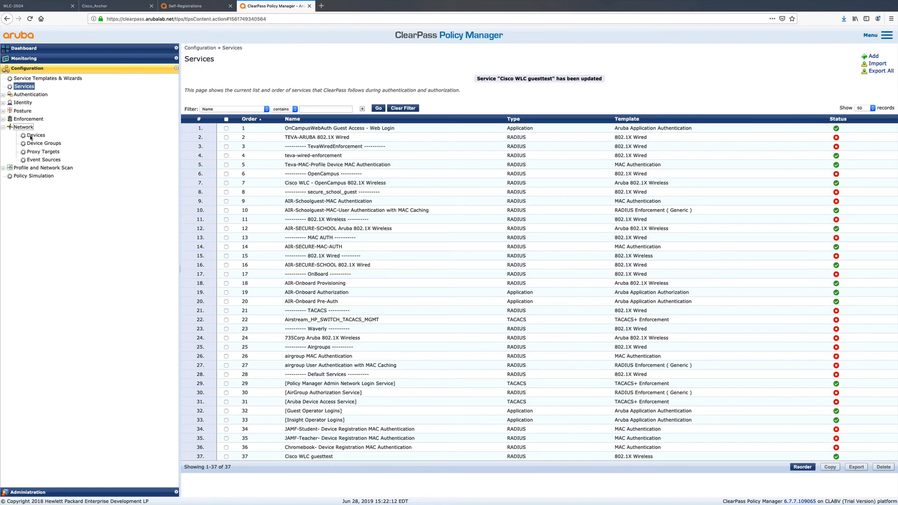
click(36, 135)
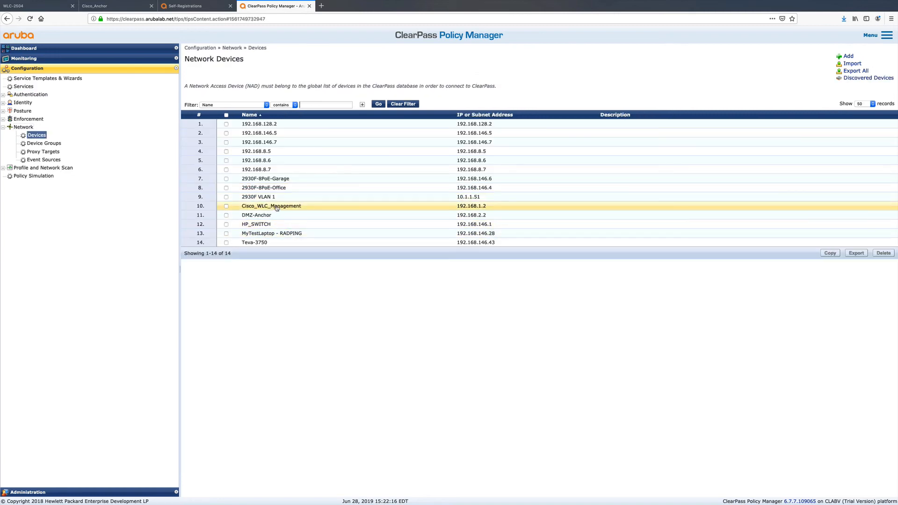
click(276, 207)
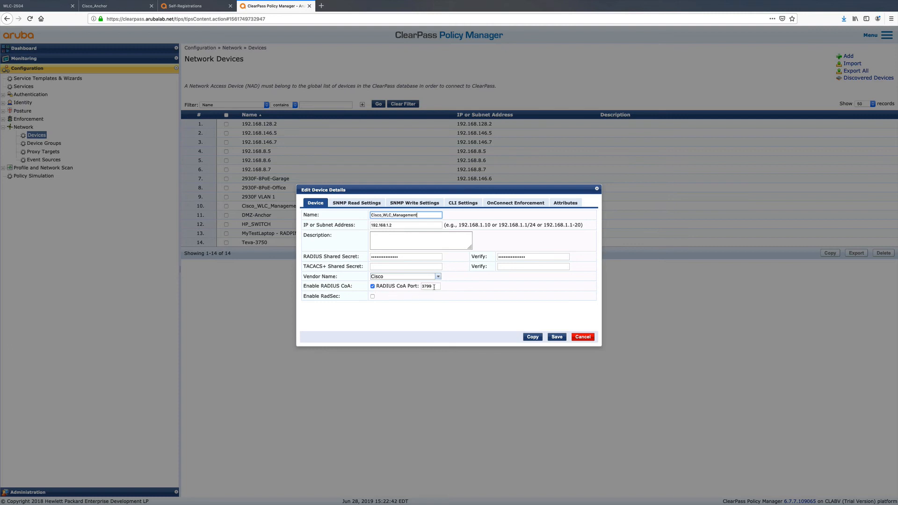
click(553, 338)
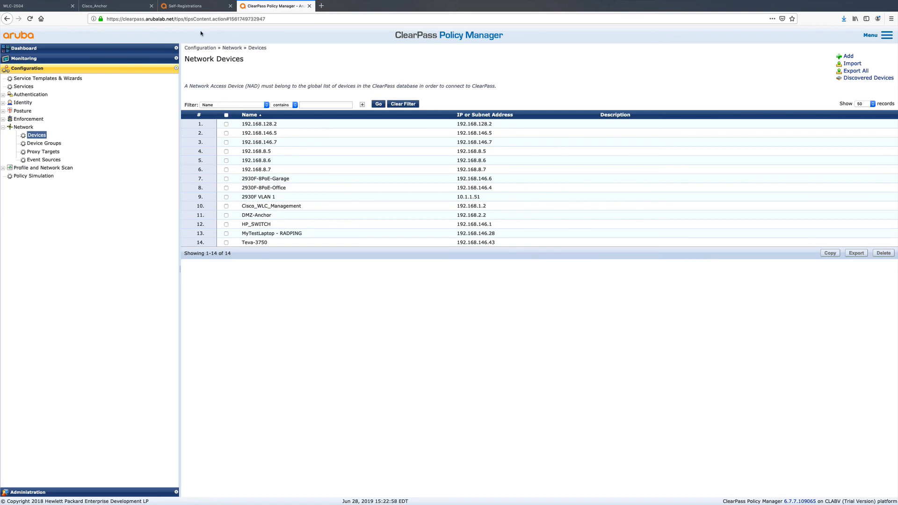
click(53, 8)
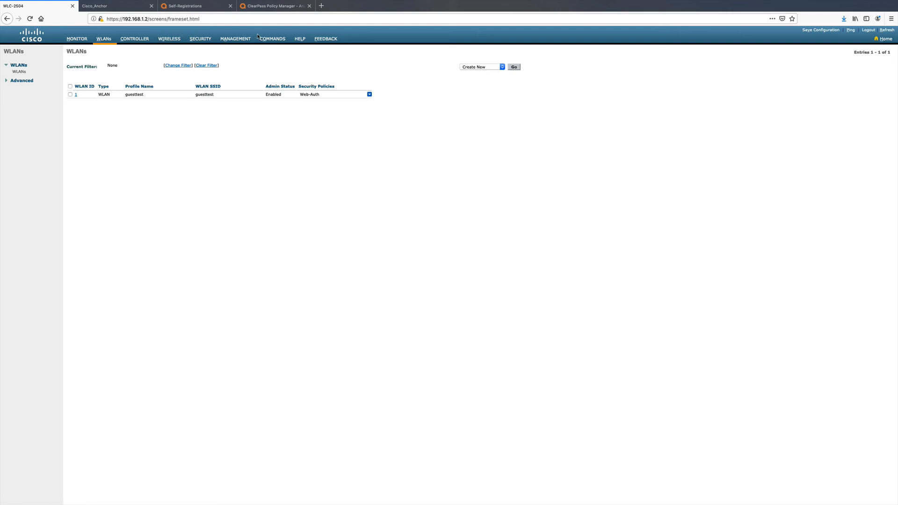
click(108, 7)
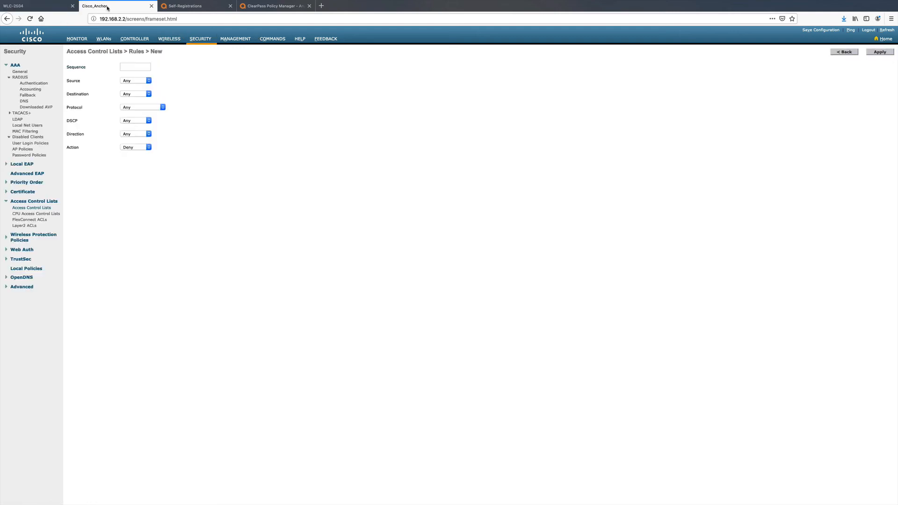
click(51, 10)
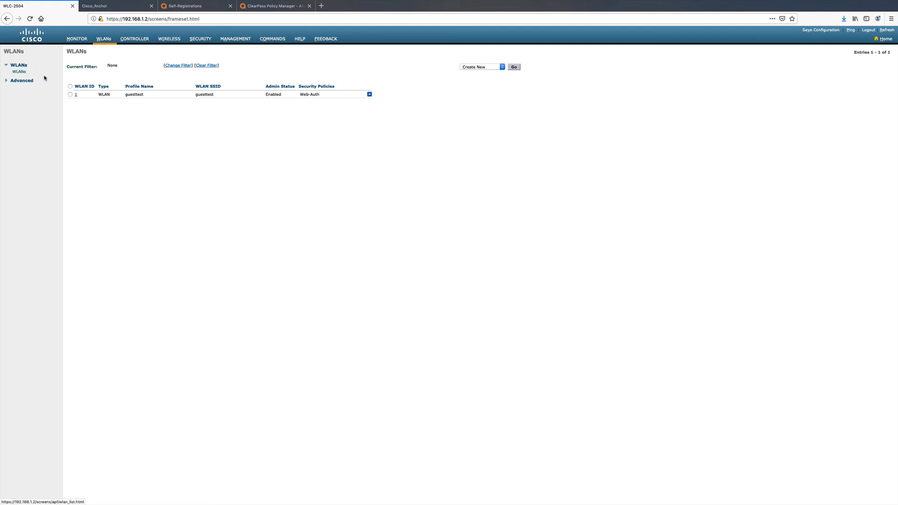
- Open the guesttest WLAN on the anchor controller and review its general and advanced settings
click(107, 6)
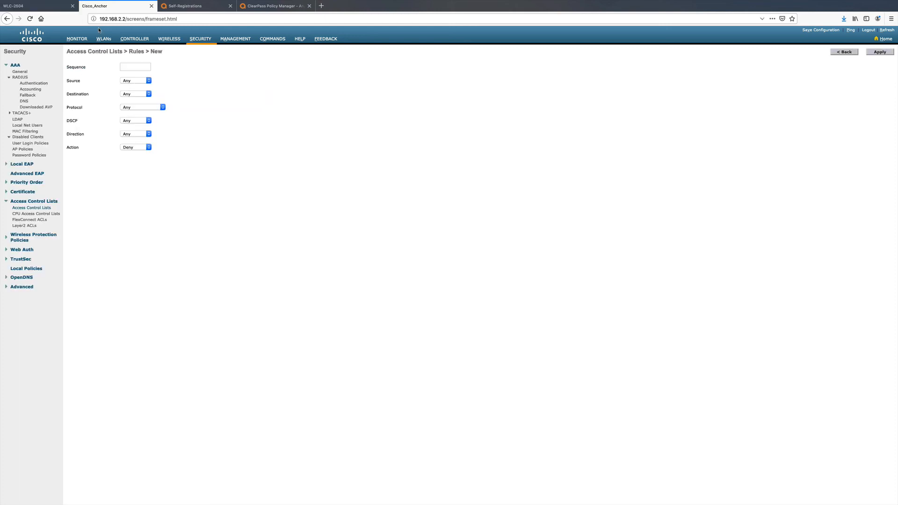
click(103, 38)
click(75, 94)
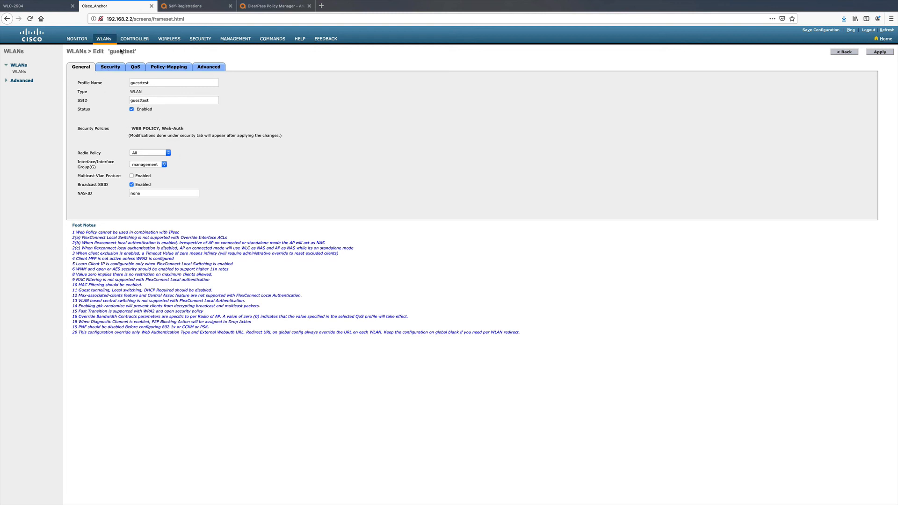
click(37, 6)
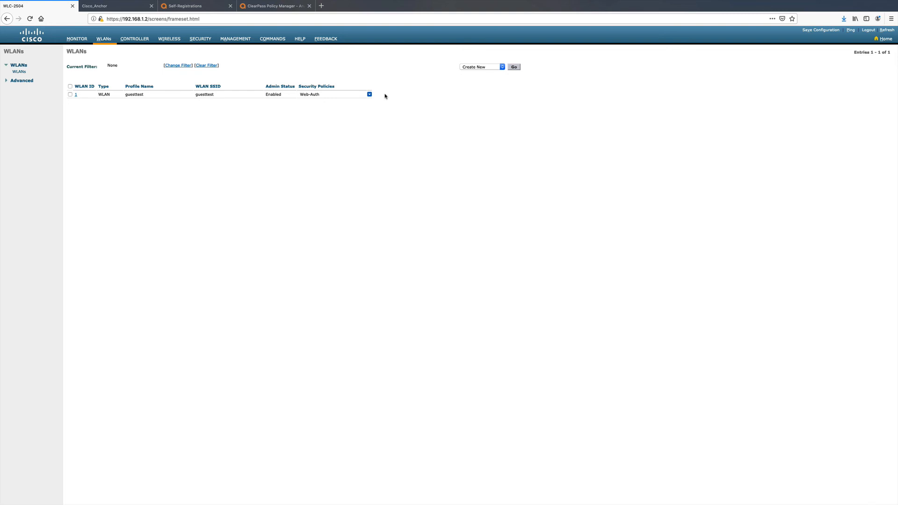
click(105, 6)
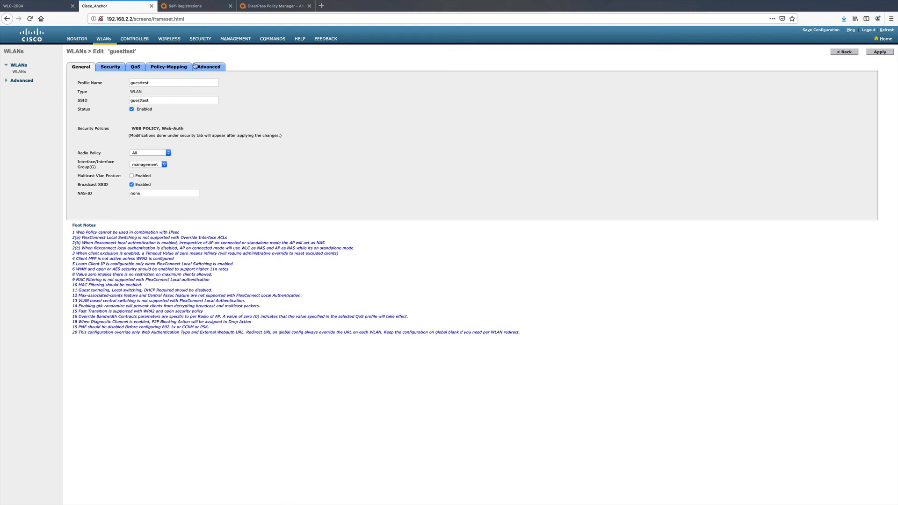
click(209, 67)
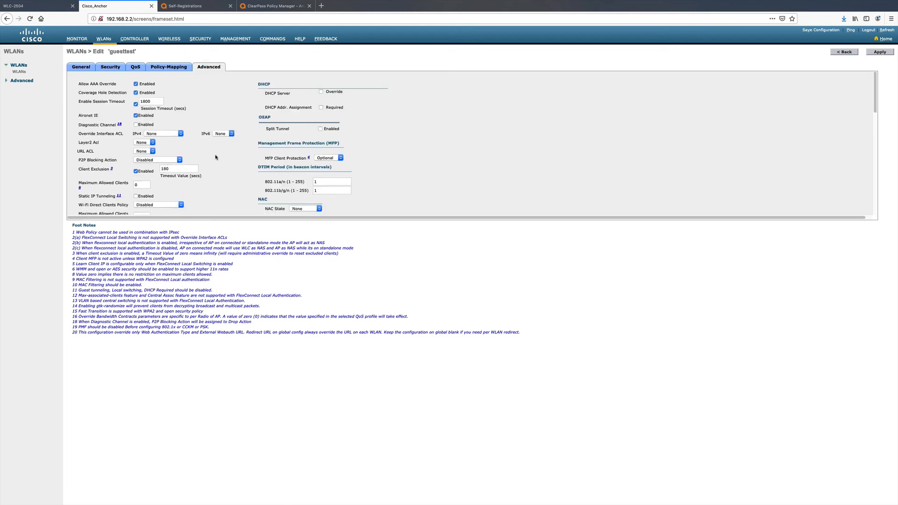